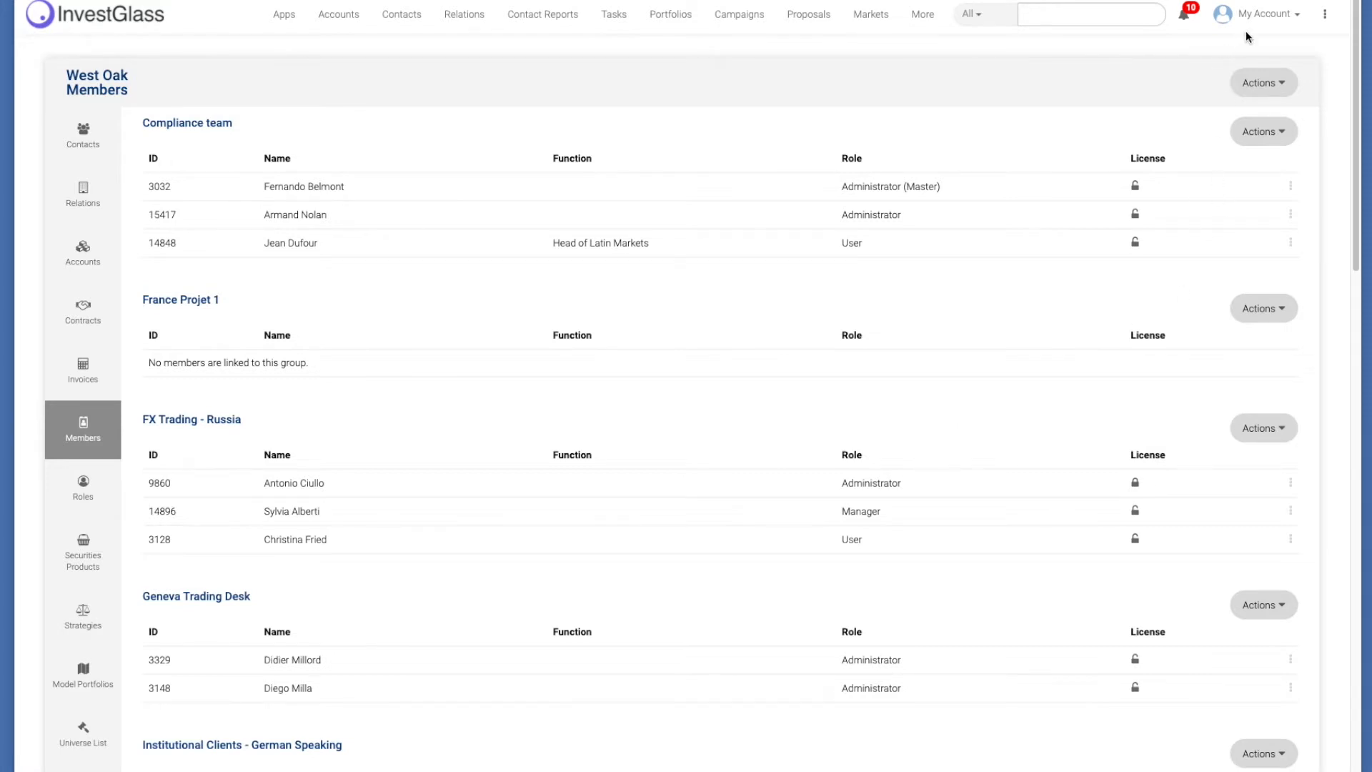
Step: Review the Compliance team members' roles and licenses, and open the organization-wide sharing defaults
left_click(1258, 13)
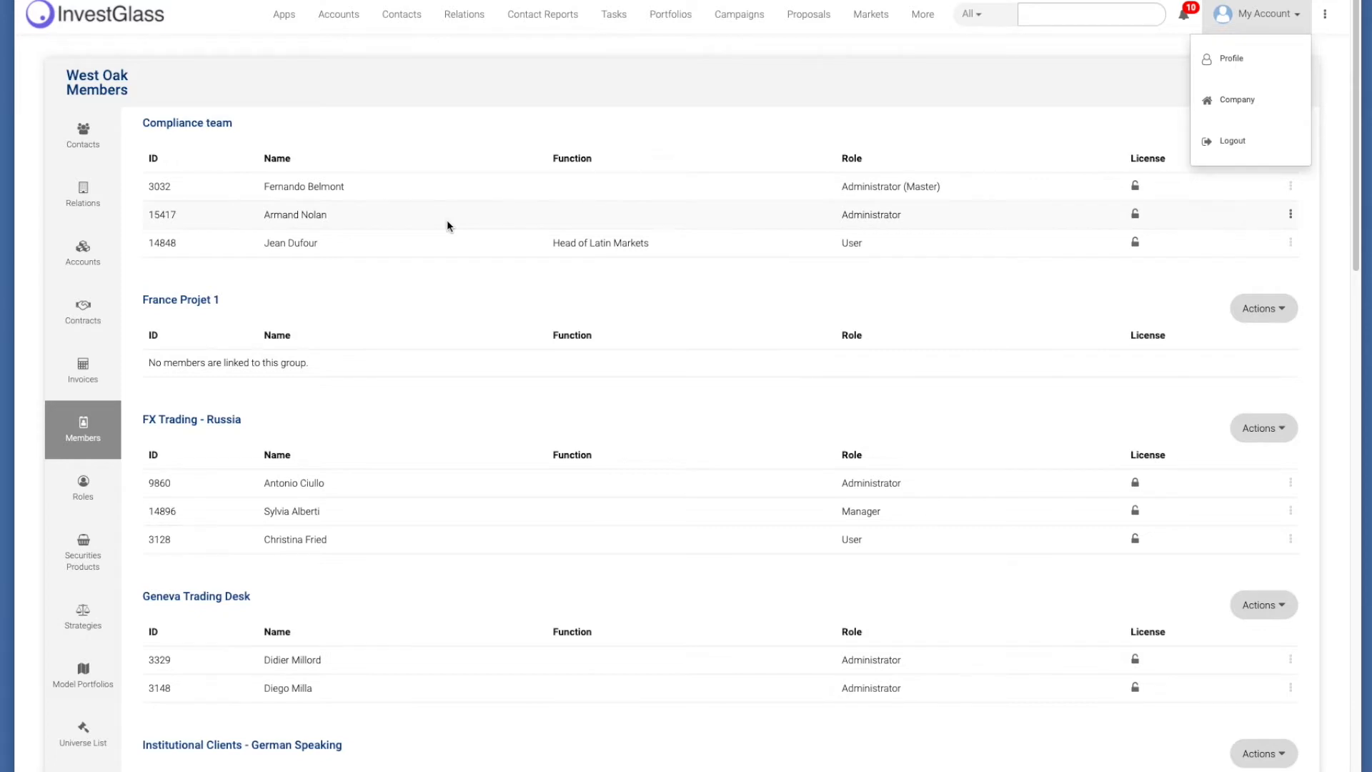
left_click(855, 173)
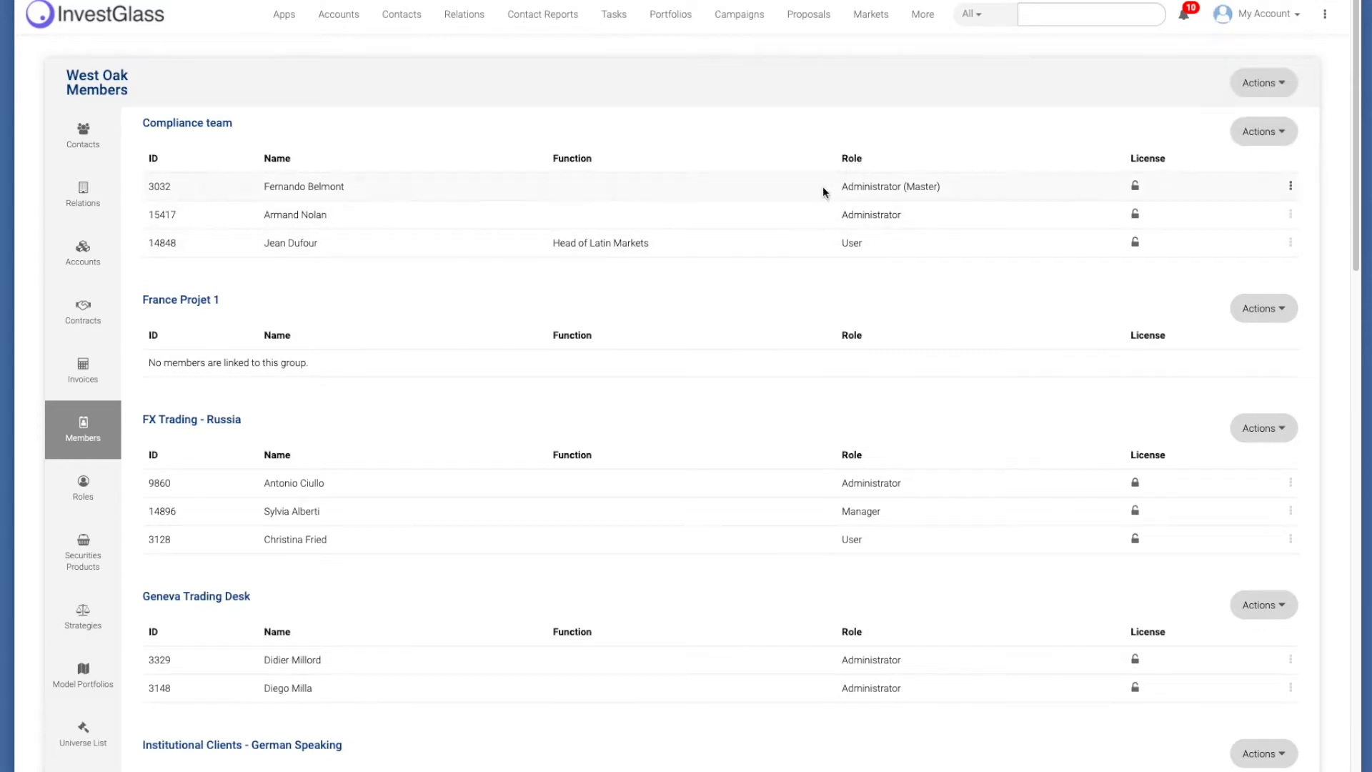
left_click_drag(822, 188, 1008, 193)
left_click(1014, 166)
scroll(201, 425, "down", 18)
scroll(193, 458, "down", 4)
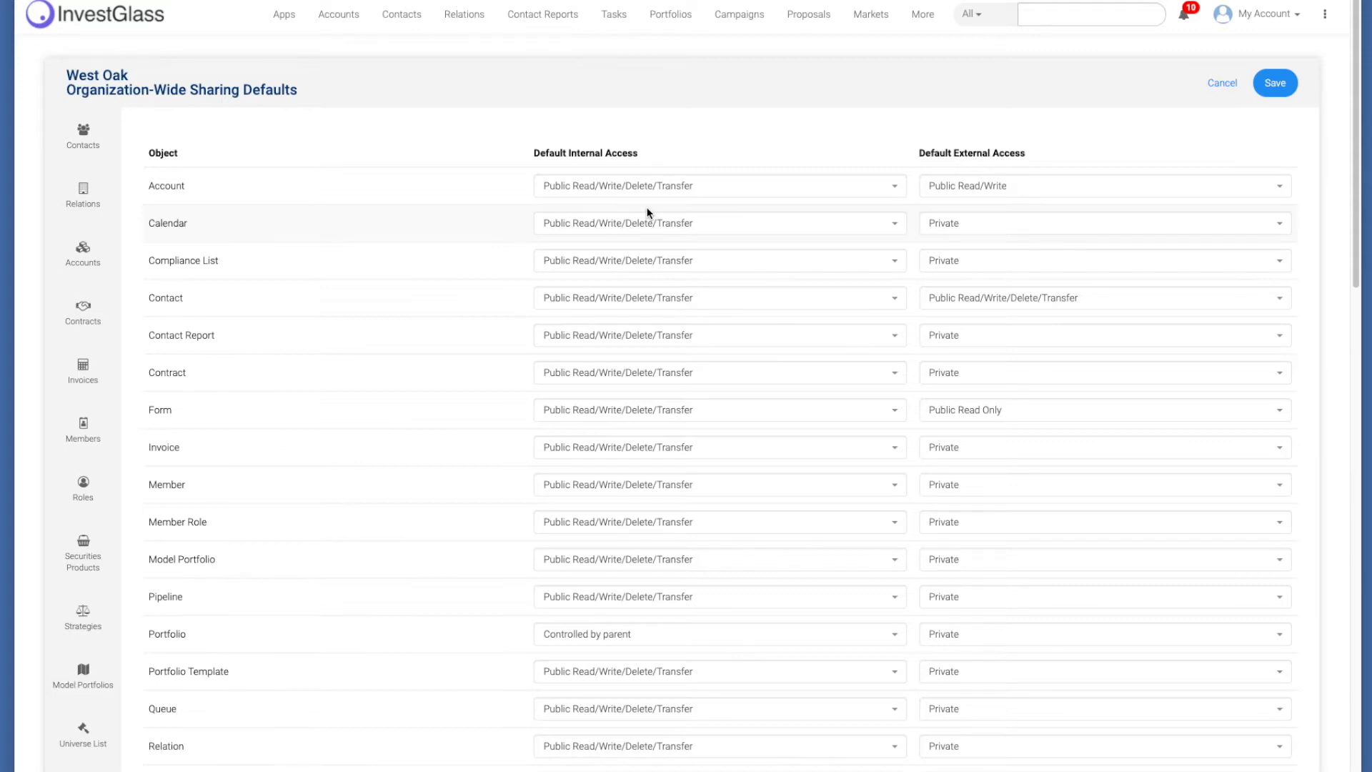
Step: Examine the default internal access options offered for the Account and Portfolio objects, leaving the selections as they are
left_click(665, 188)
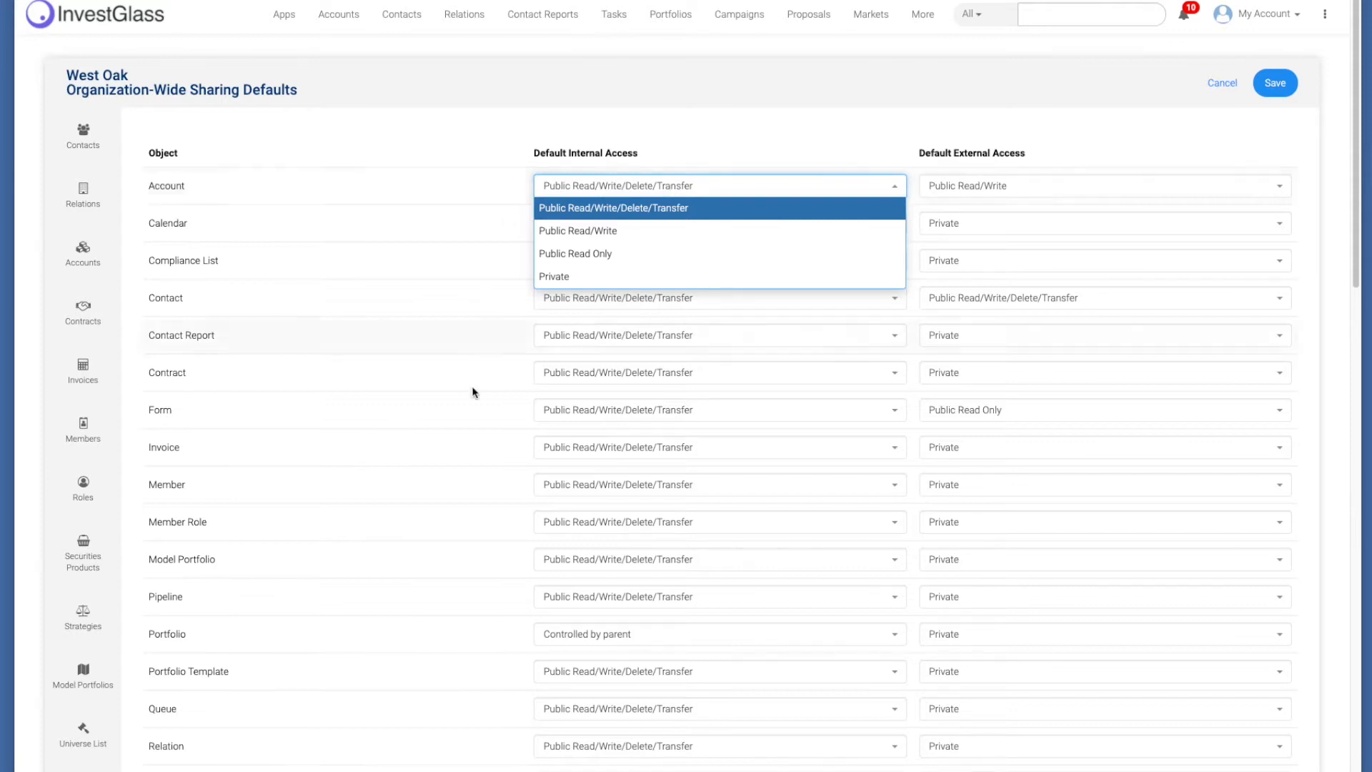
left_click(291, 644)
left_click_drag(145, 639, 214, 641)
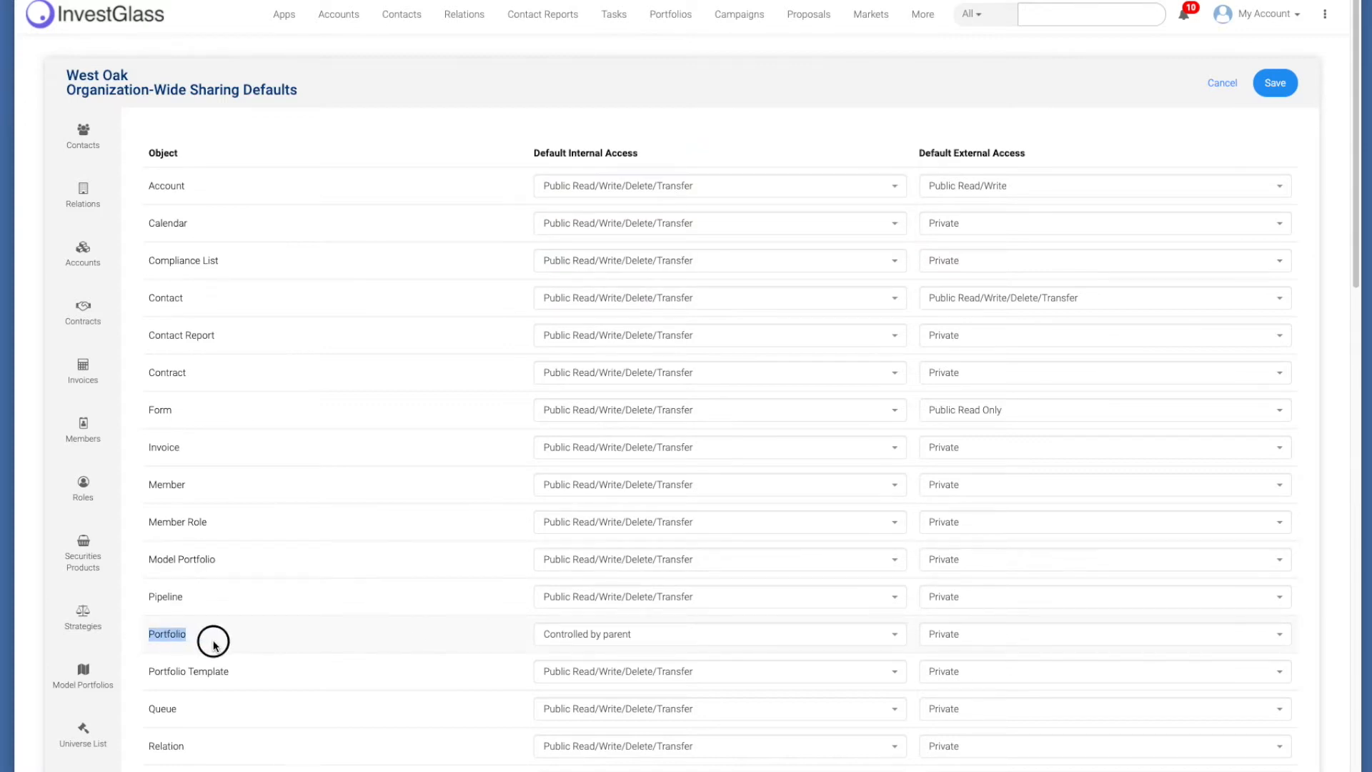
left_click(567, 640)
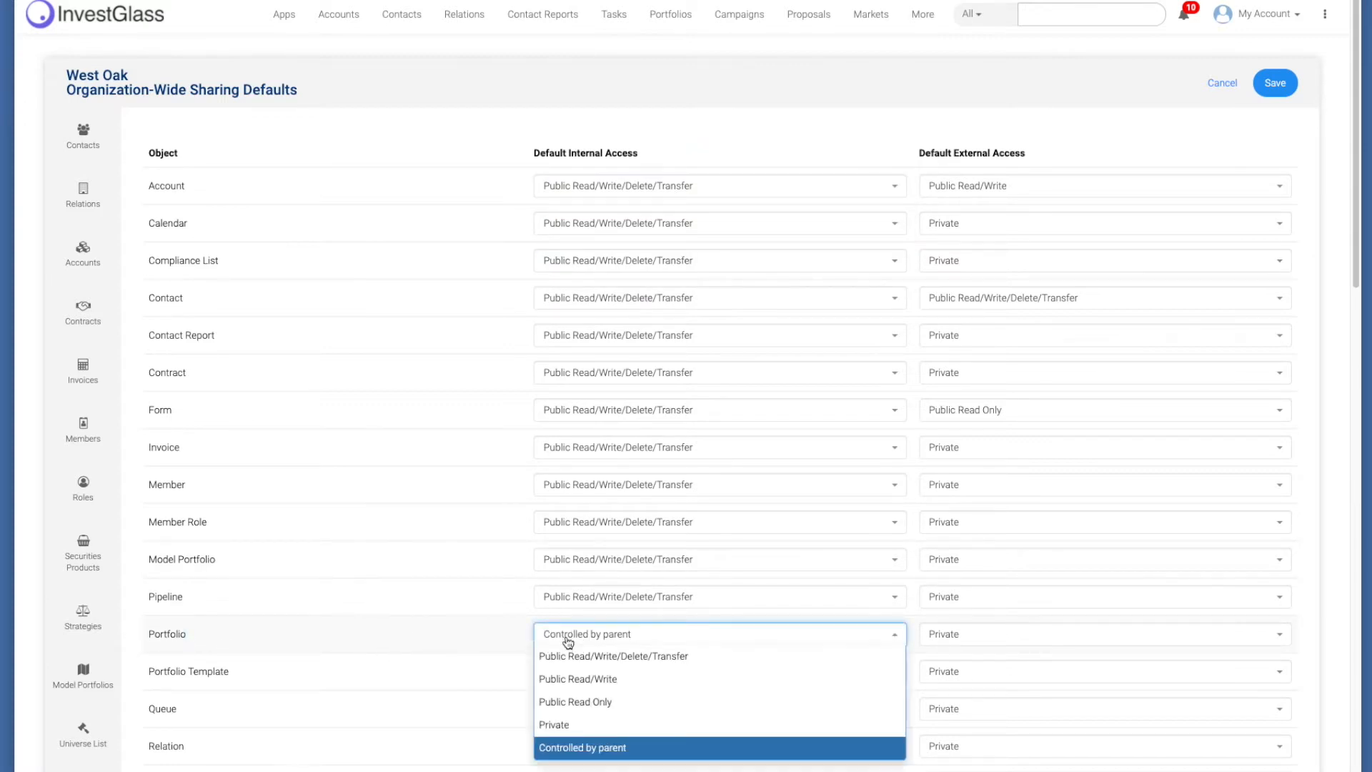
left_click(569, 641)
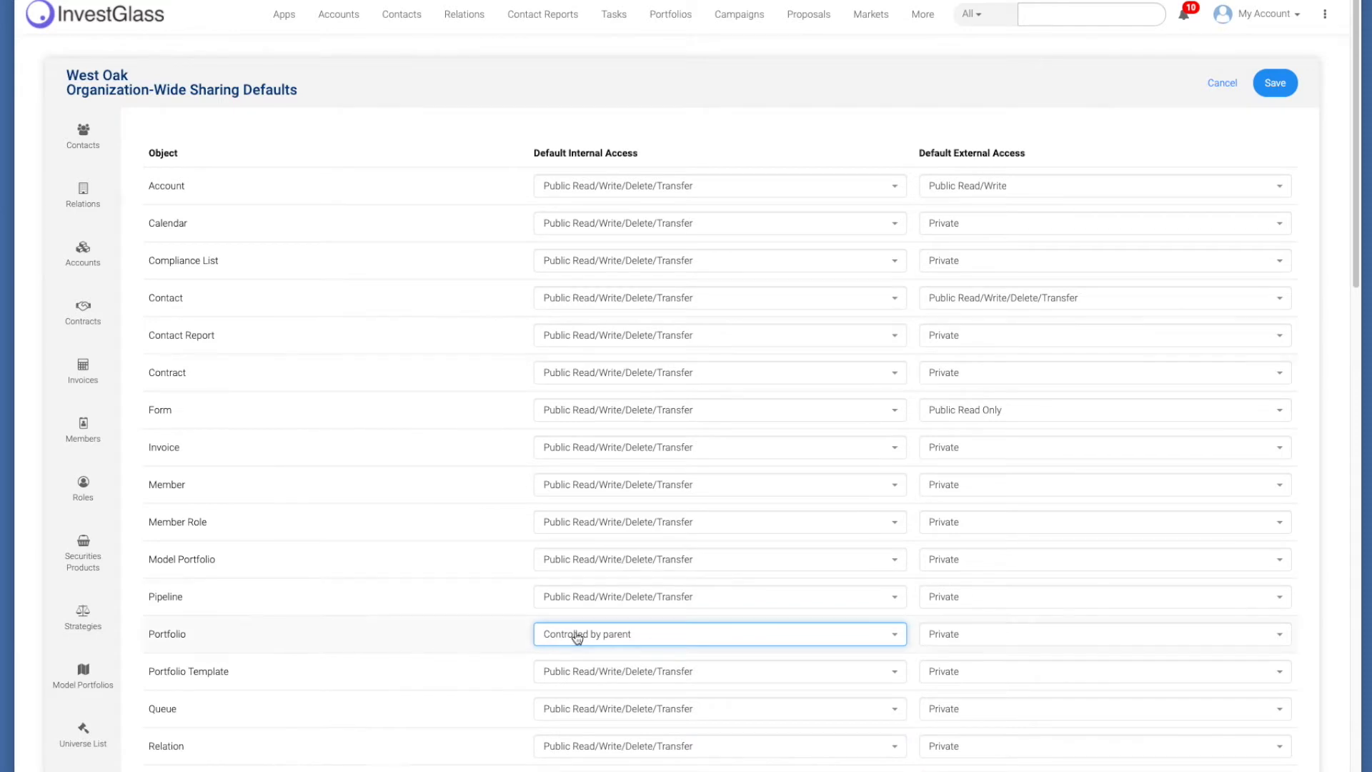
left_click(634, 634)
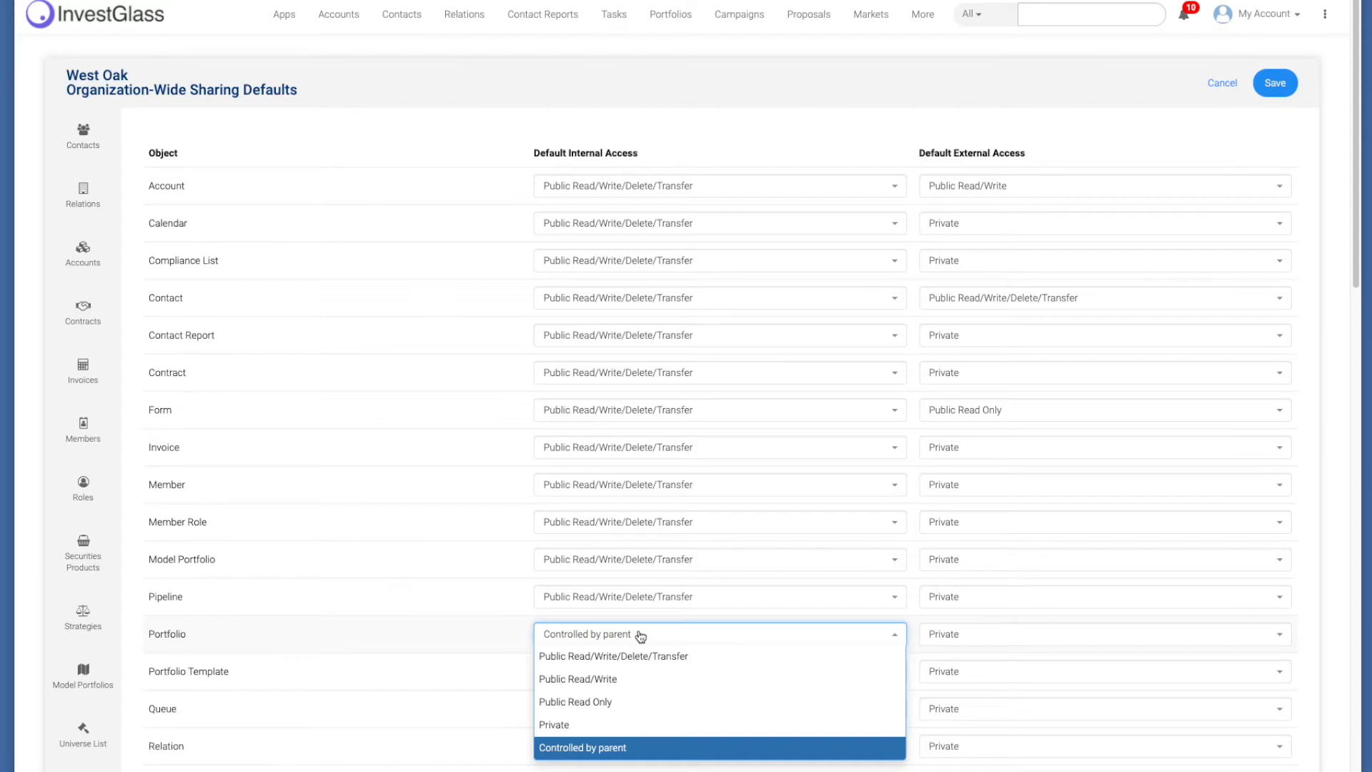
left_click(641, 636)
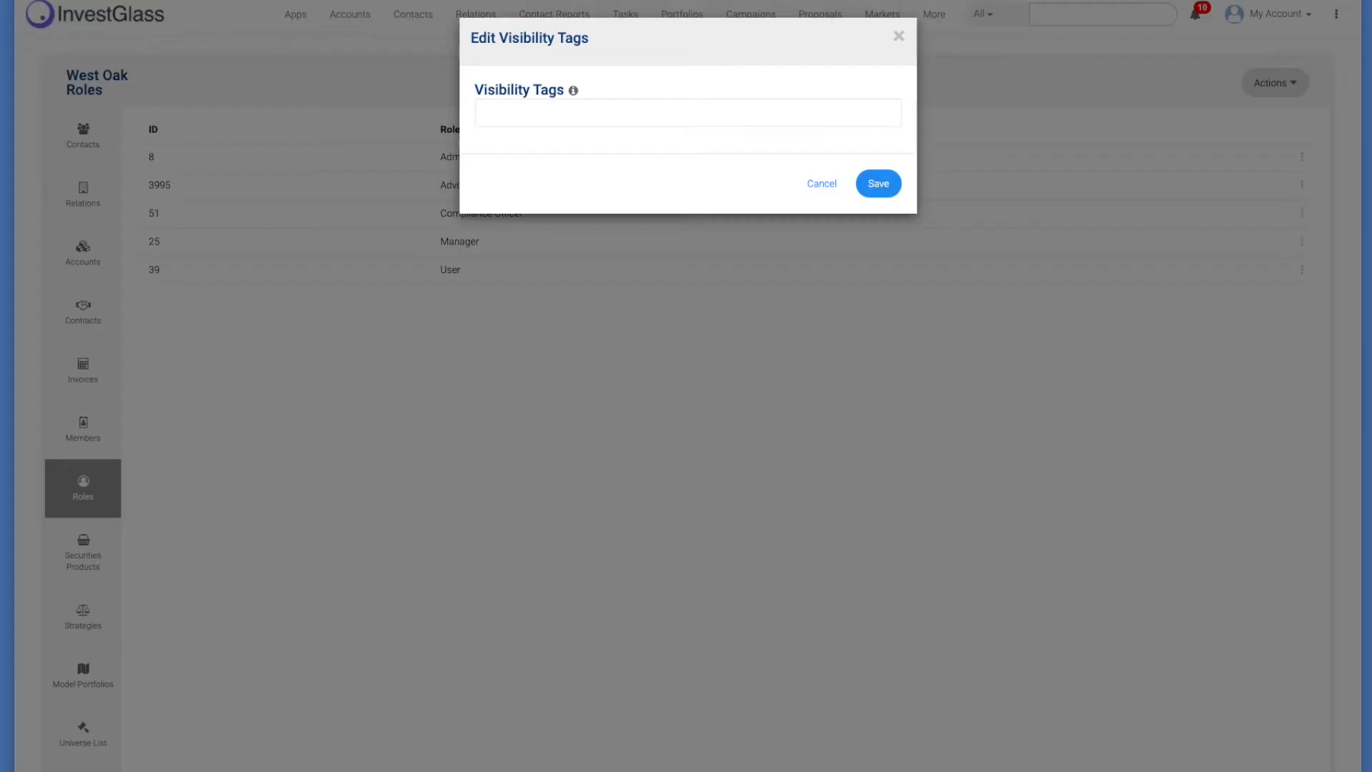
Step: View the list of available visibility tags for a role, close it without changes, and return to the start of the members list
left_click(500, 113)
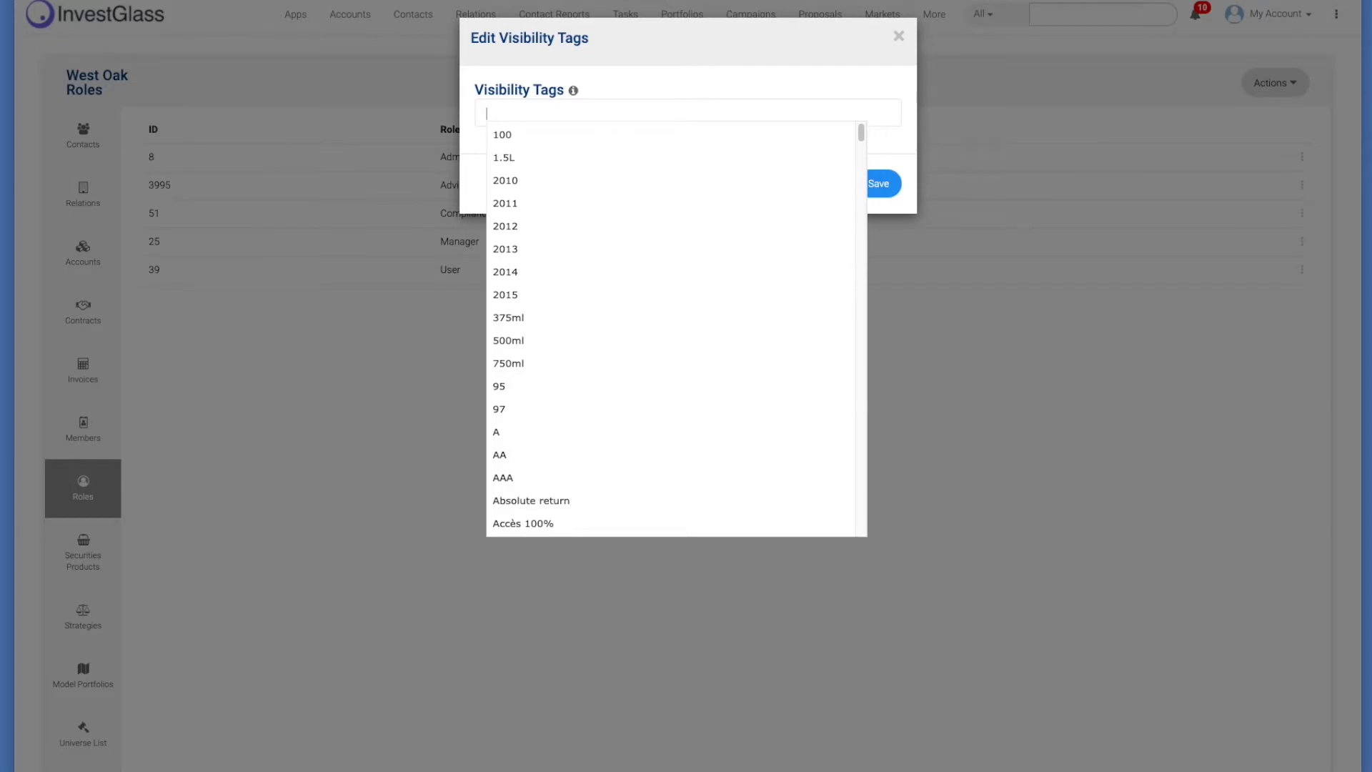
left_click(898, 35)
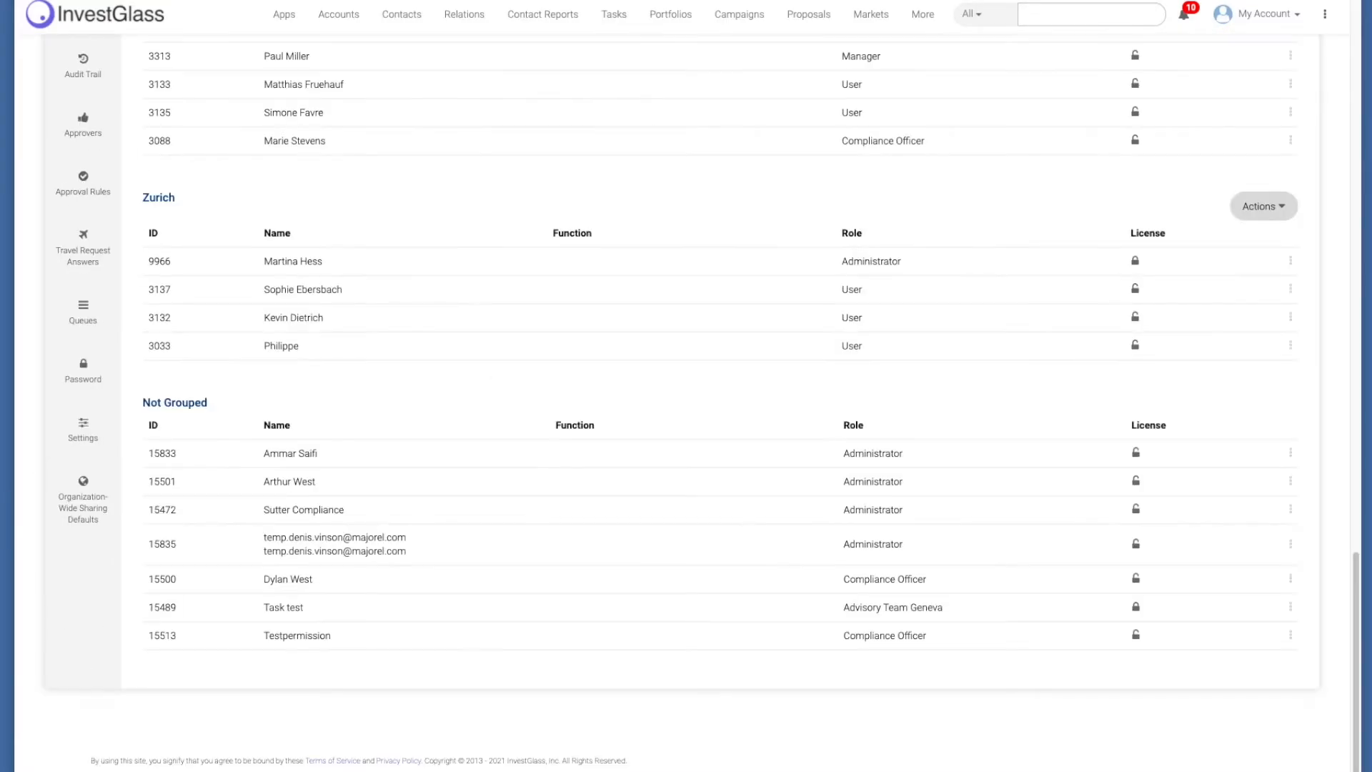
scroll(727, 204, "up", 15)
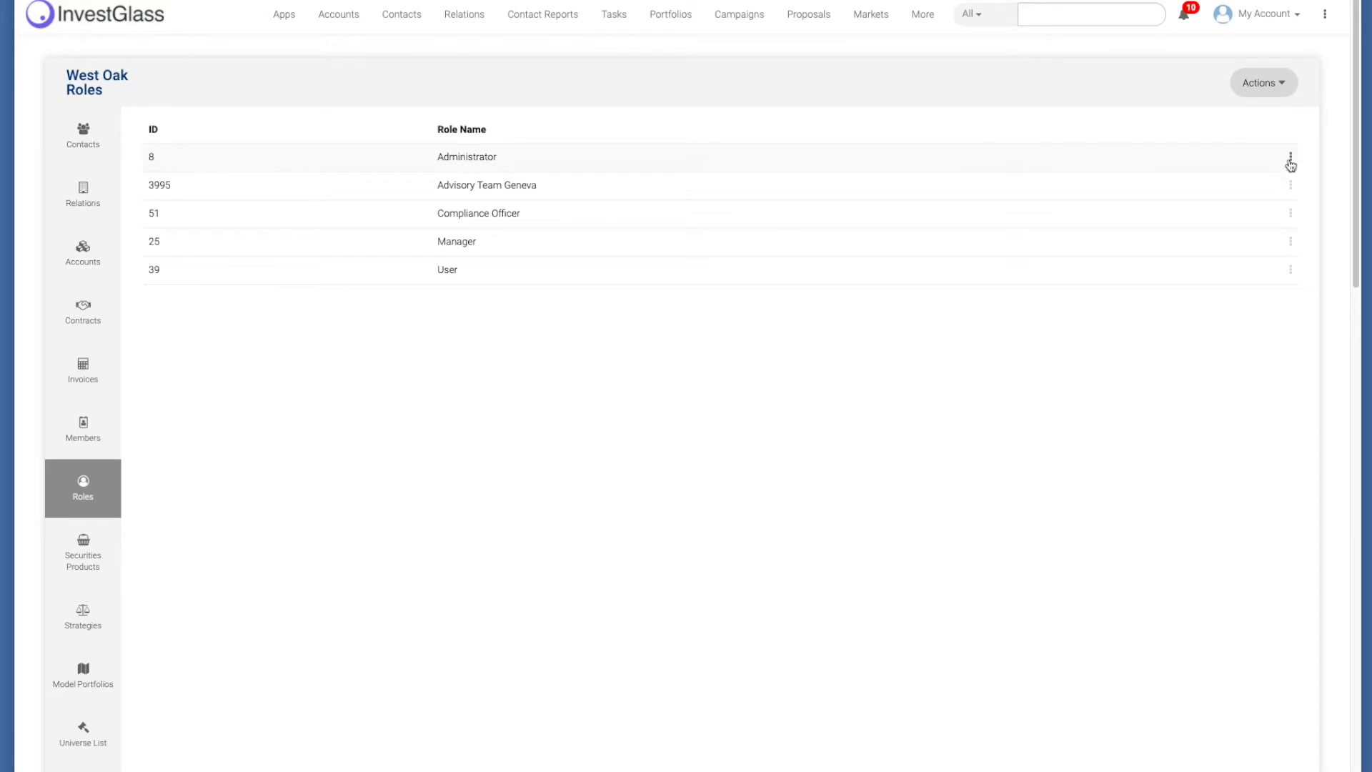
Step: Add the Spain and France visibility tags to the Administrator role
left_click(1291, 158)
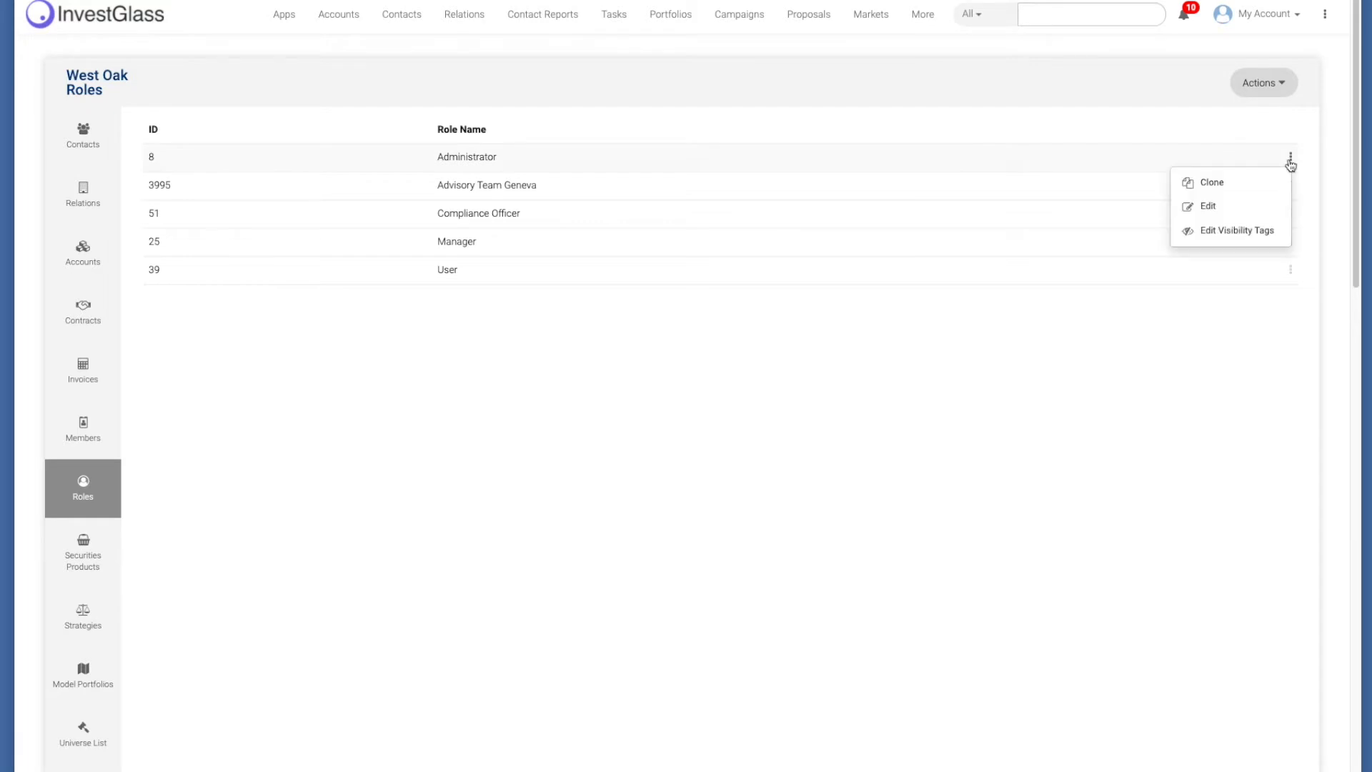
left_click(1220, 238)
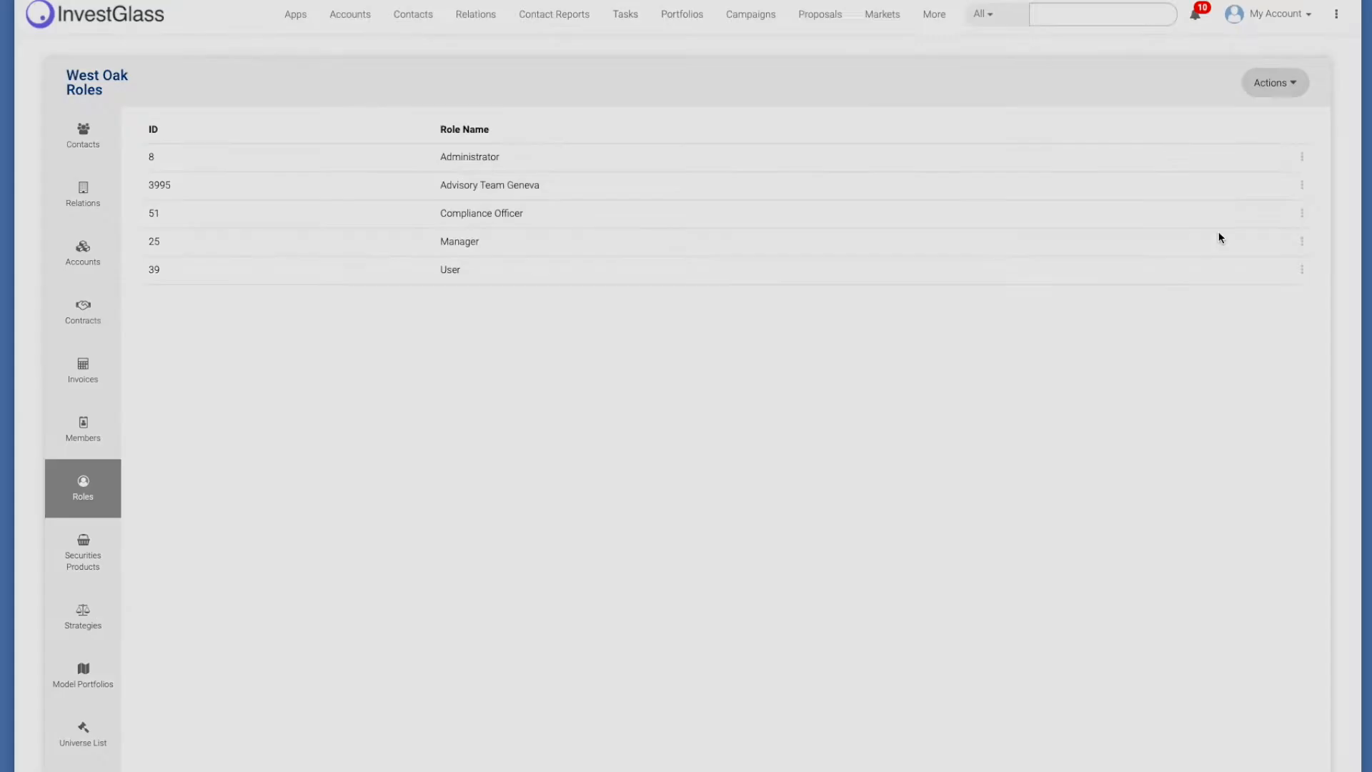
left_click(580, 116)
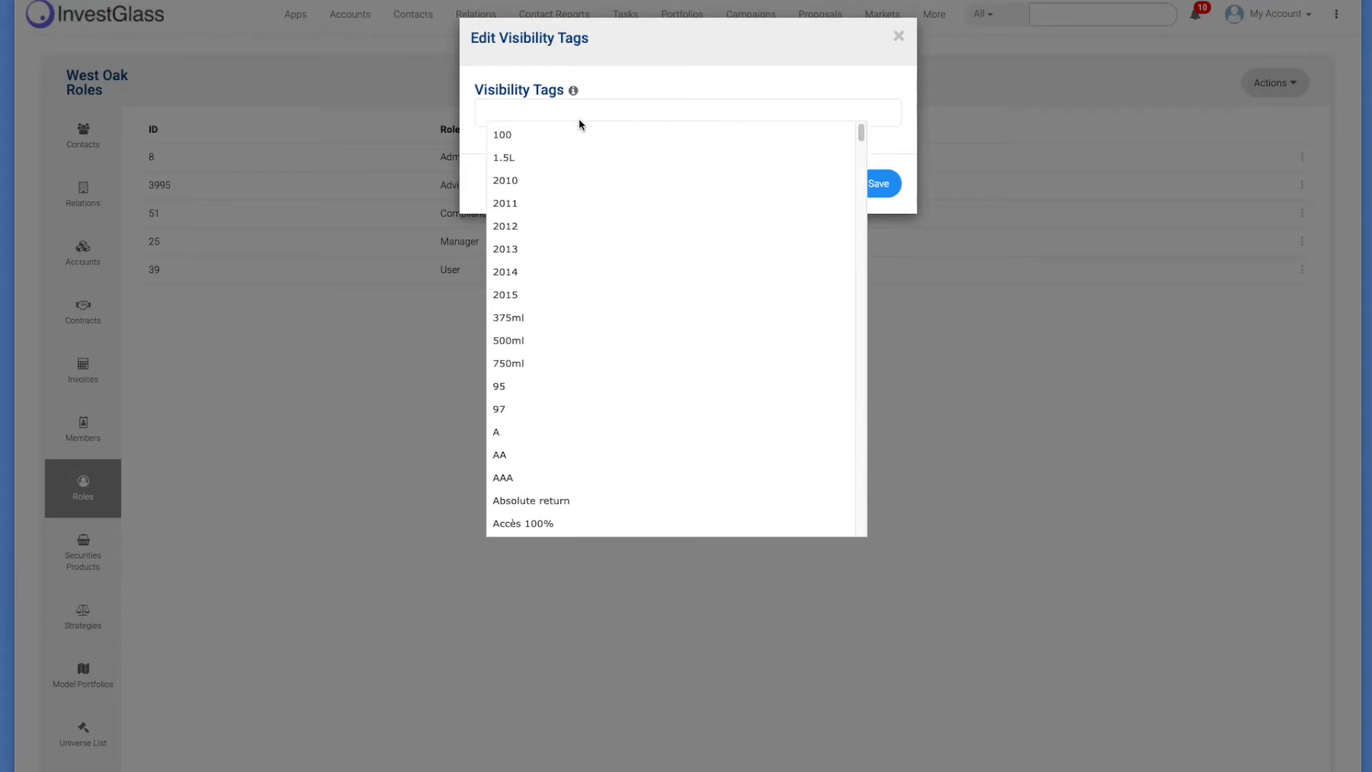
type("spain")
key("Down")
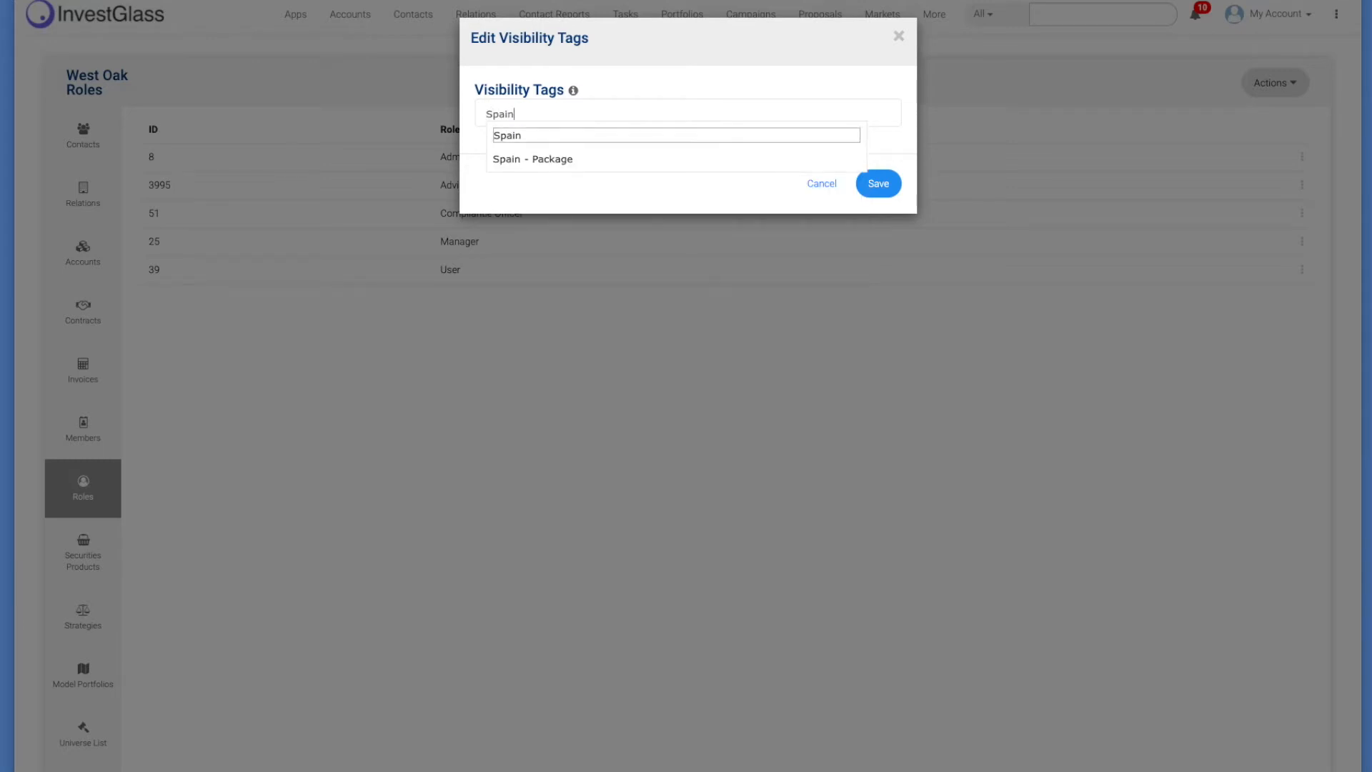
key("Return")
type("franc")
key("Down")
key("Return")
Step: Add the UK and Client visibility tags to the Administrator role and save the tags
type("uk")
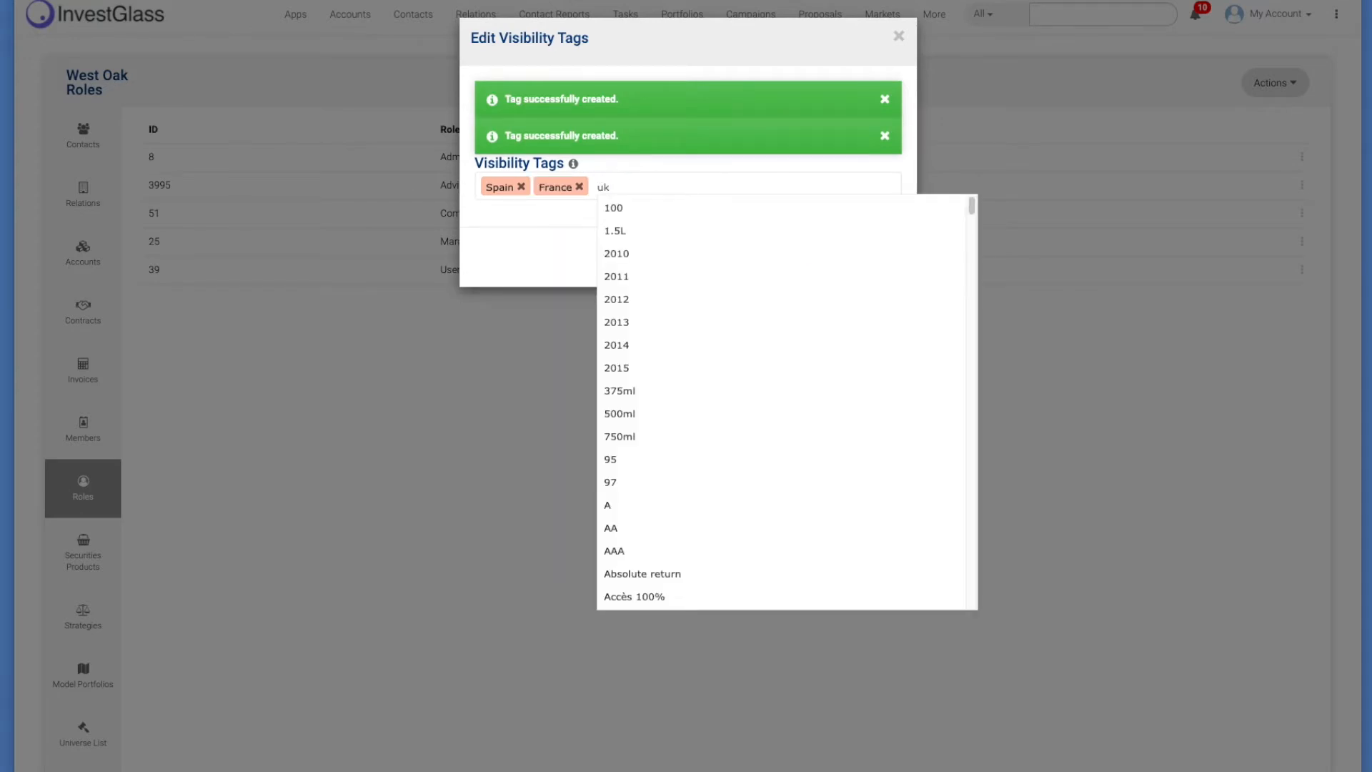
type("UK")
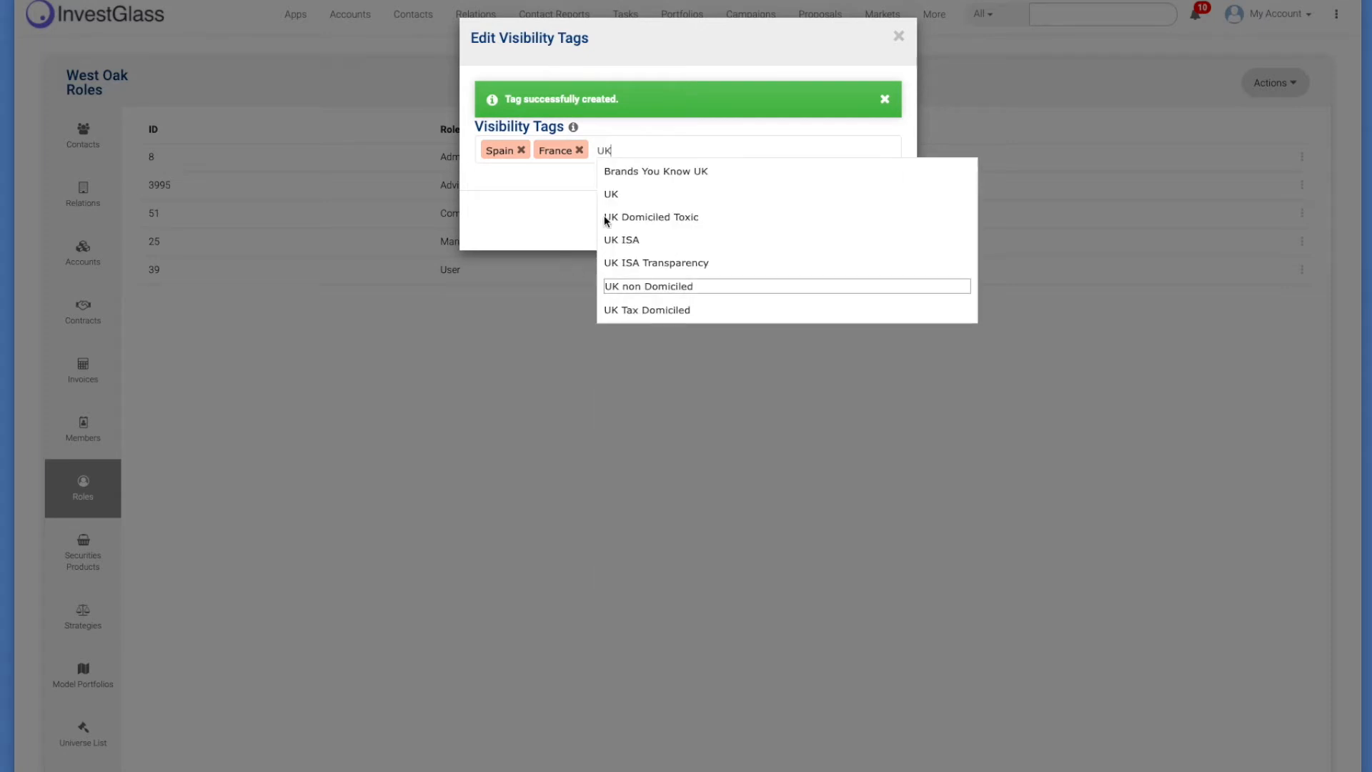
key("Return")
type("client")
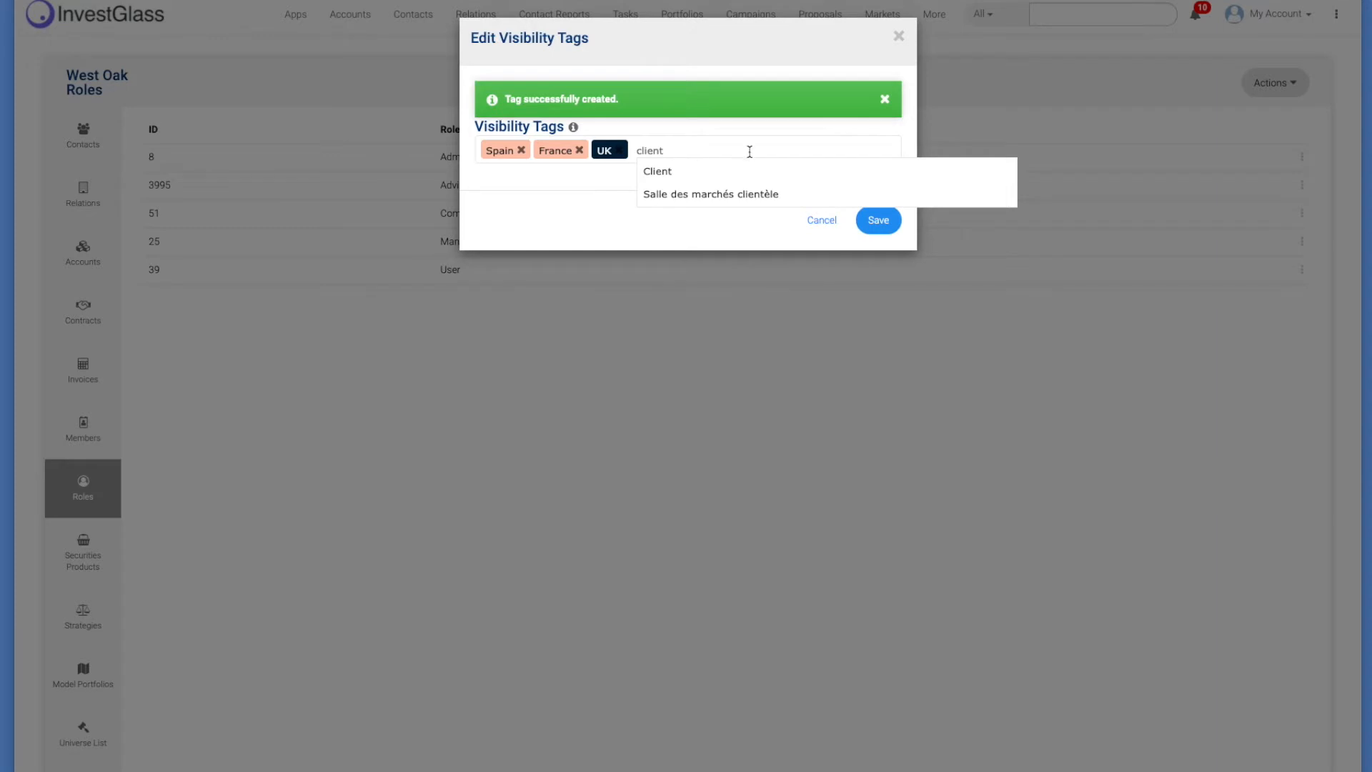
key("Return")
left_click(542, 207)
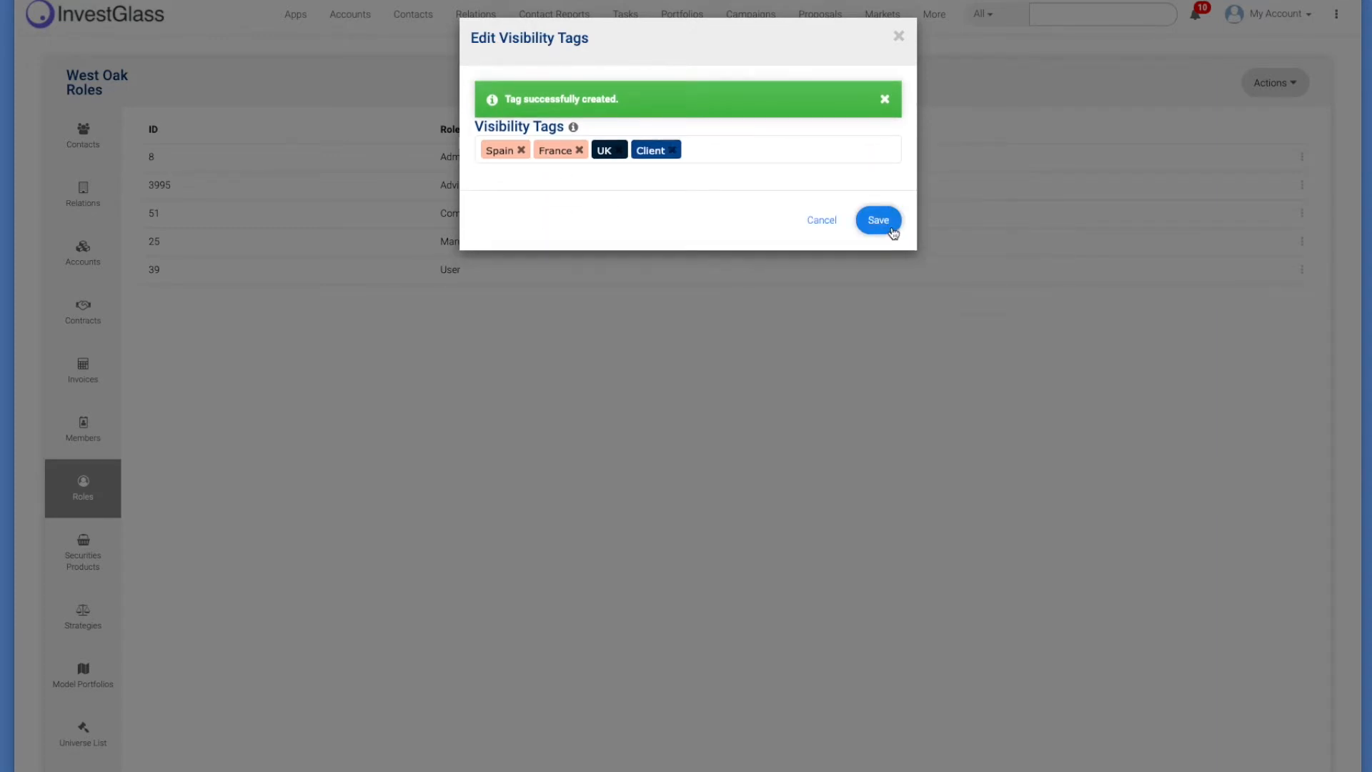
left_click(886, 98)
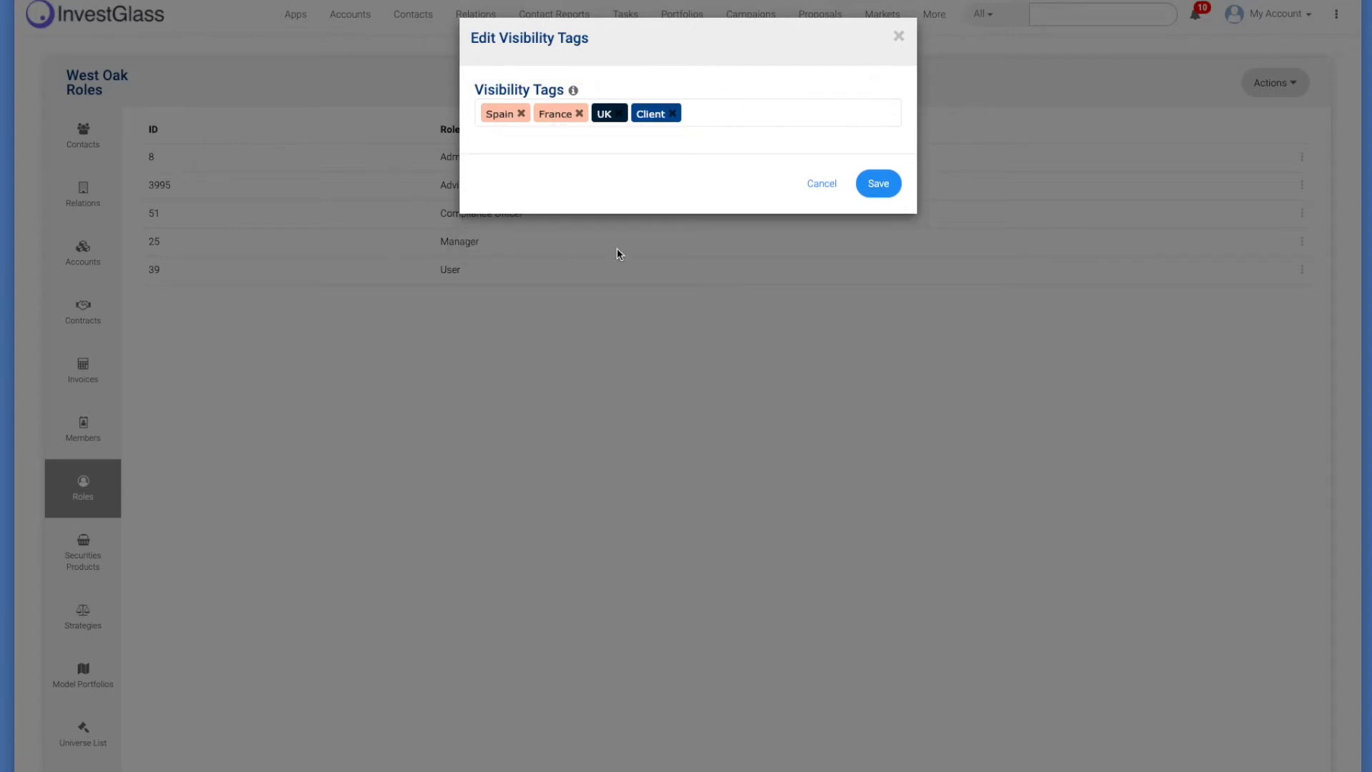
left_click(888, 192)
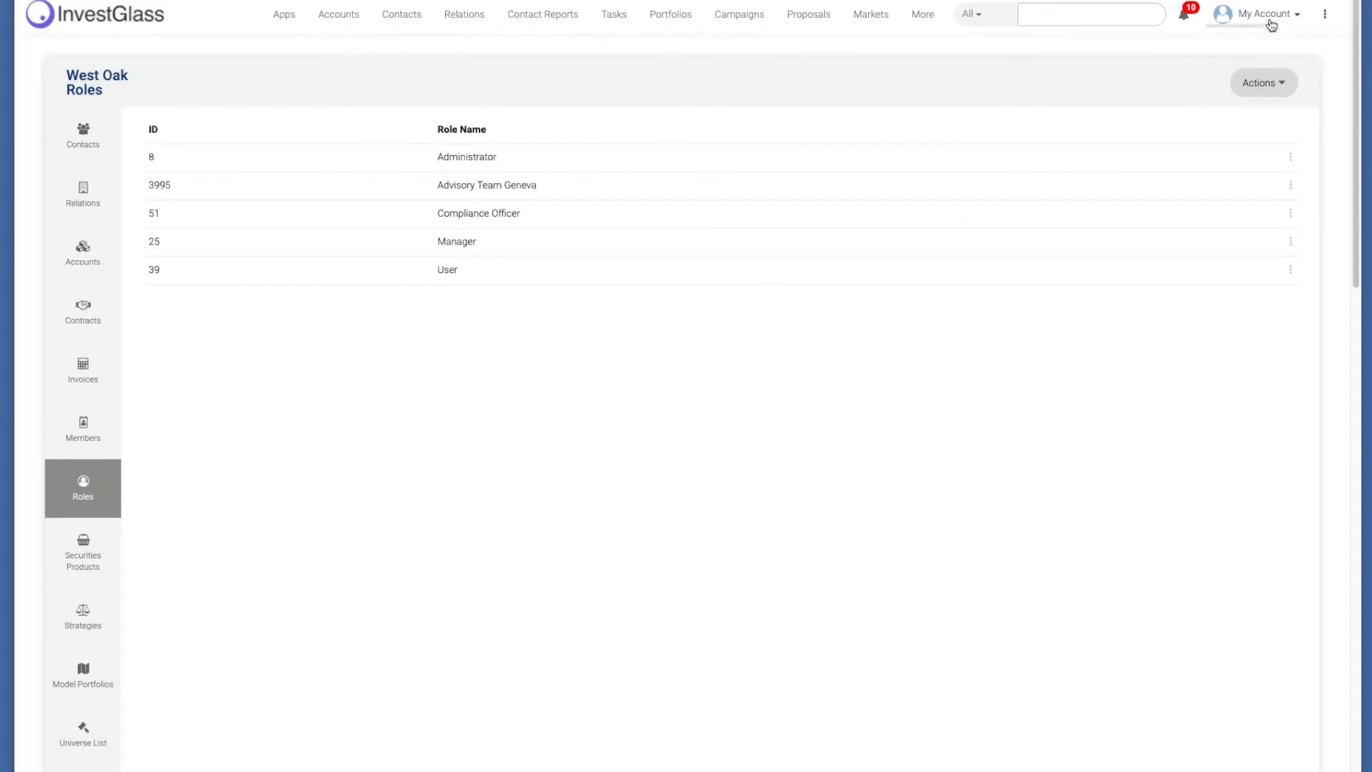
Step: Reopen the Administrator role's visibility tags, and open those of the contact interested in green investing
left_click(1272, 26)
left_click(144, 500)
left_click(1291, 159)
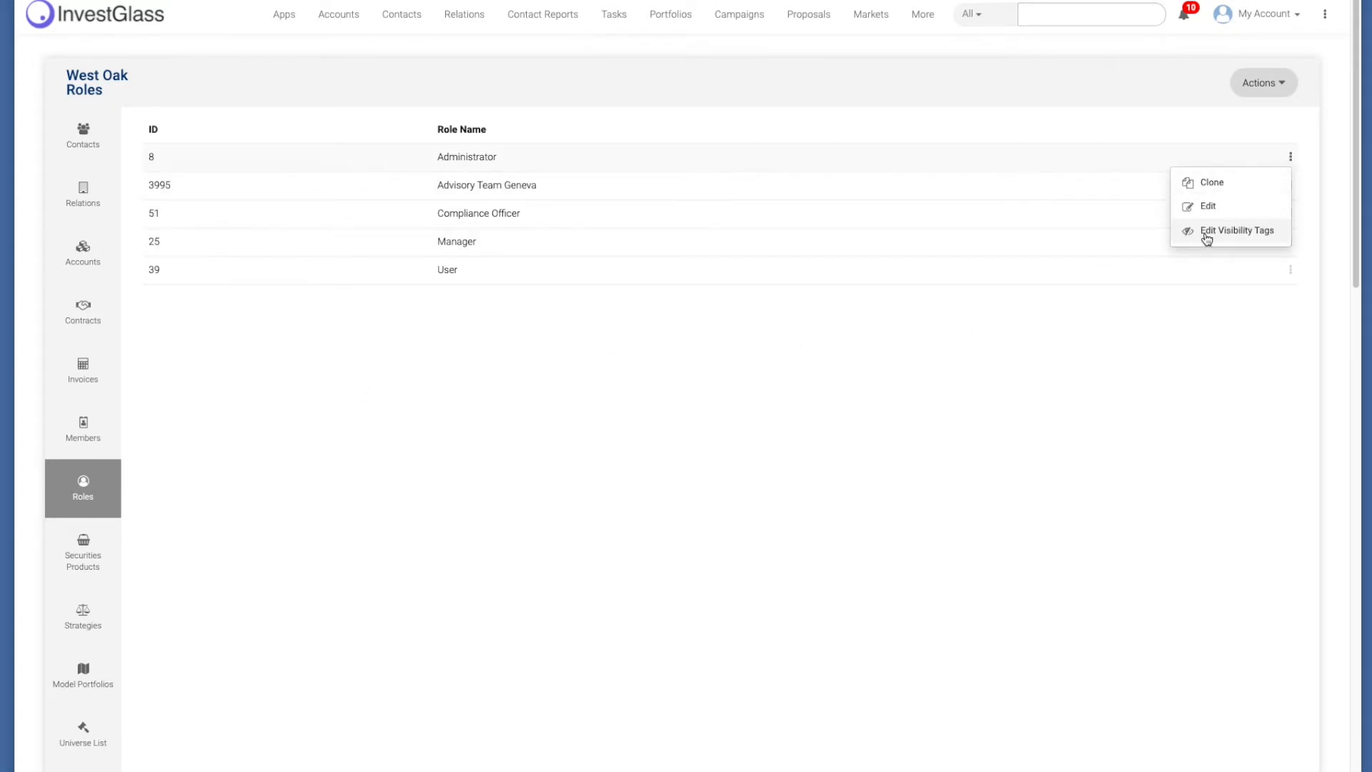
left_click(1245, 233)
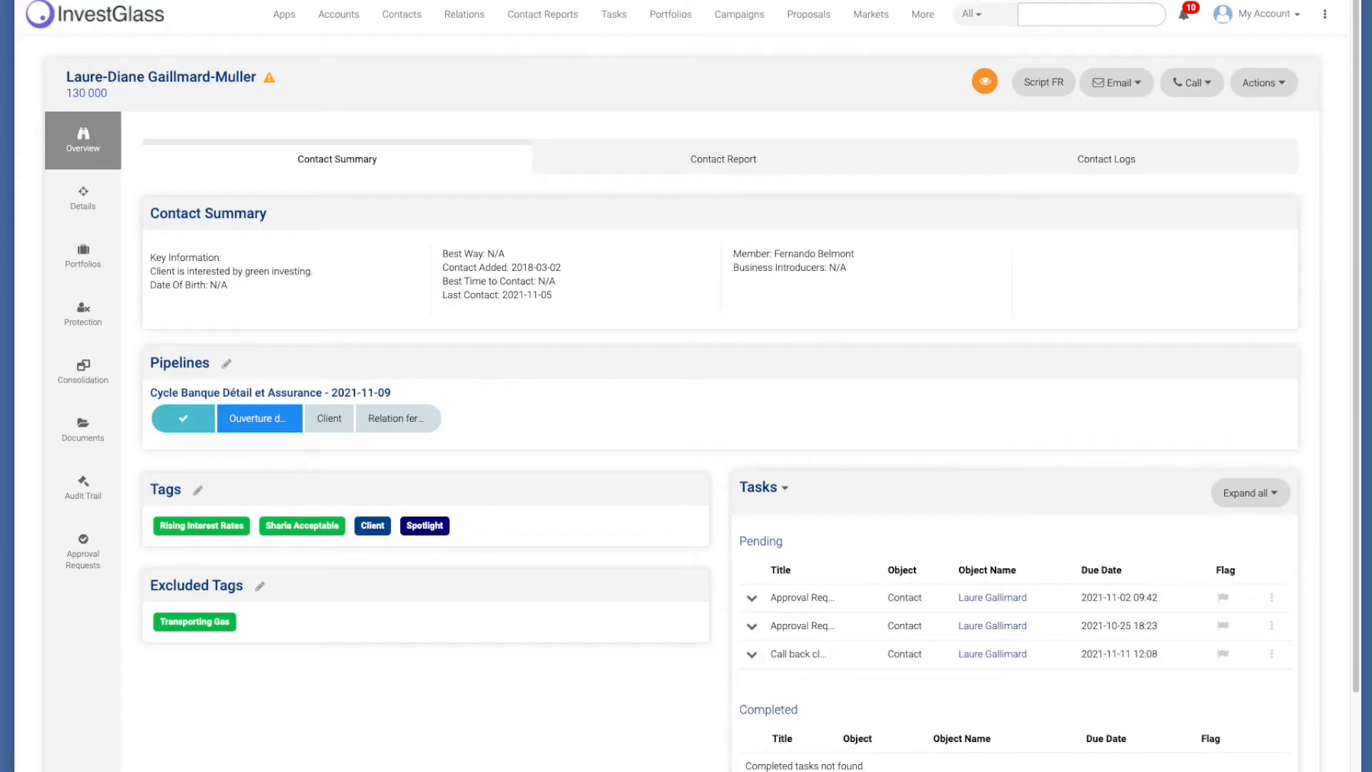
left_click(1259, 84)
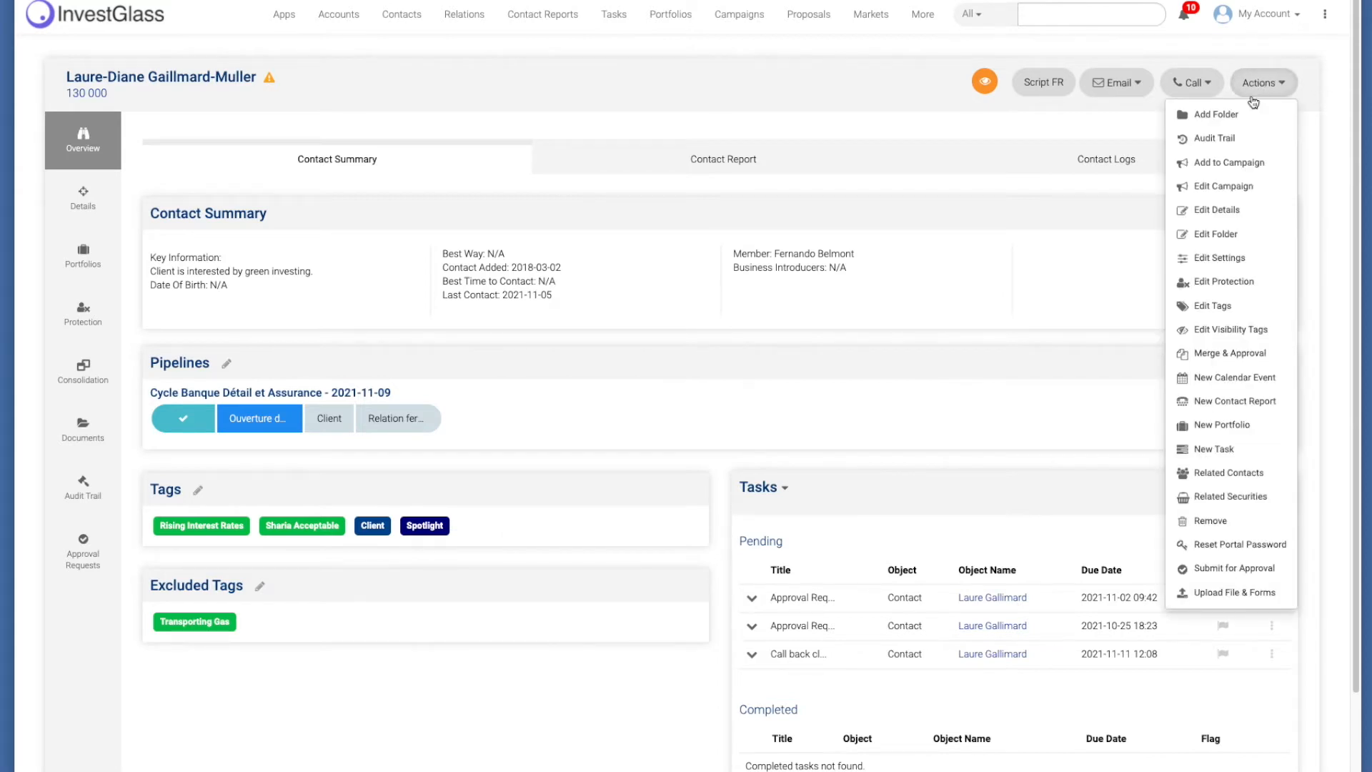
left_click(1227, 331)
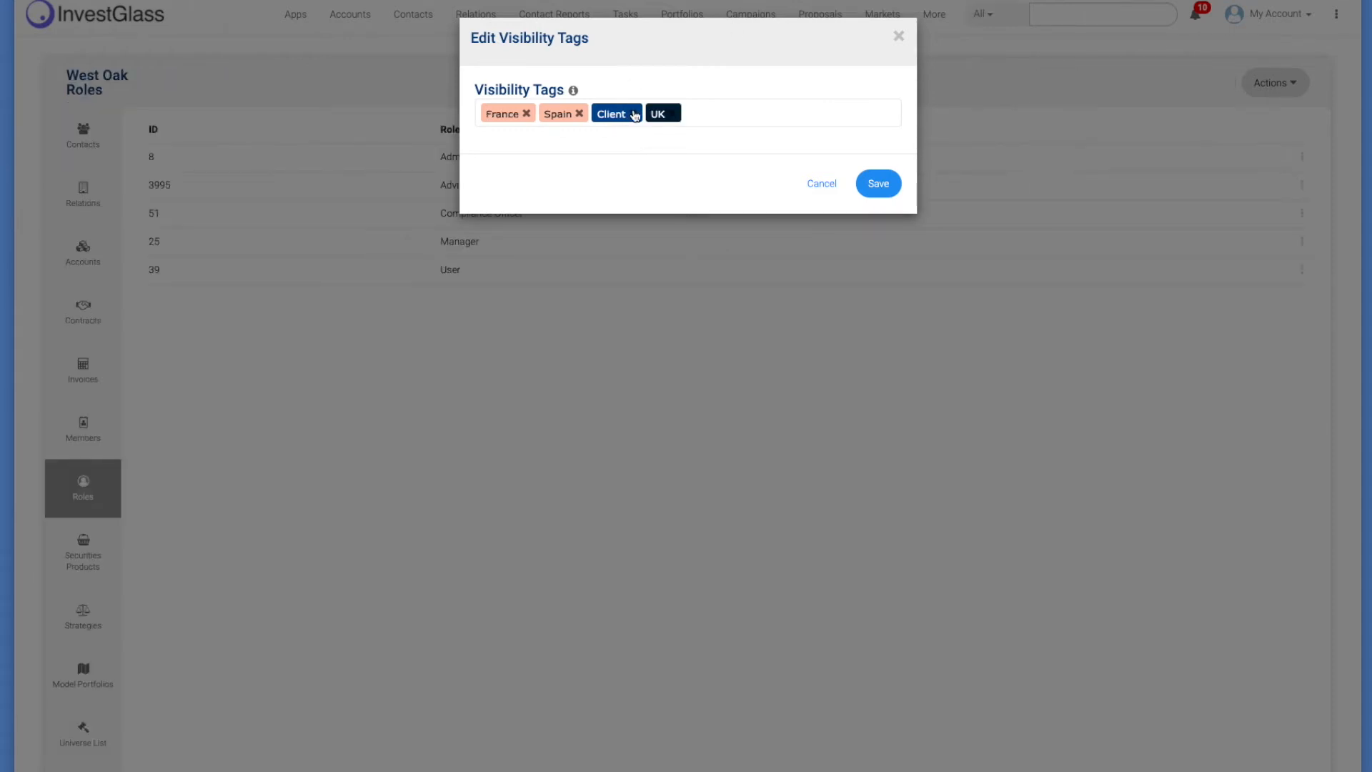
Step: Remove the Client, UK and France visibility tags from the Administrator role and save the change
left_click(633, 113)
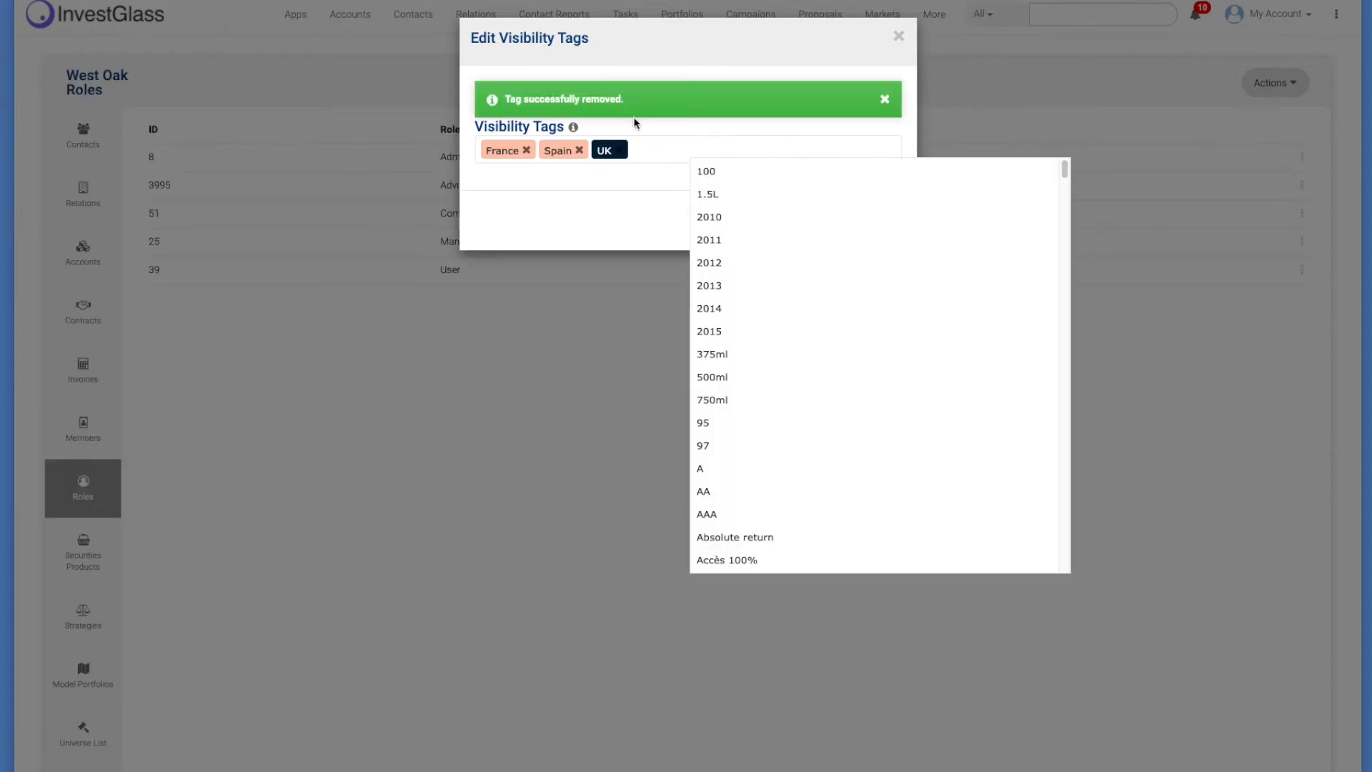
left_click(634, 120)
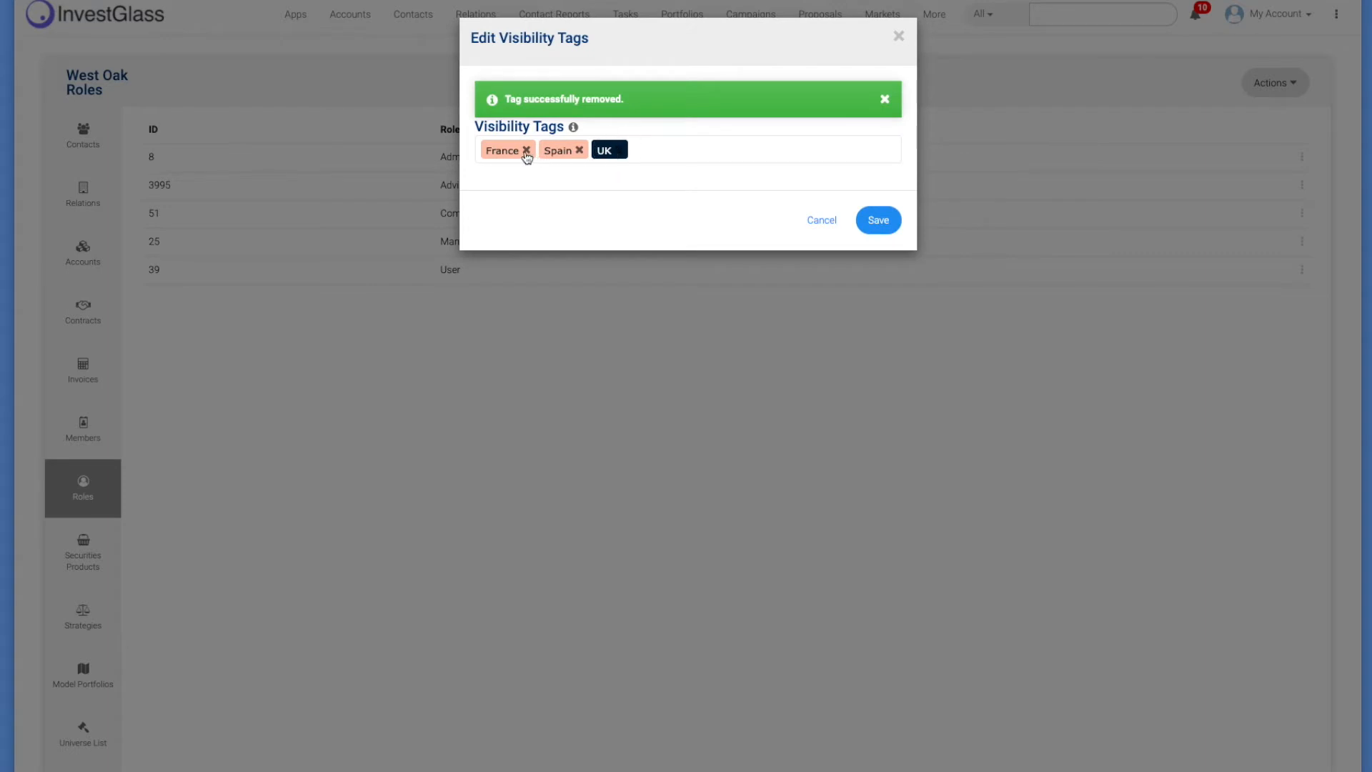
key("BackSpace")
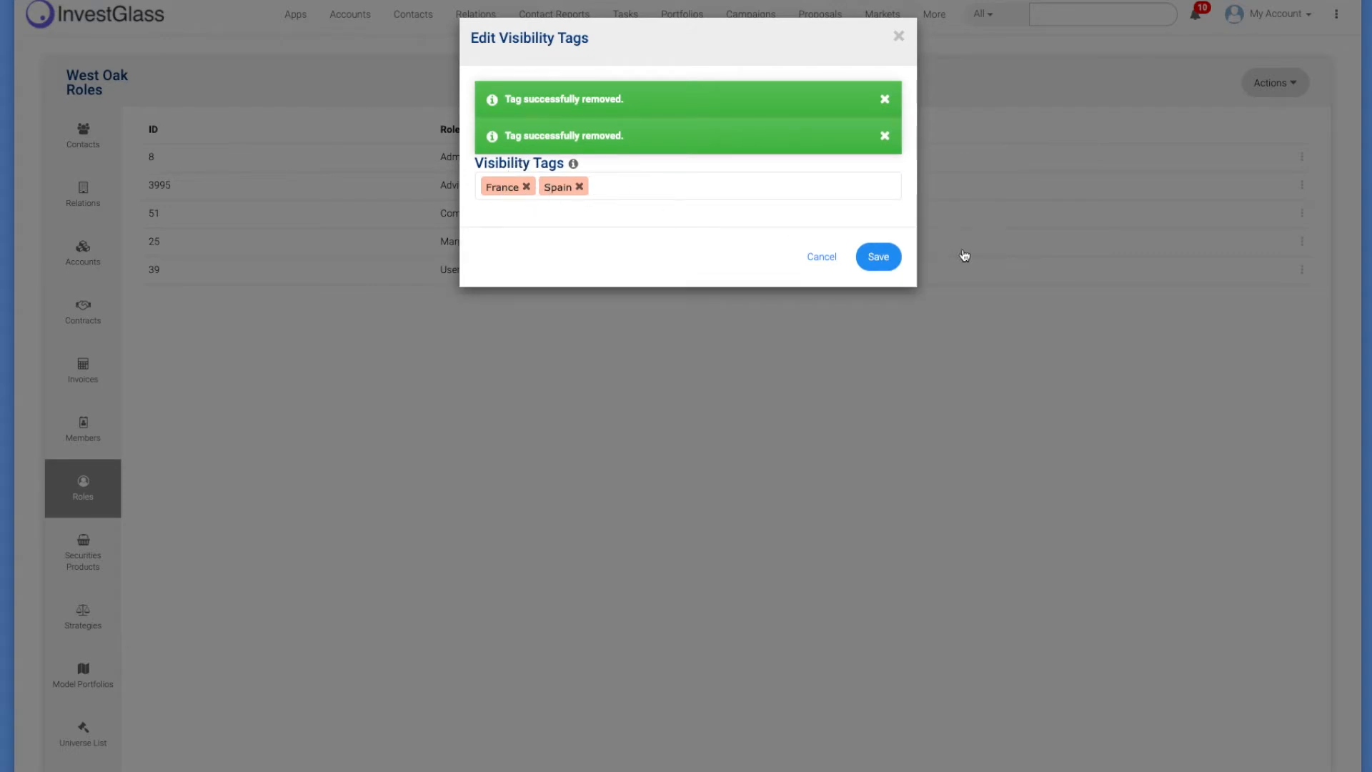
left_click(527, 187)
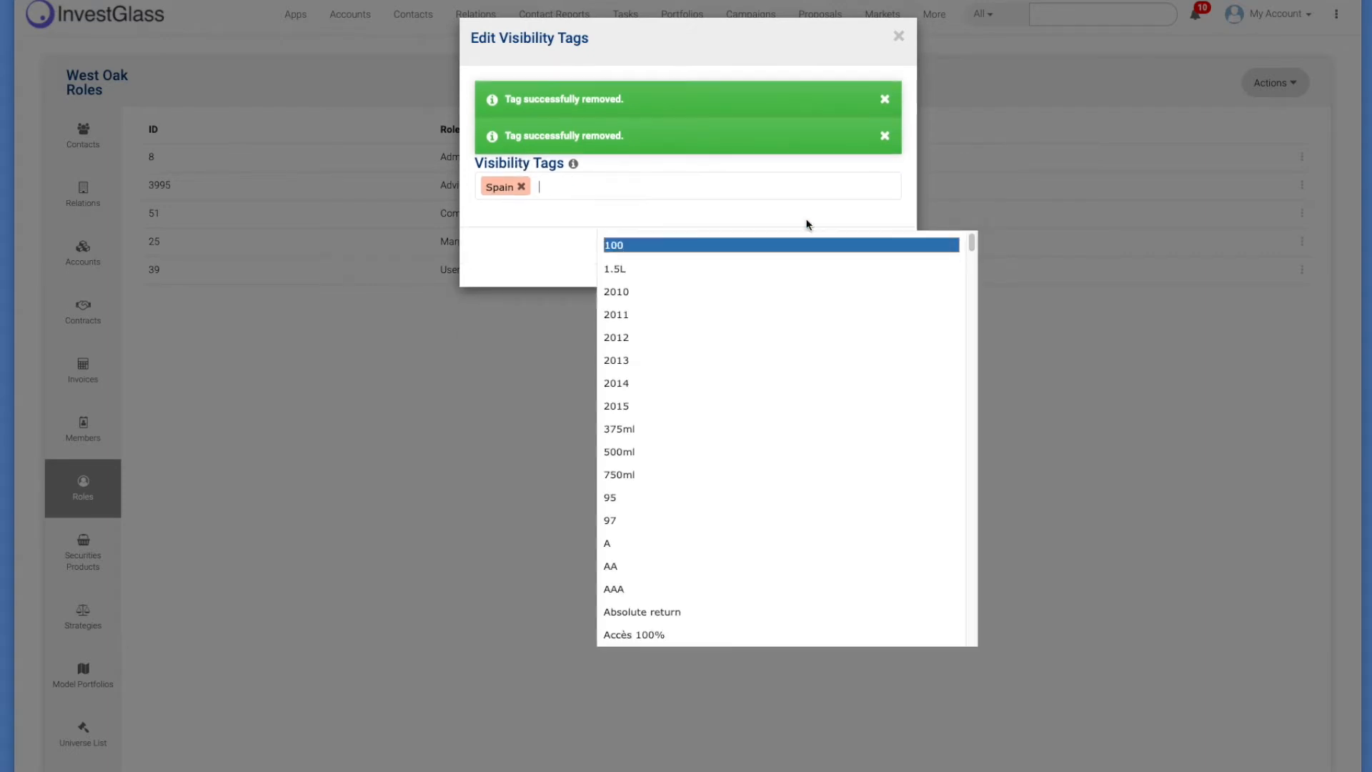
left_click(824, 27)
left_click(878, 257)
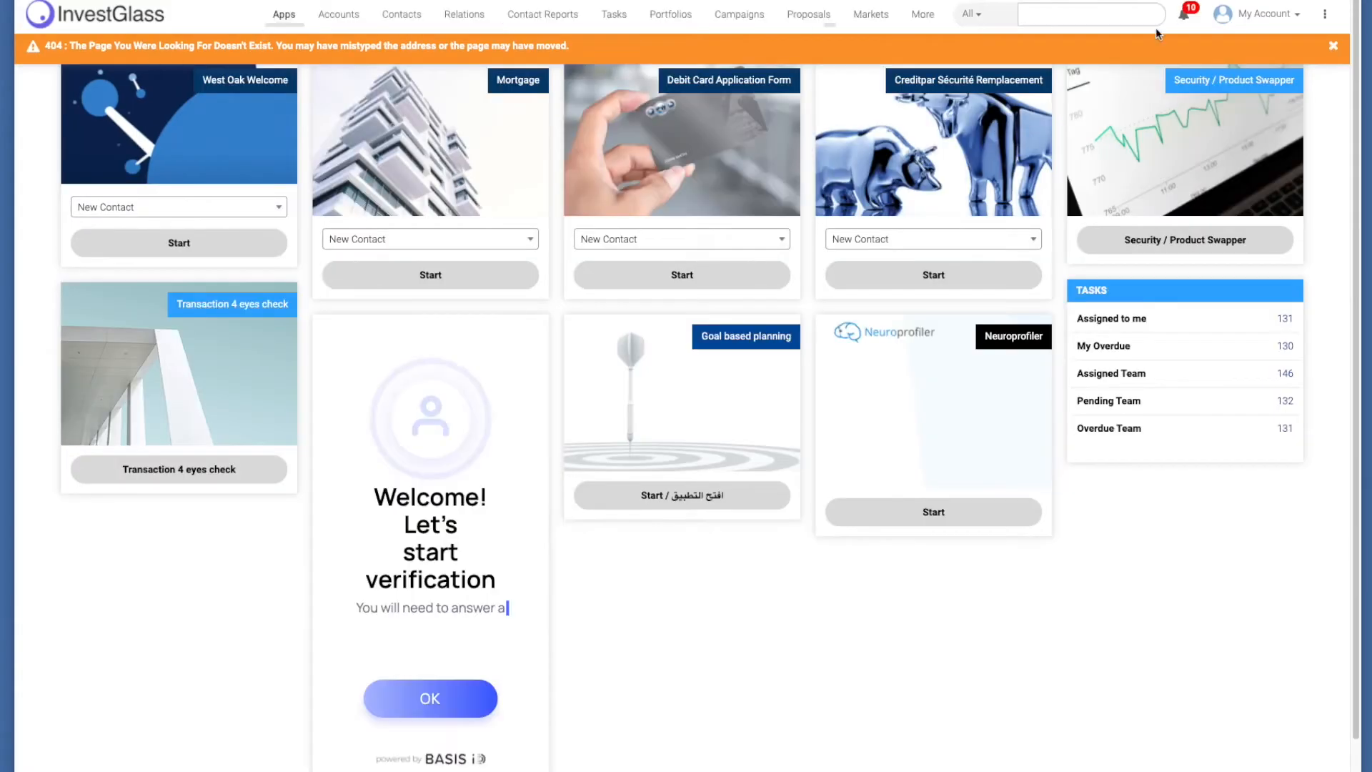
Step: Add the Client visibility tag to the Administrator role and save the tags
left_click(1035, 14)
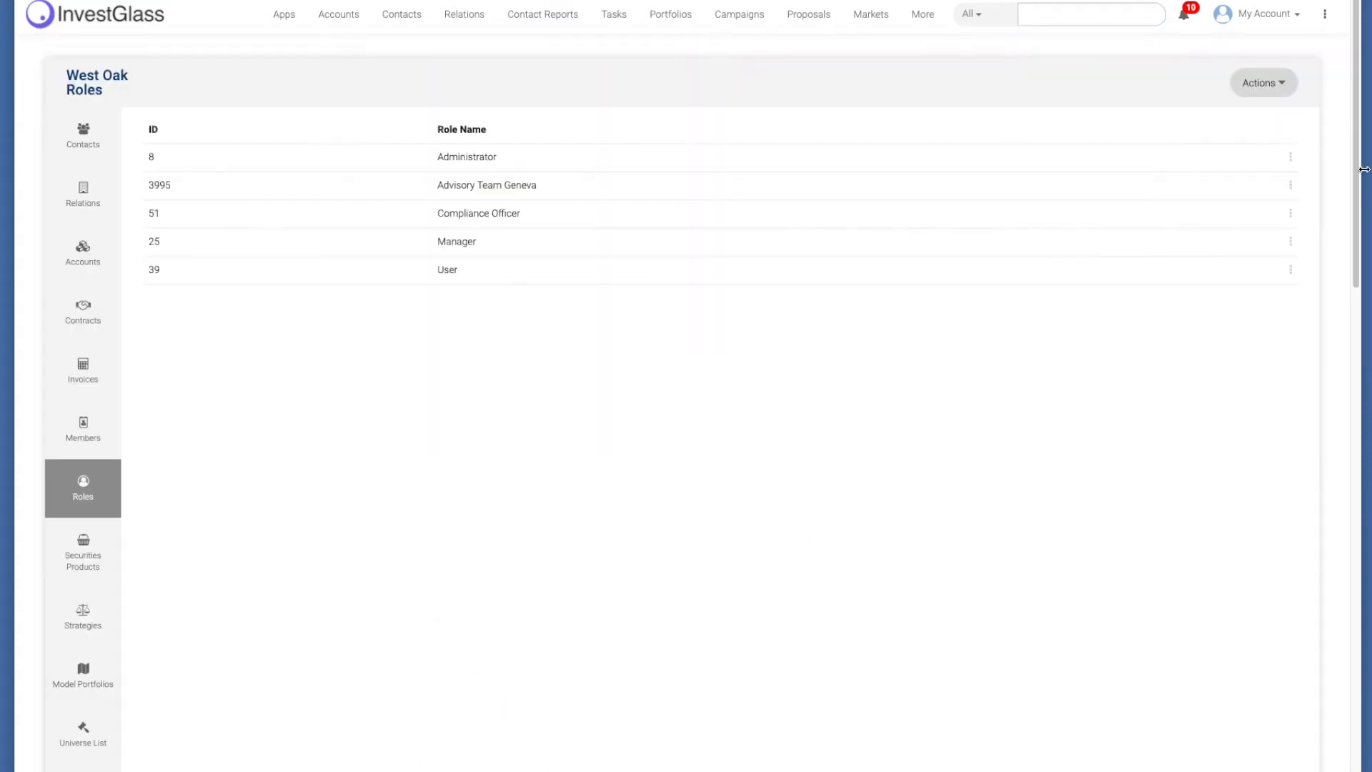
left_click(1291, 156)
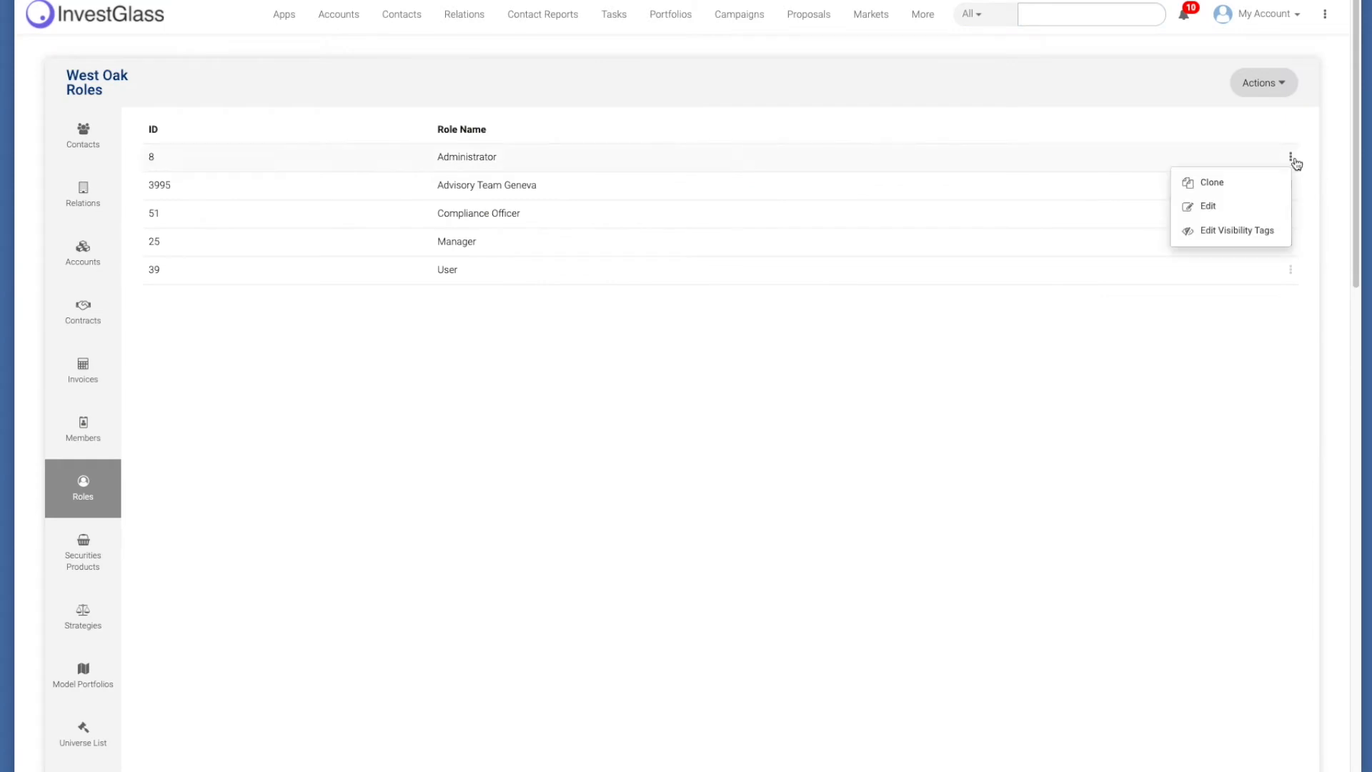
left_click(1231, 233)
left_click(658, 108)
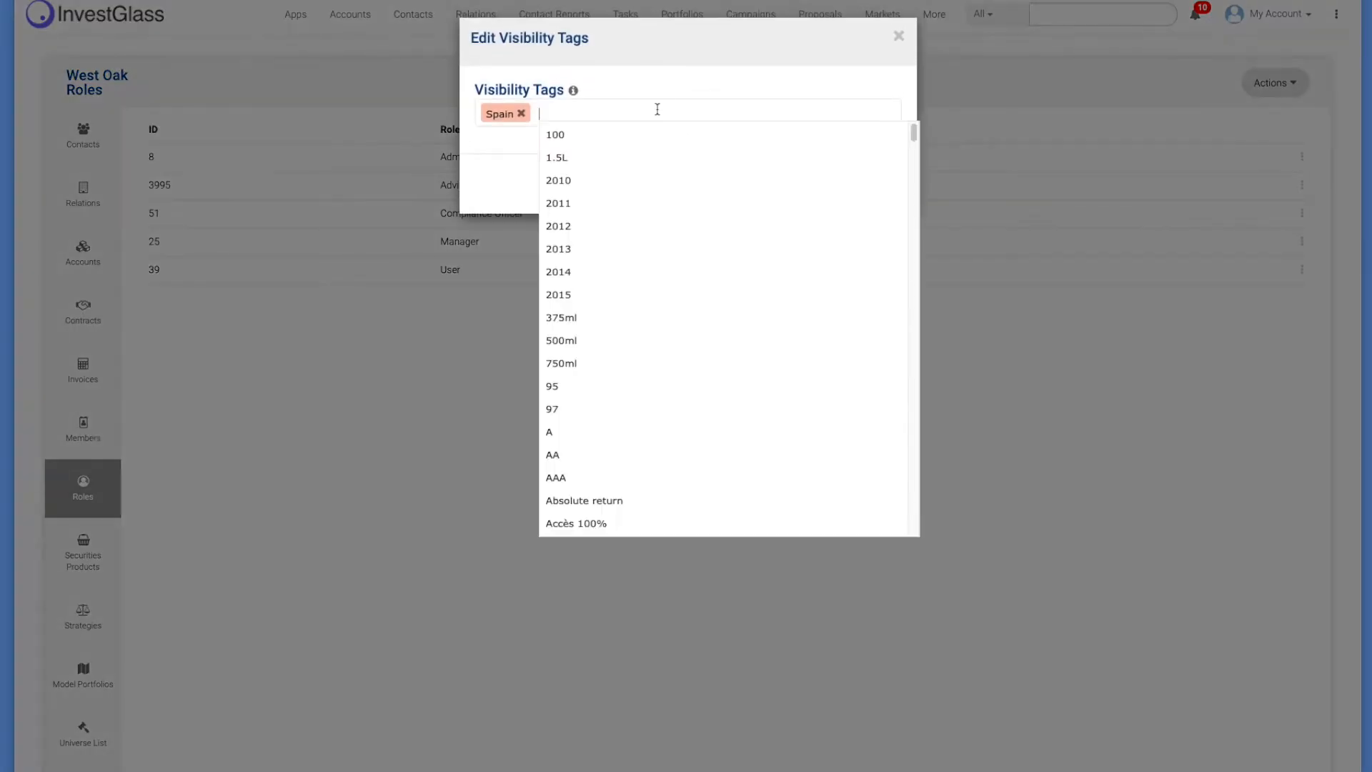
type("client")
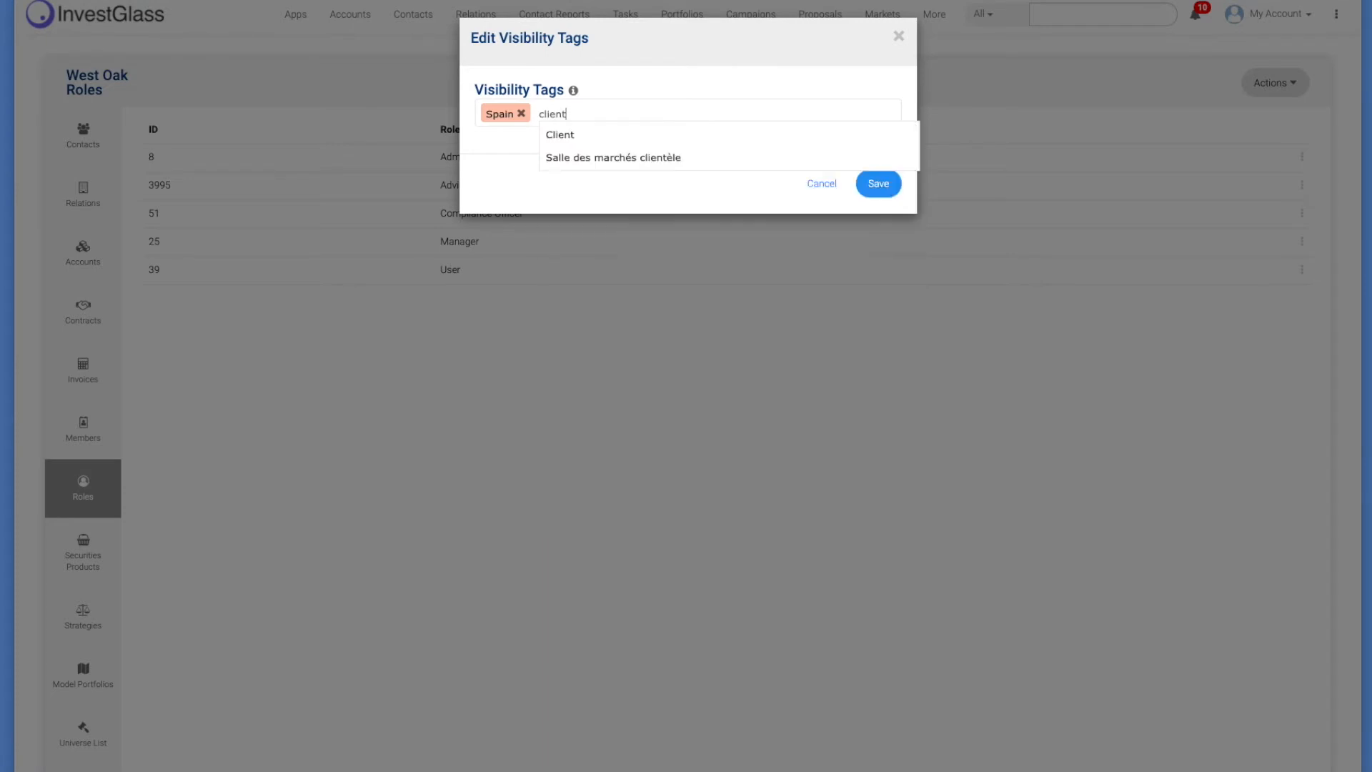
left_click(804, 136)
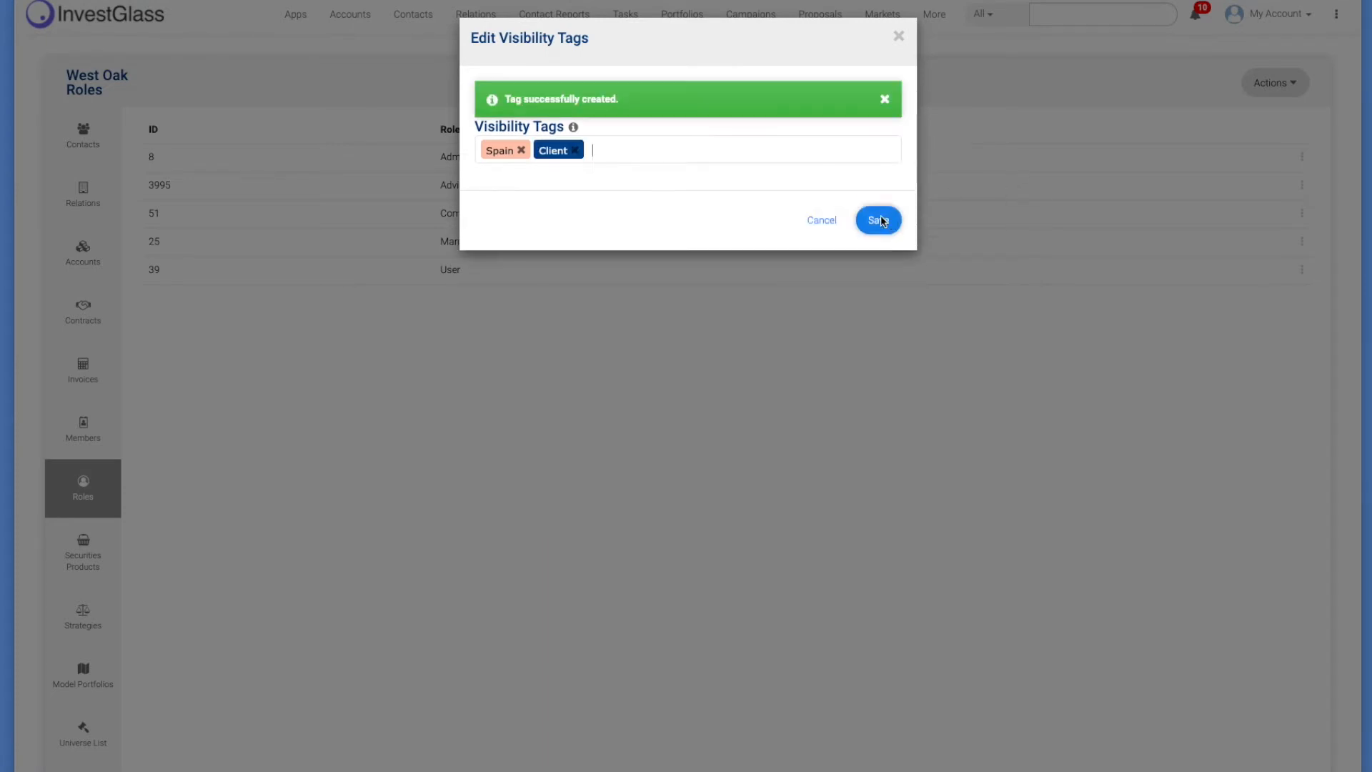
left_click(528, 206)
left_click(883, 222)
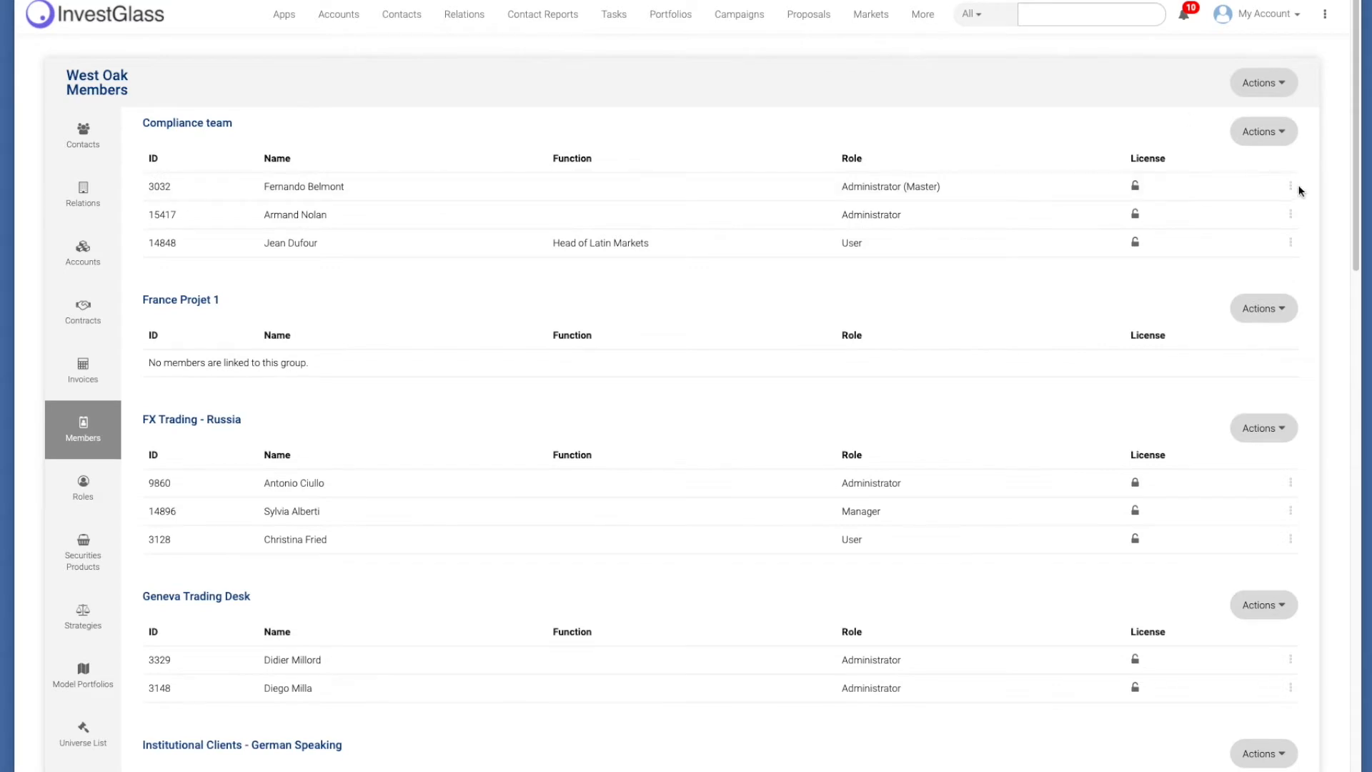
Step: Open the visibility tags of the Administrator (Master) member in the Compliance team
left_click(1292, 188)
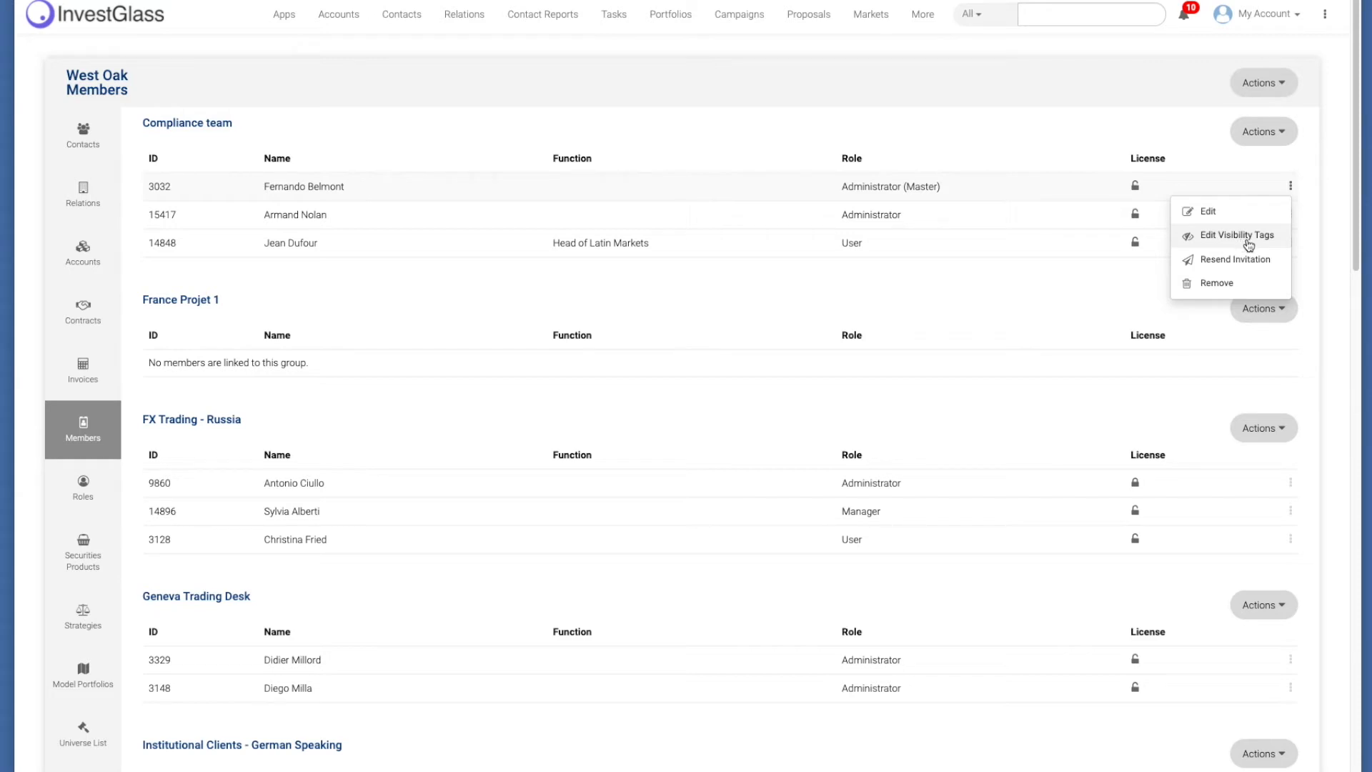
left_click(1248, 245)
left_click(1292, 185)
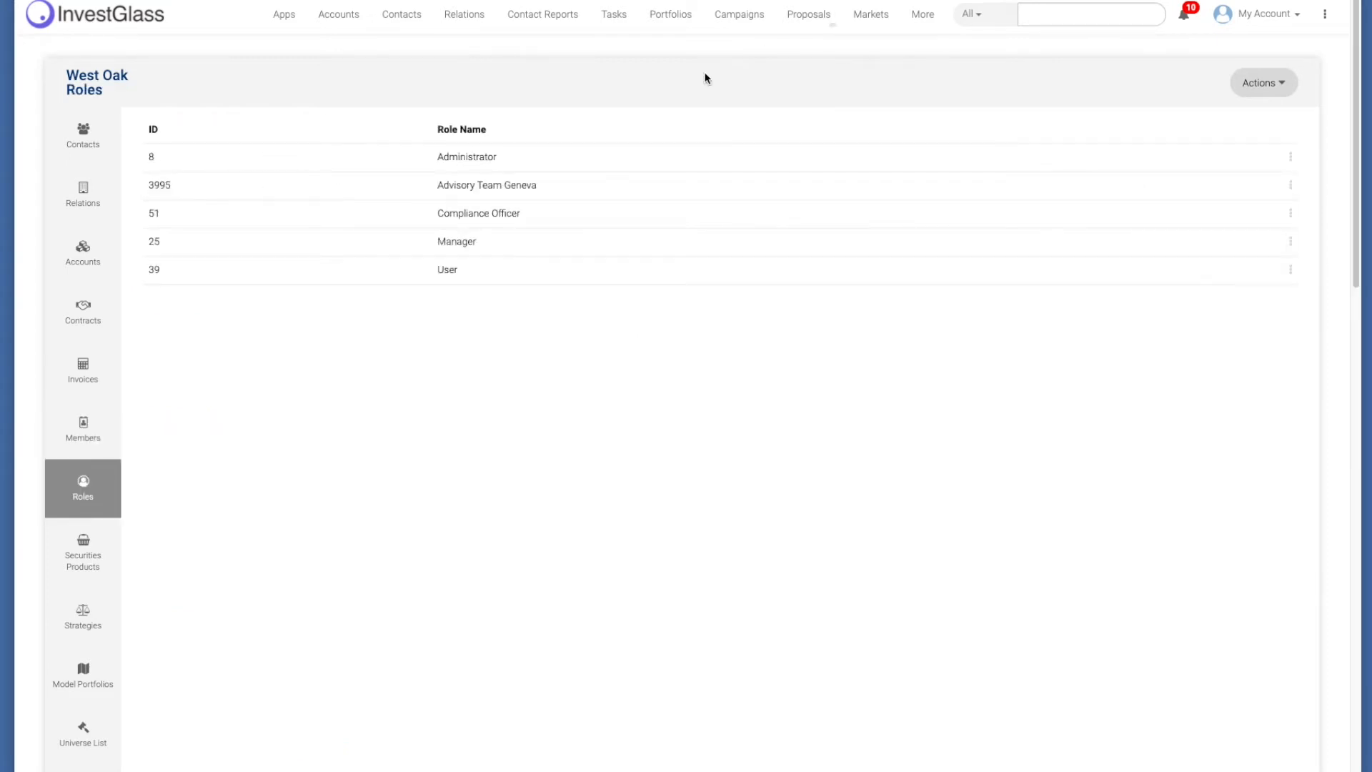
Step: Remove the Spain and Client visibility tags from the Administrator role and save the change
left_click(1291, 157)
left_click(1240, 236)
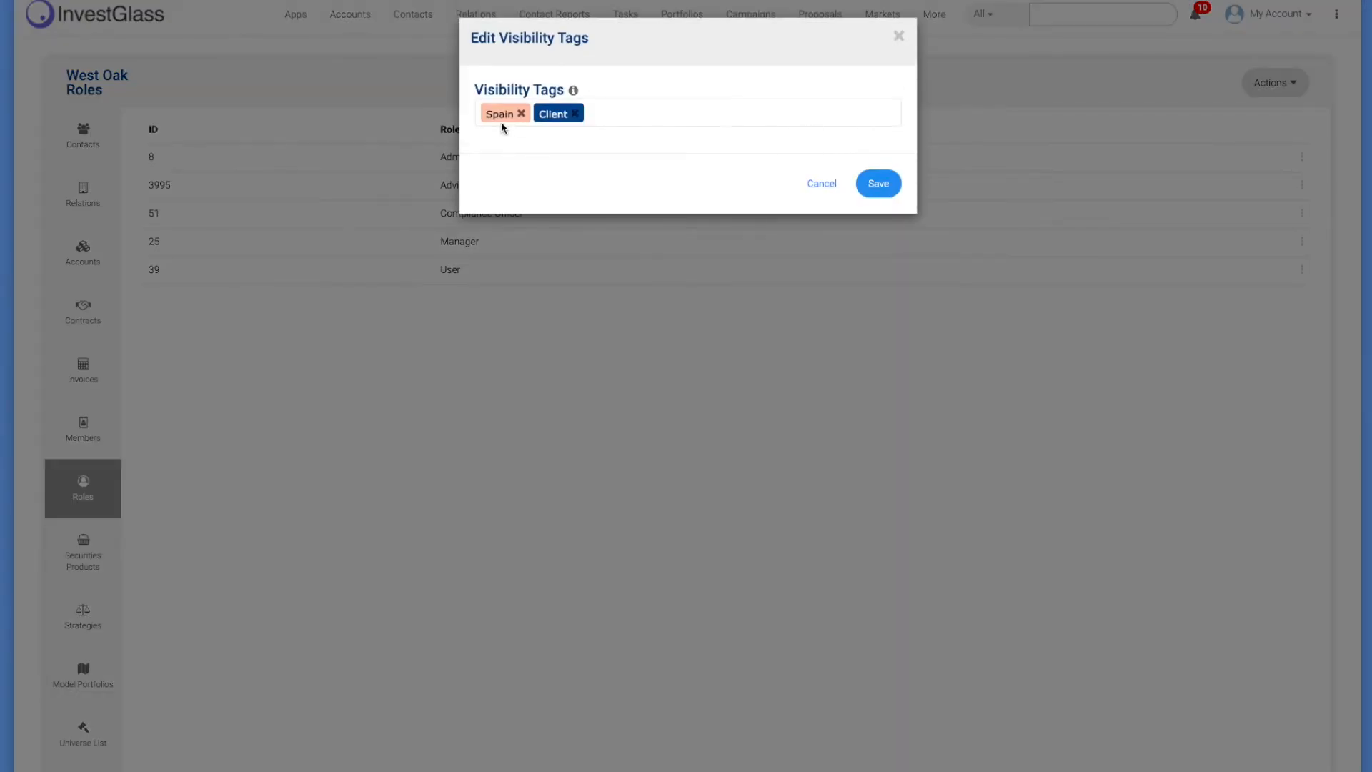
left_click(521, 114)
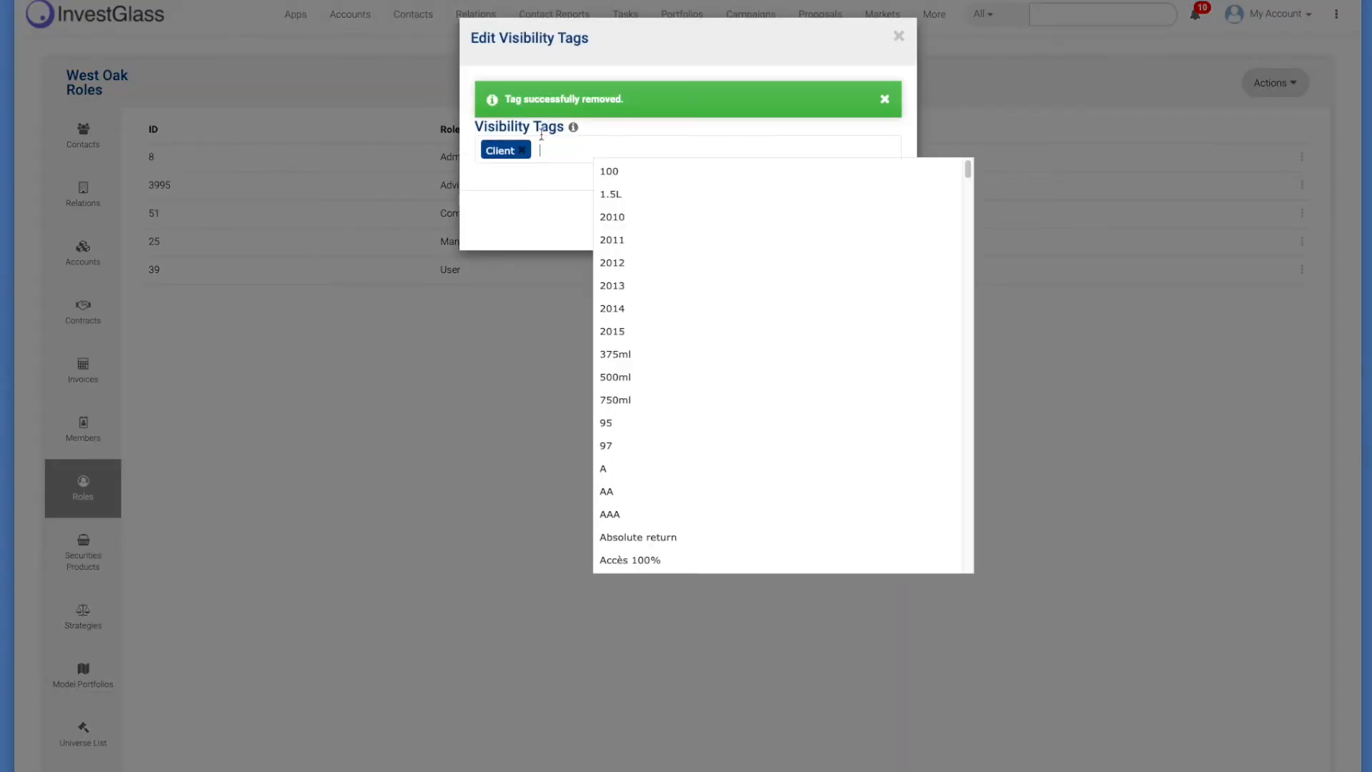
left_click(531, 150)
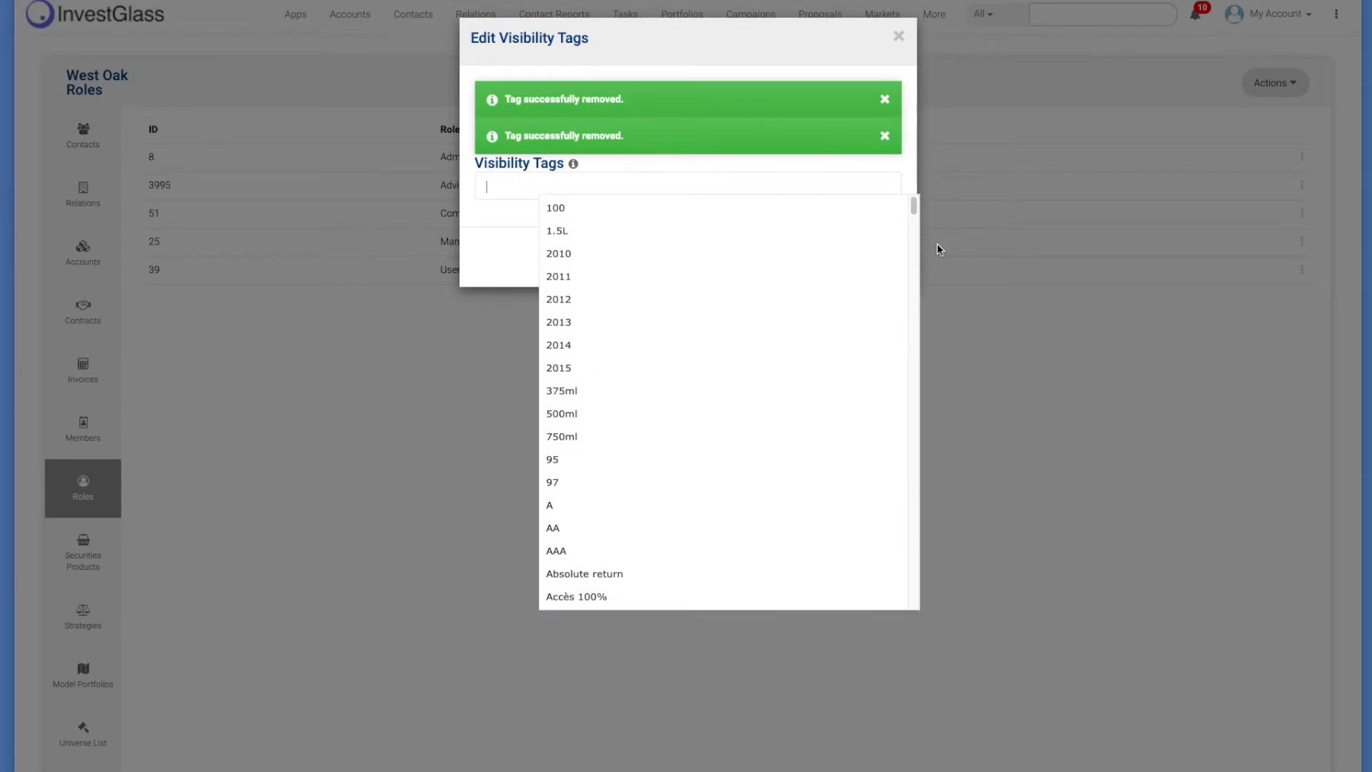
left_click(884, 255)
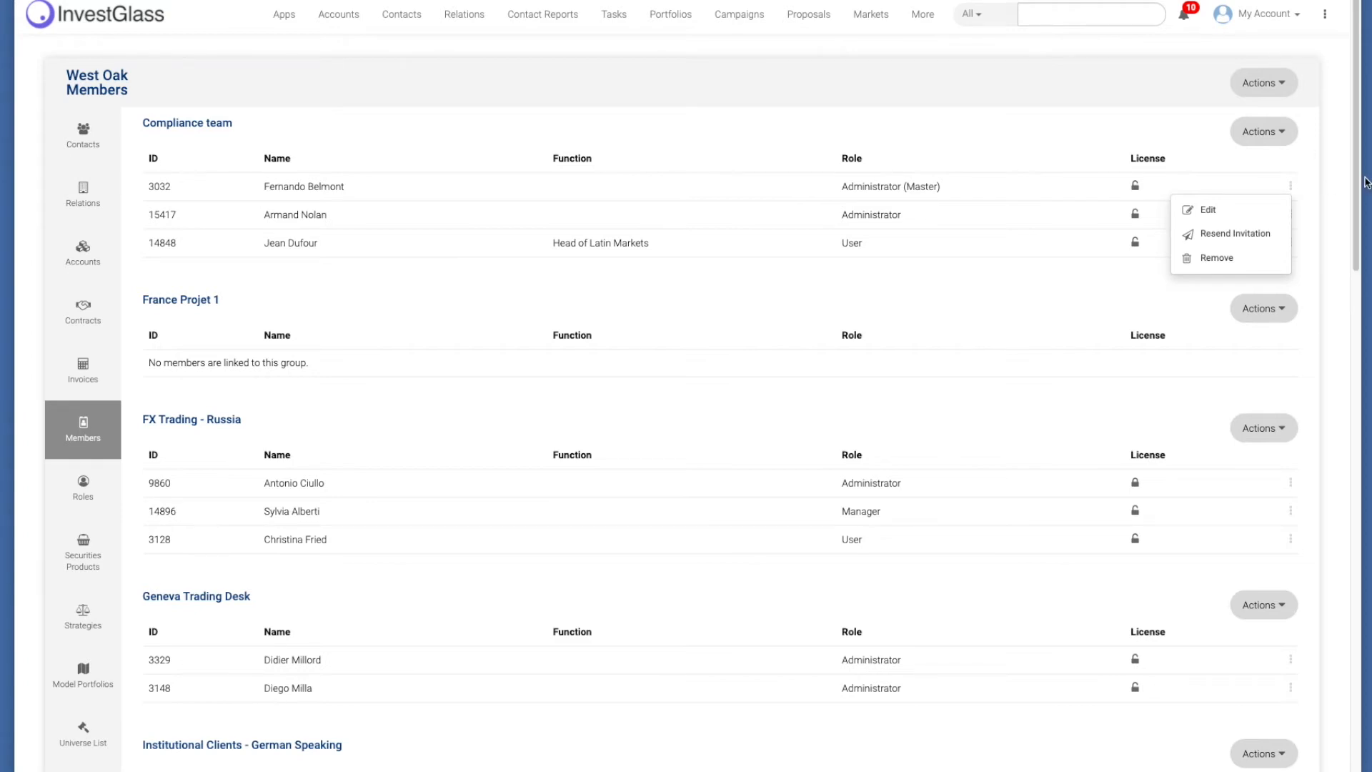
Step: Add the Client and Spain visibility tags to the Compliance team's Administrator (Master) member
left_click(1259, 163)
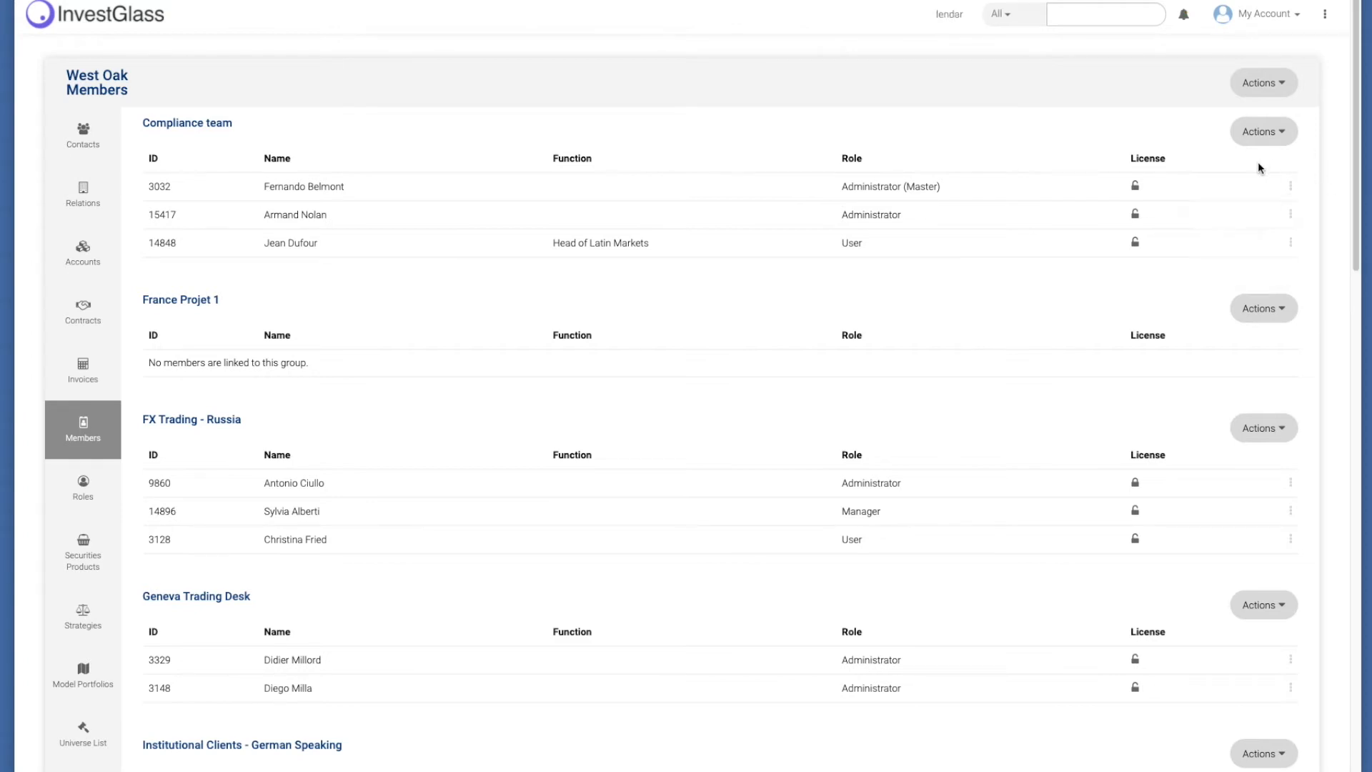
left_click(1291, 188)
left_click(1219, 241)
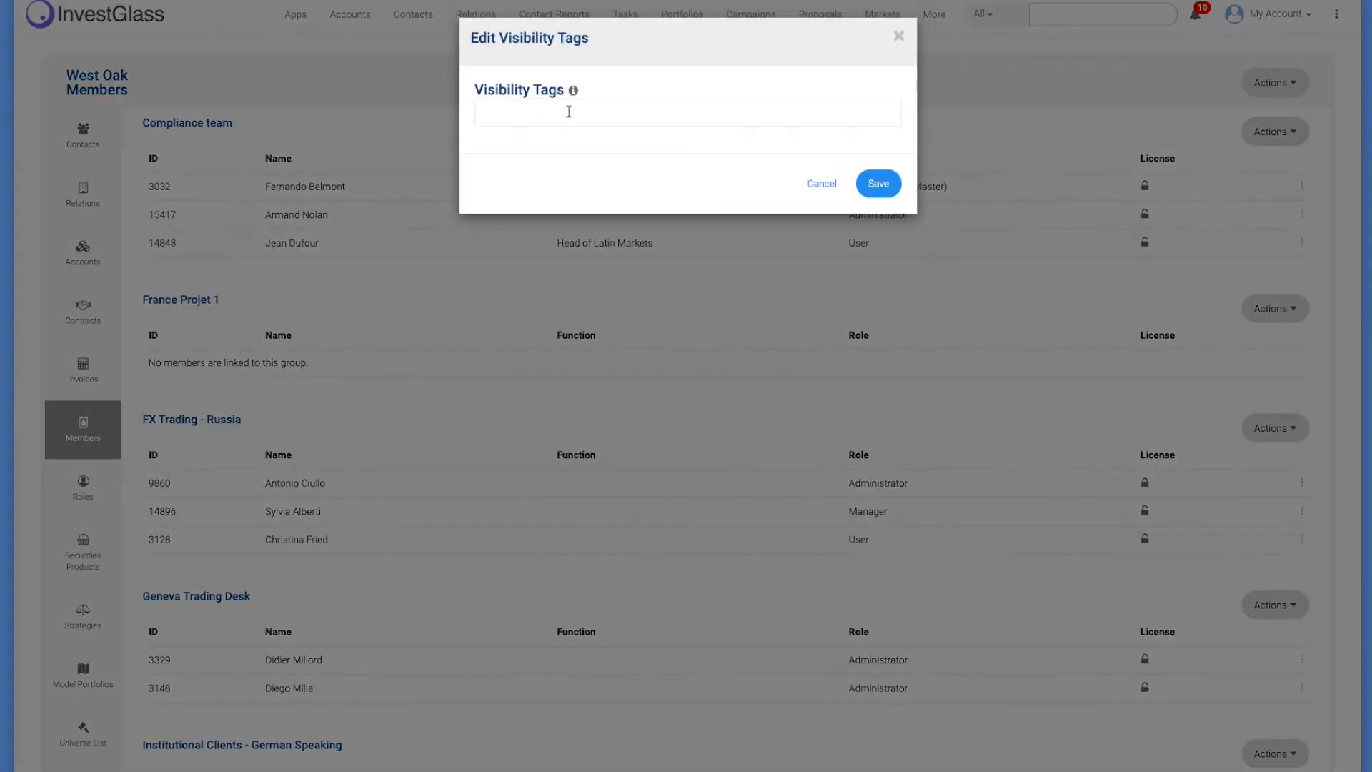
left_click(571, 111)
type("Client")
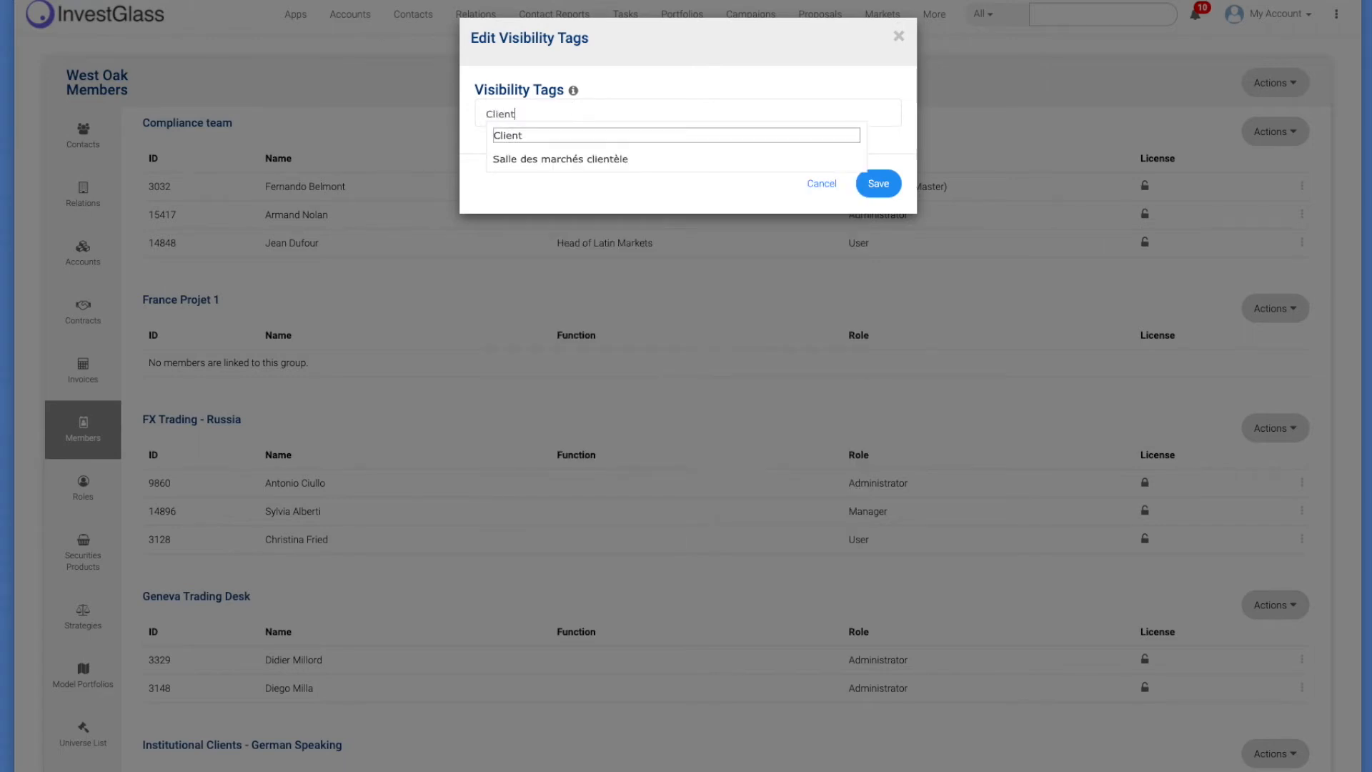
key("Return")
type("spain")
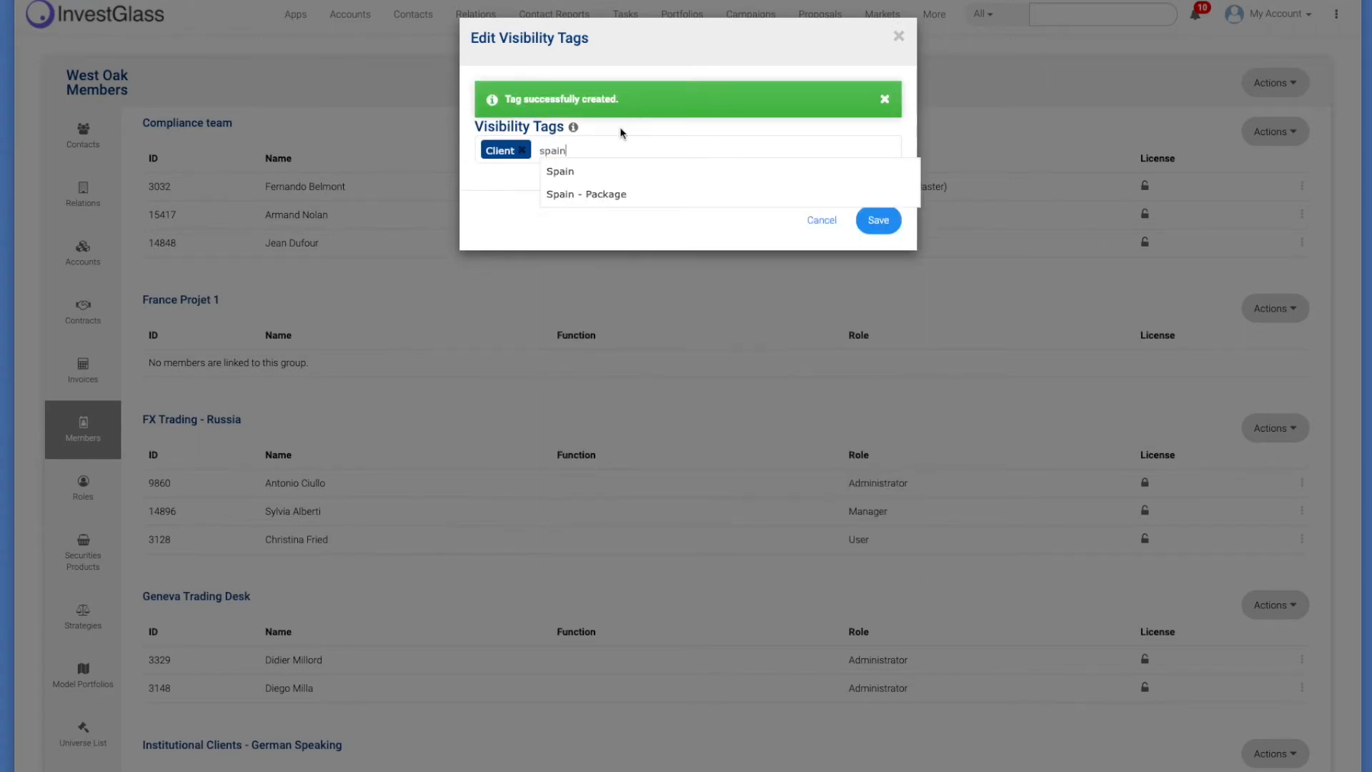
key("Return")
left_click(490, 230)
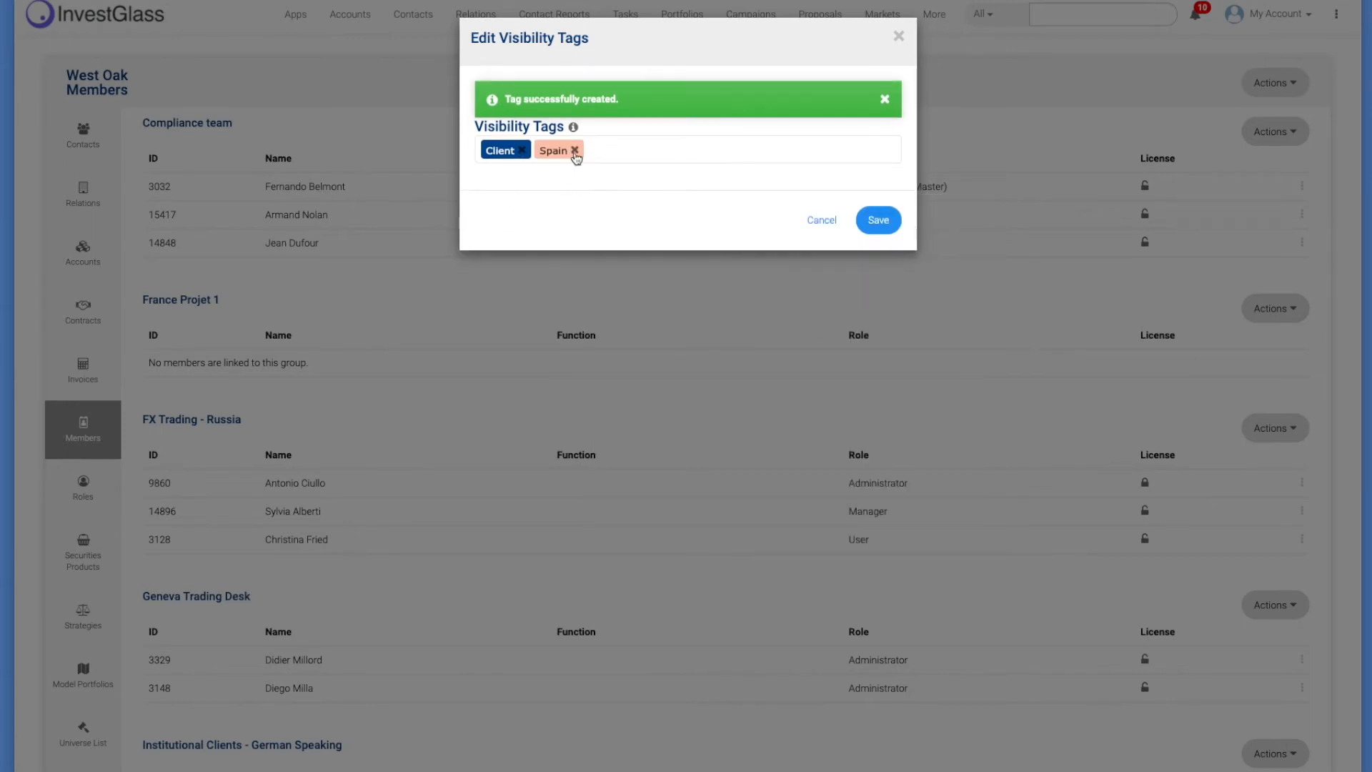
Step: Replace the member's Spain visibility tag with France and save the tags
left_click(575, 151)
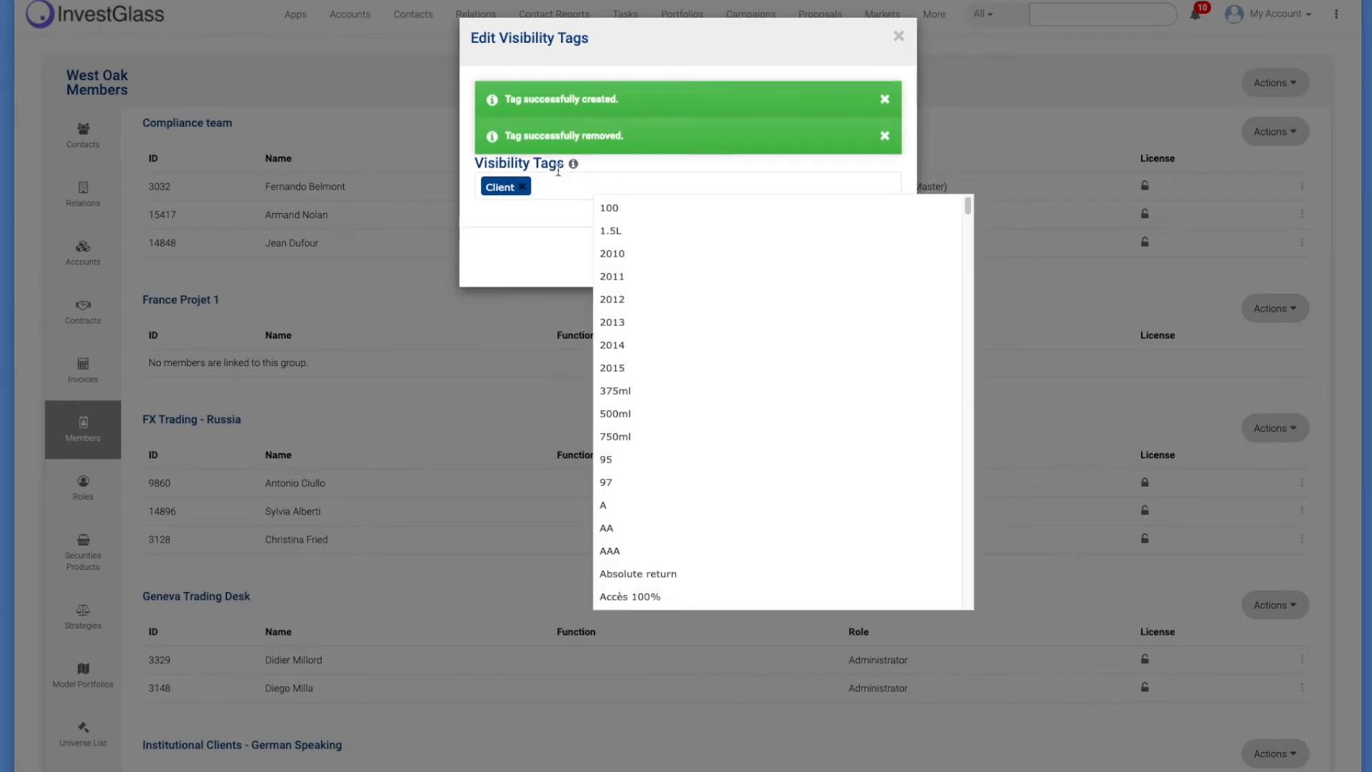
type("fran")
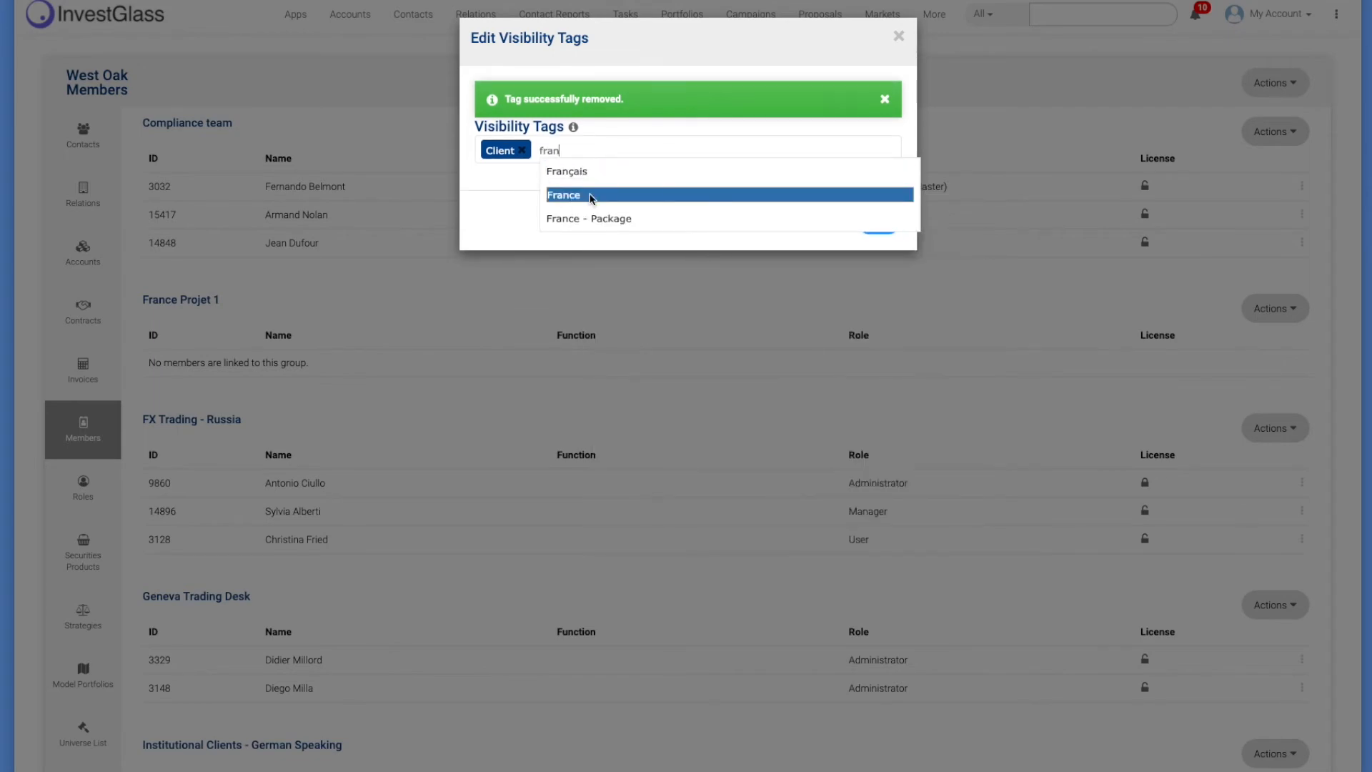
left_click(703, 192)
left_click(551, 243)
left_click(874, 259)
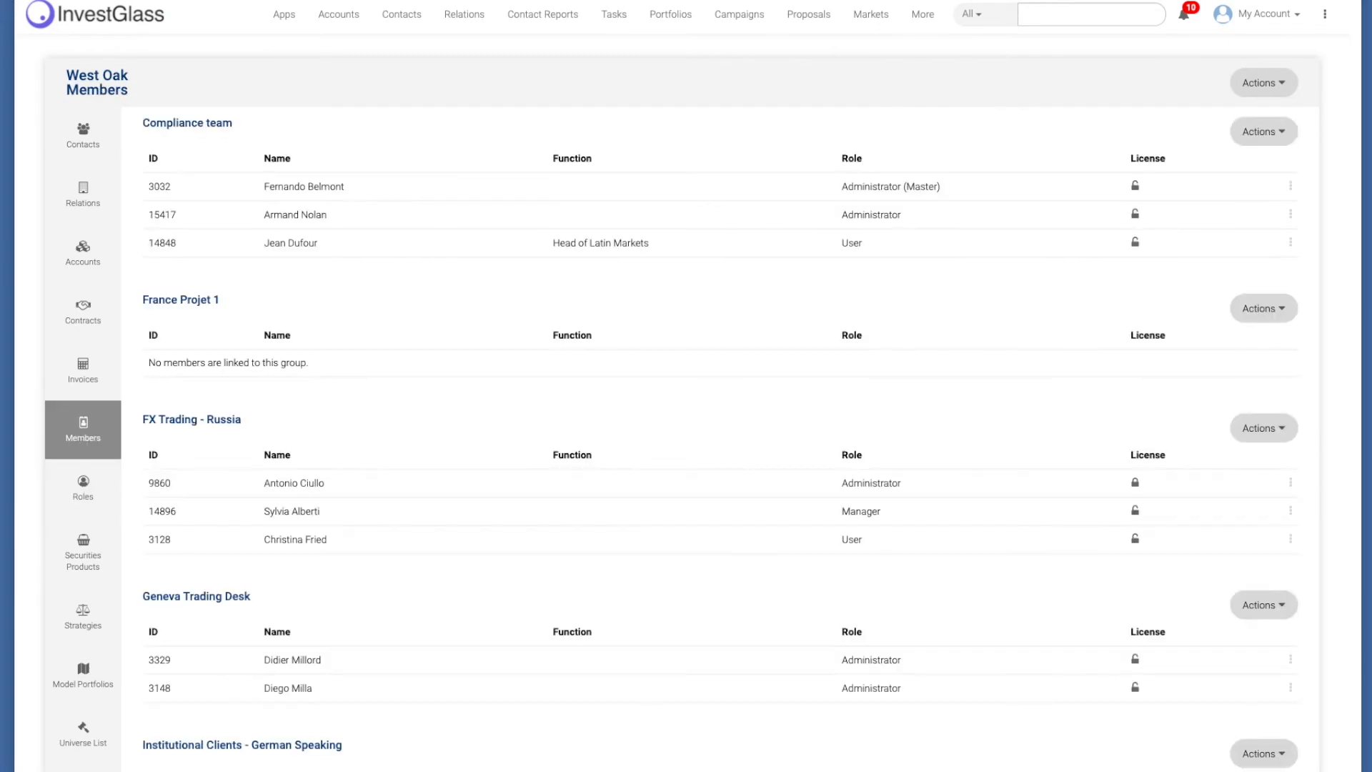
Step: Reopen the same member's visibility tags, add Spain, remove France and save the change
left_click(1291, 187)
left_click(1243, 238)
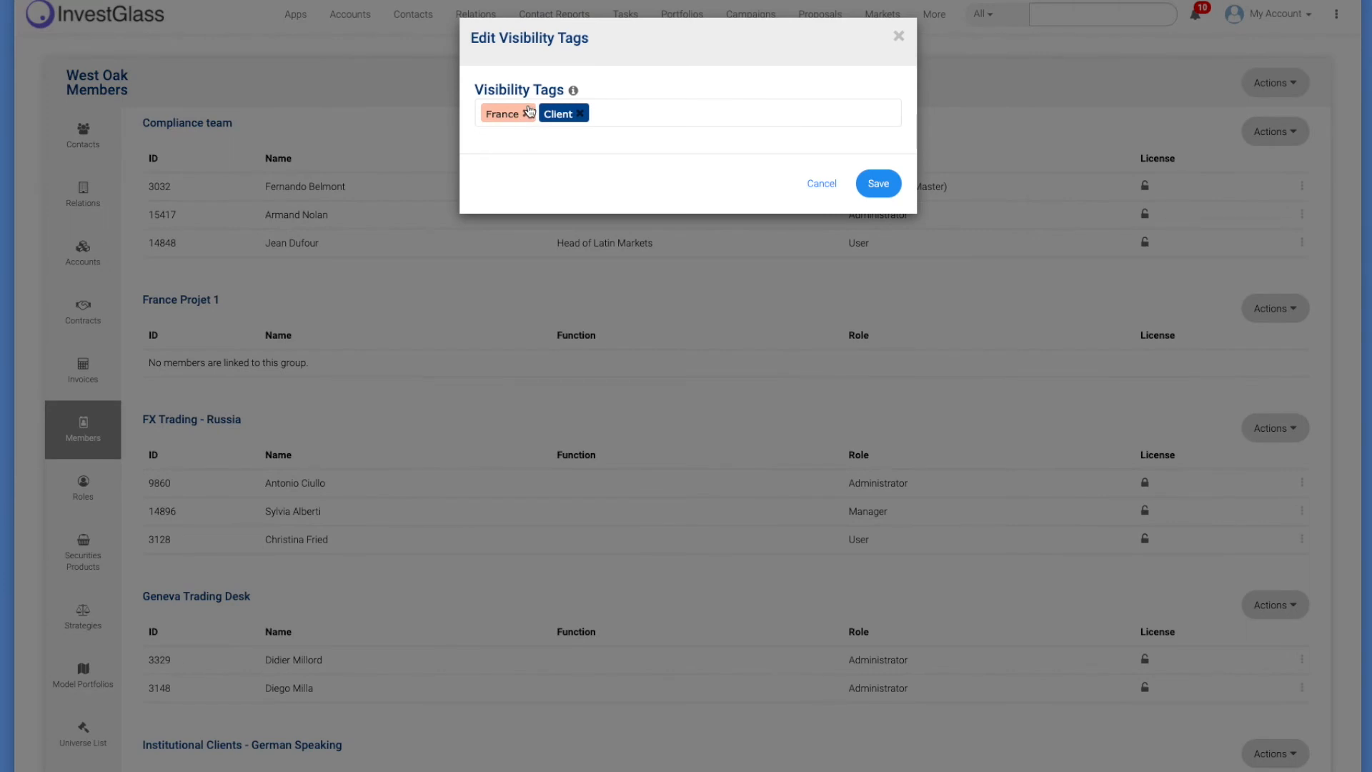
left_click(638, 116)
type("spain")
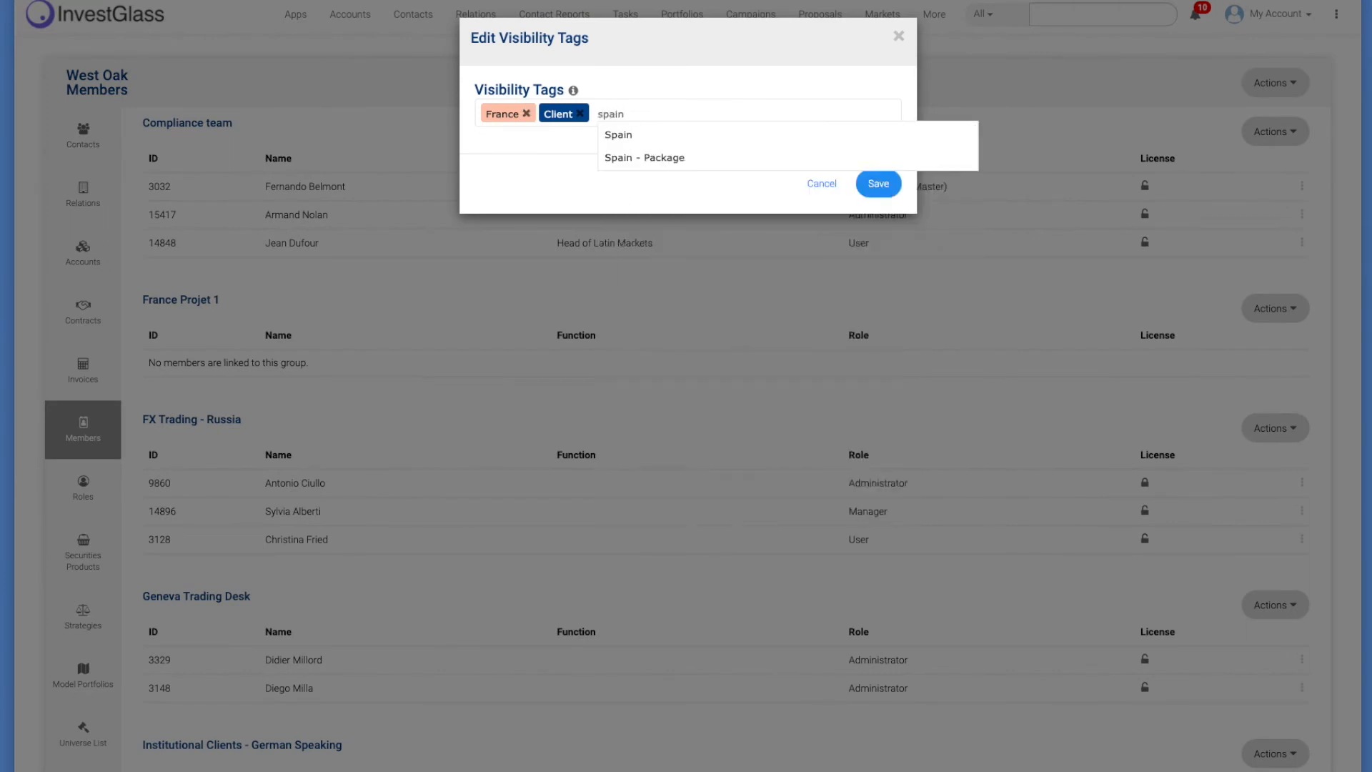
key("Return")
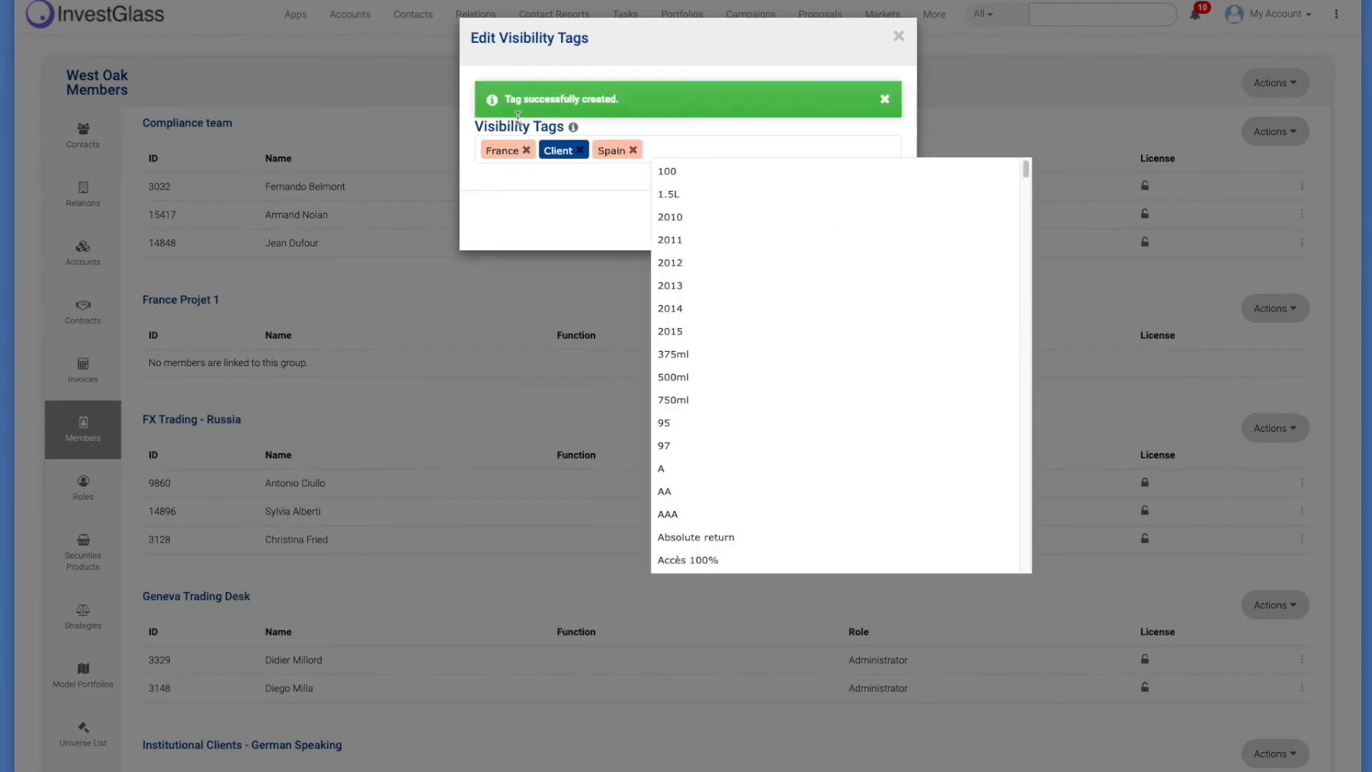
left_click(526, 150)
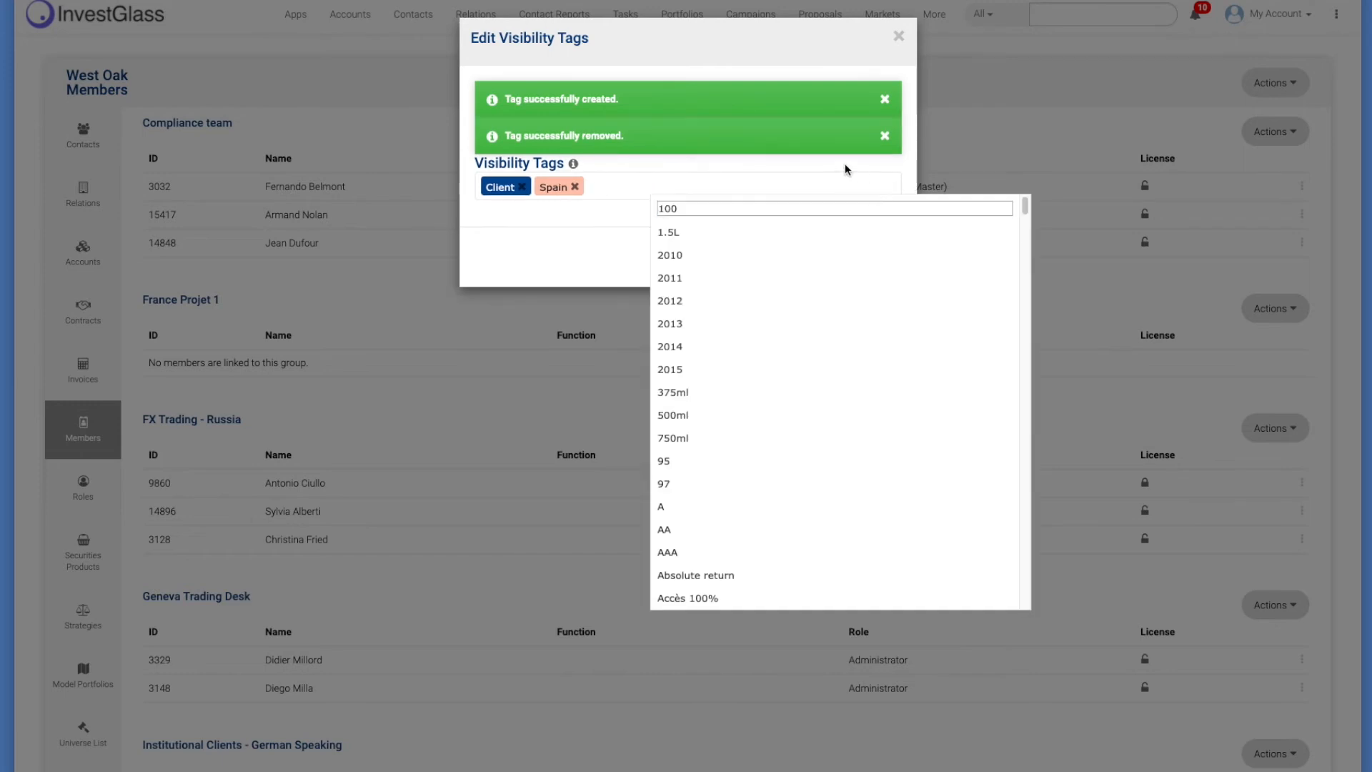
left_click(878, 256)
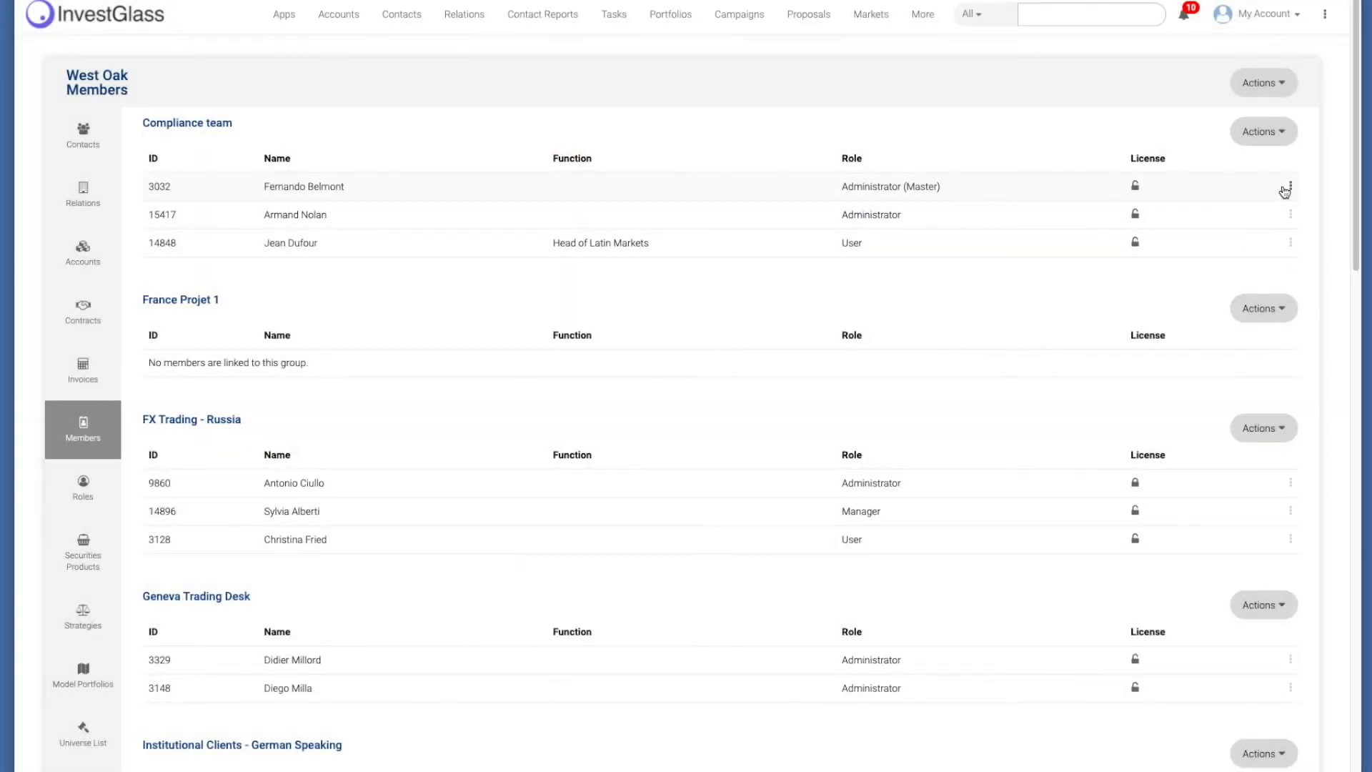
Step: Edit the Administrator (Master) member and set a travel request starting 2021-11-19 and ending 2021-11-26
left_click(1285, 189)
left_click(1222, 209)
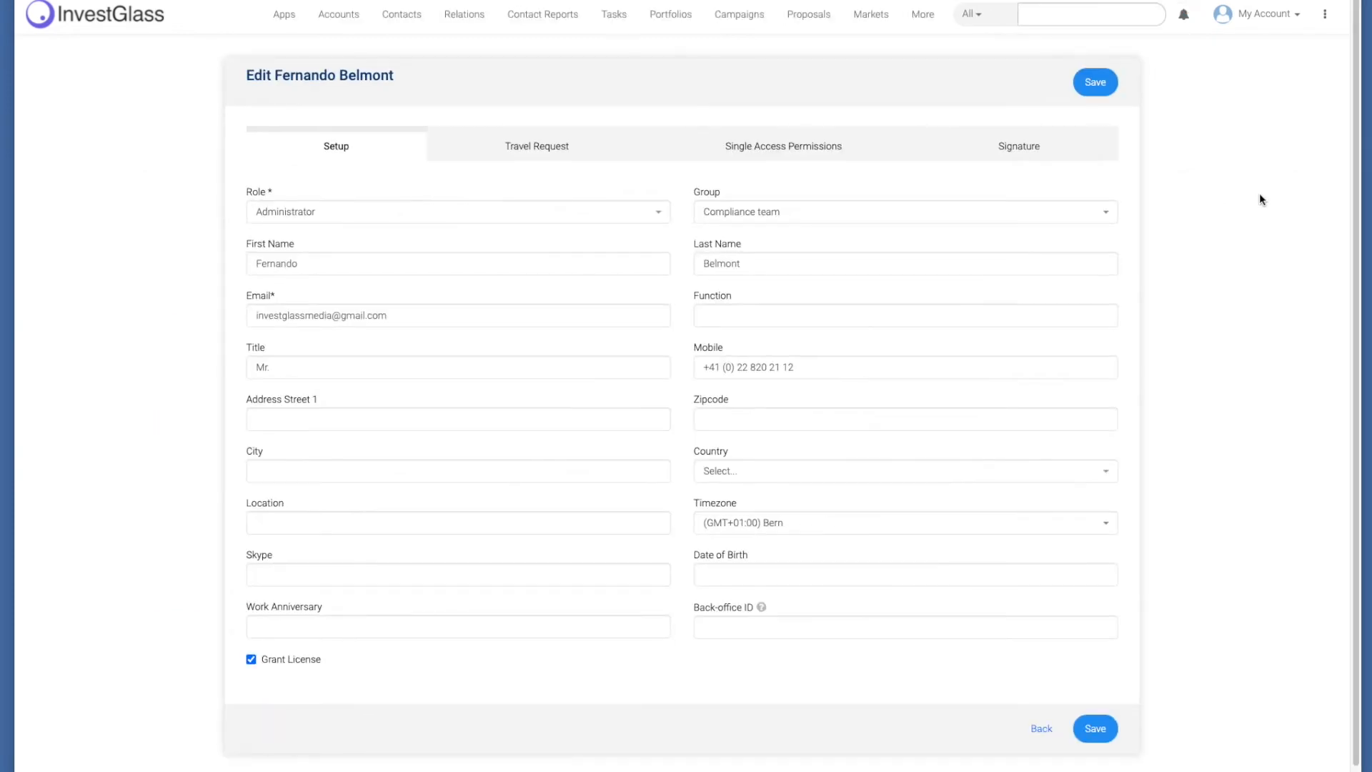
left_click(737, 145)
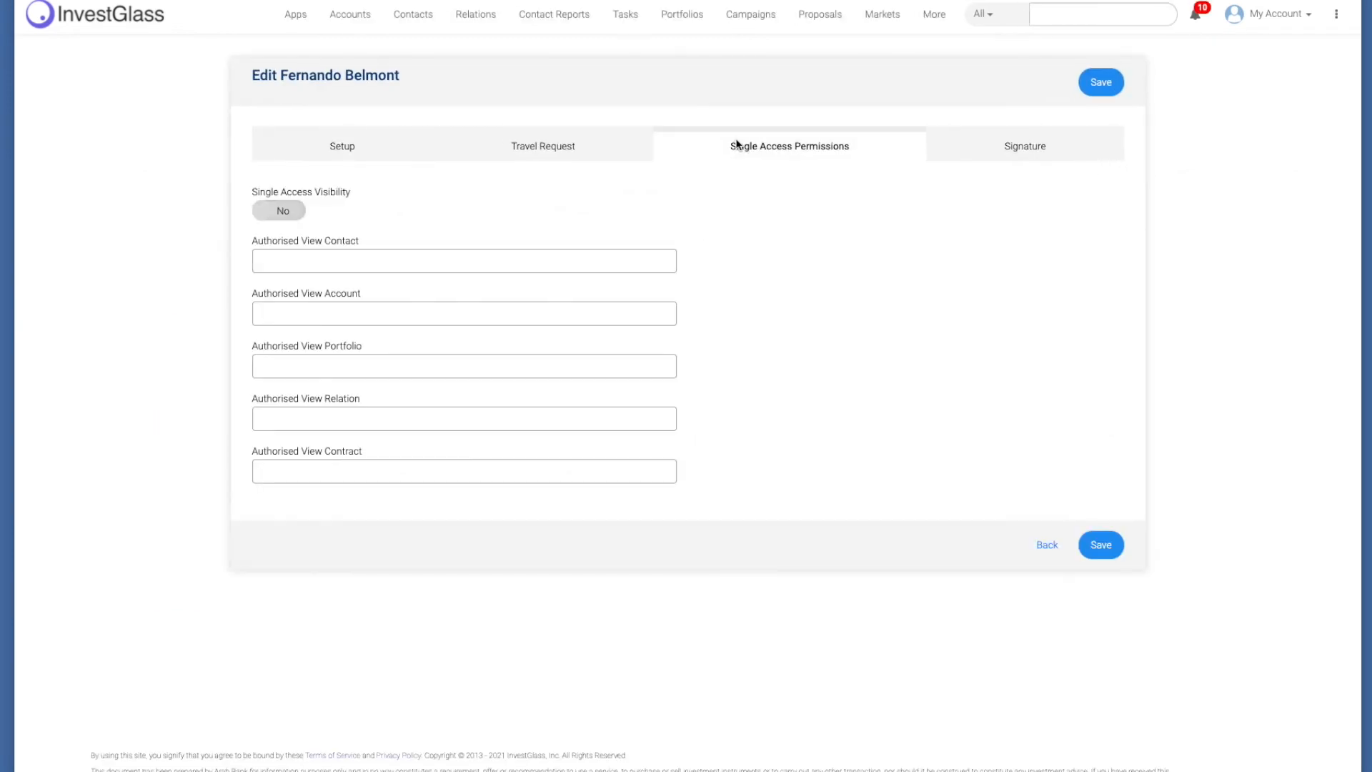
left_click(604, 144)
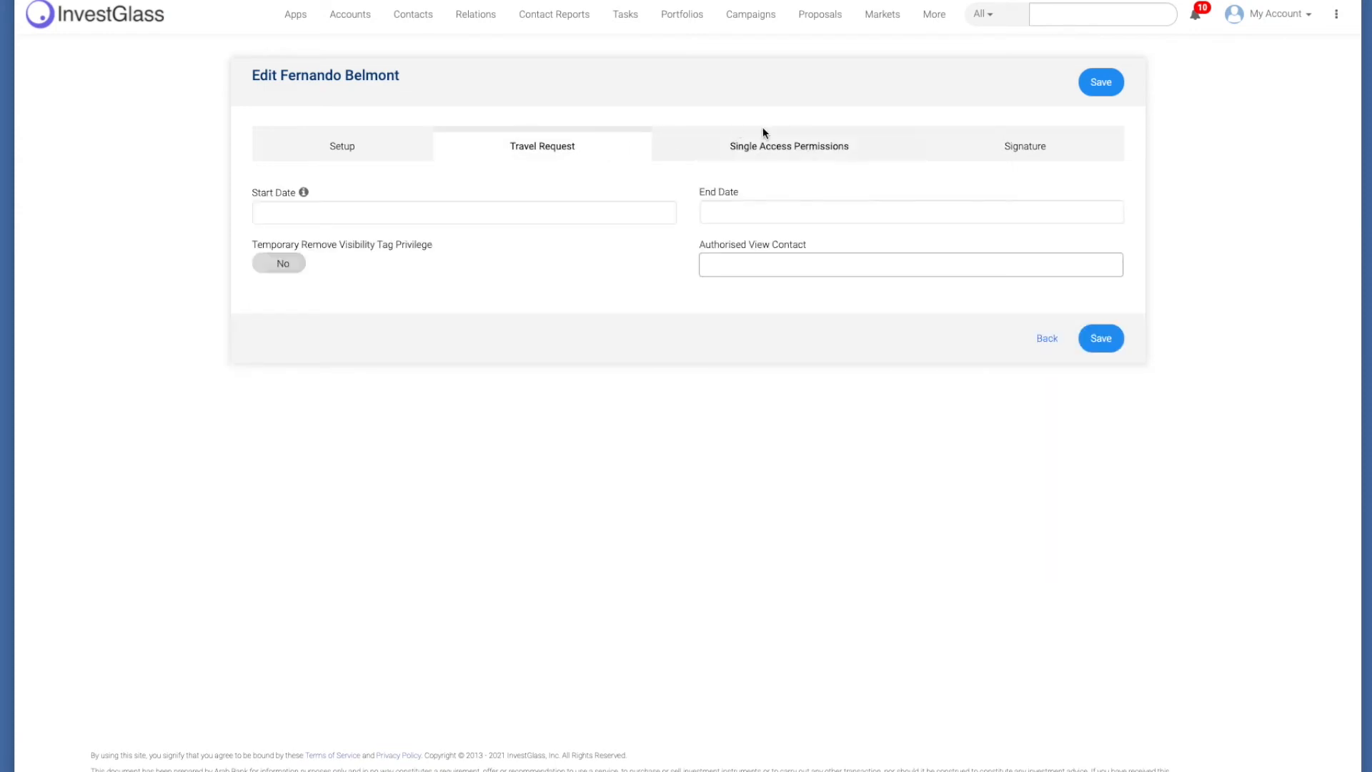
left_click(599, 224)
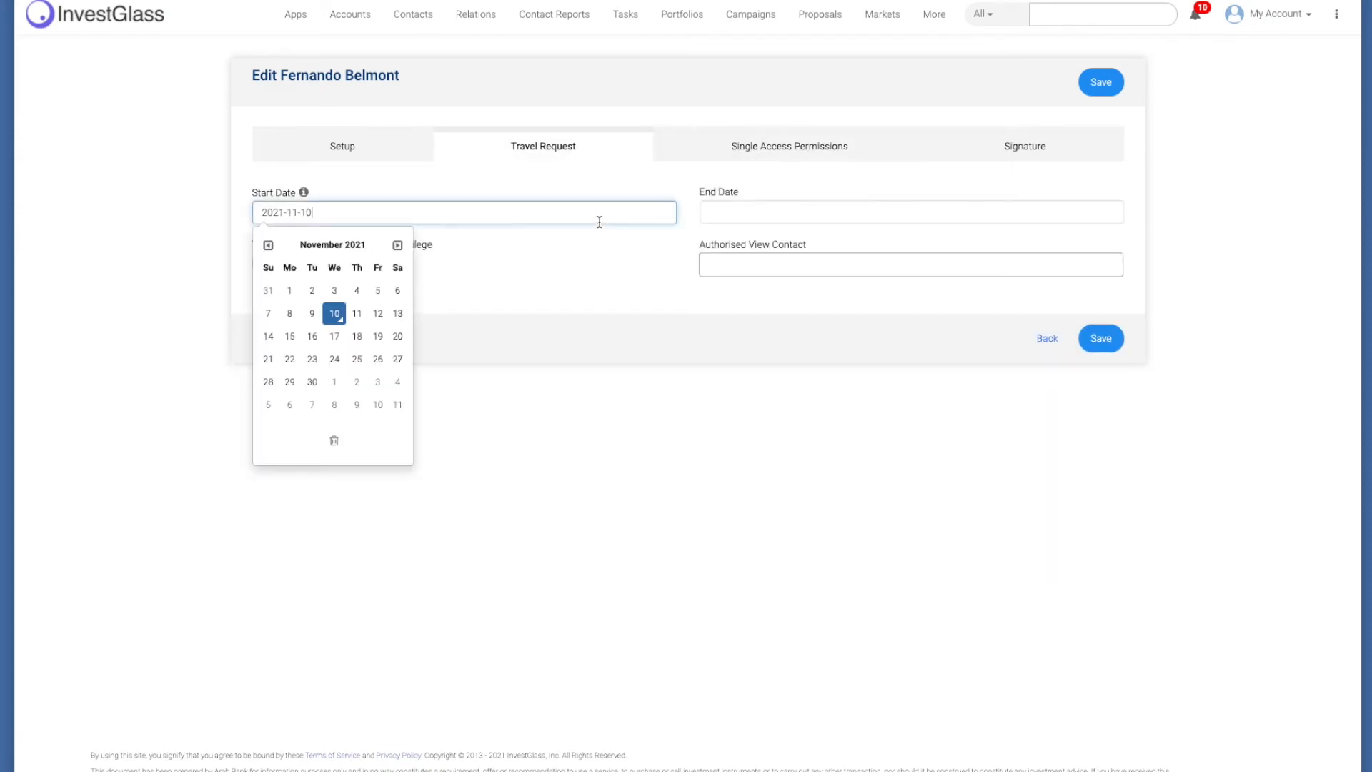
left_click(375, 338)
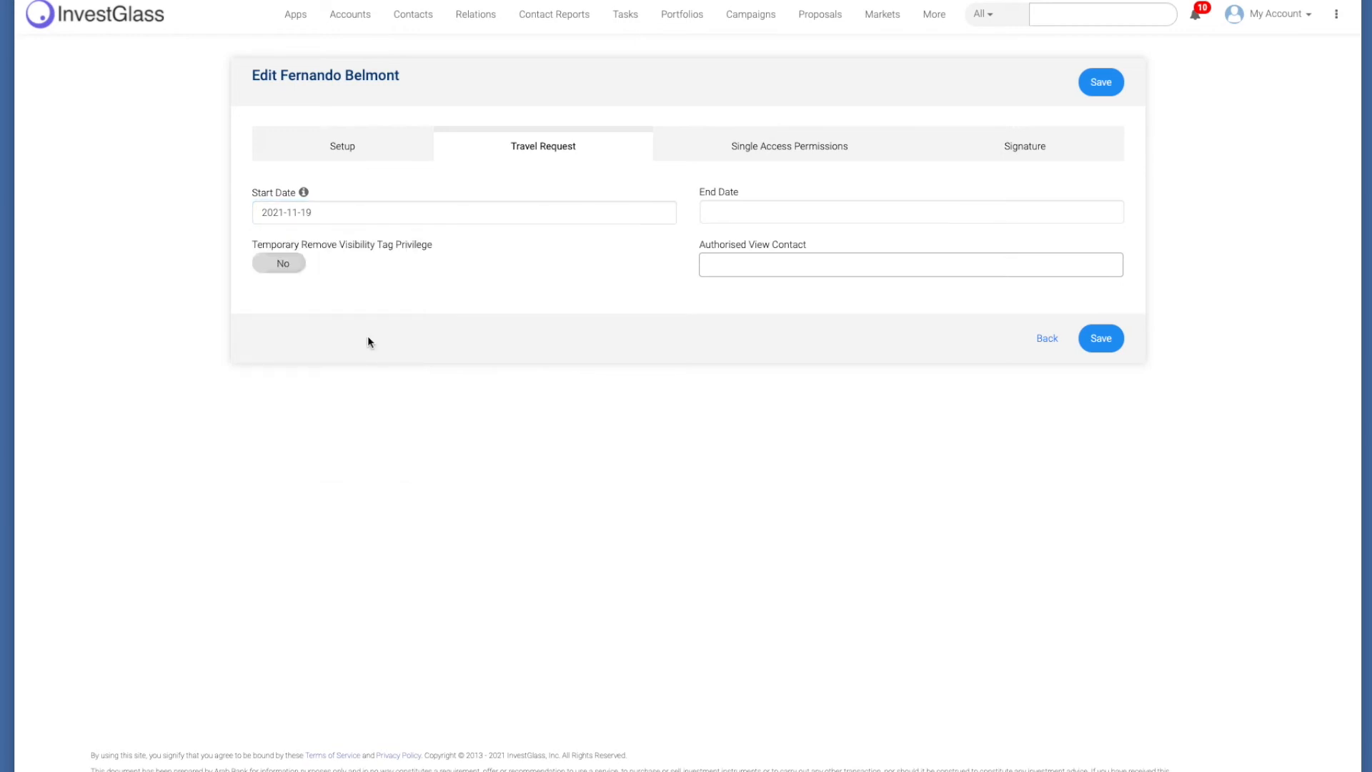
left_click(929, 217)
left_click(832, 364)
Step: Find the contact by first name and add it as the travel request's authorised view contact
left_click(922, 272)
type("laure")
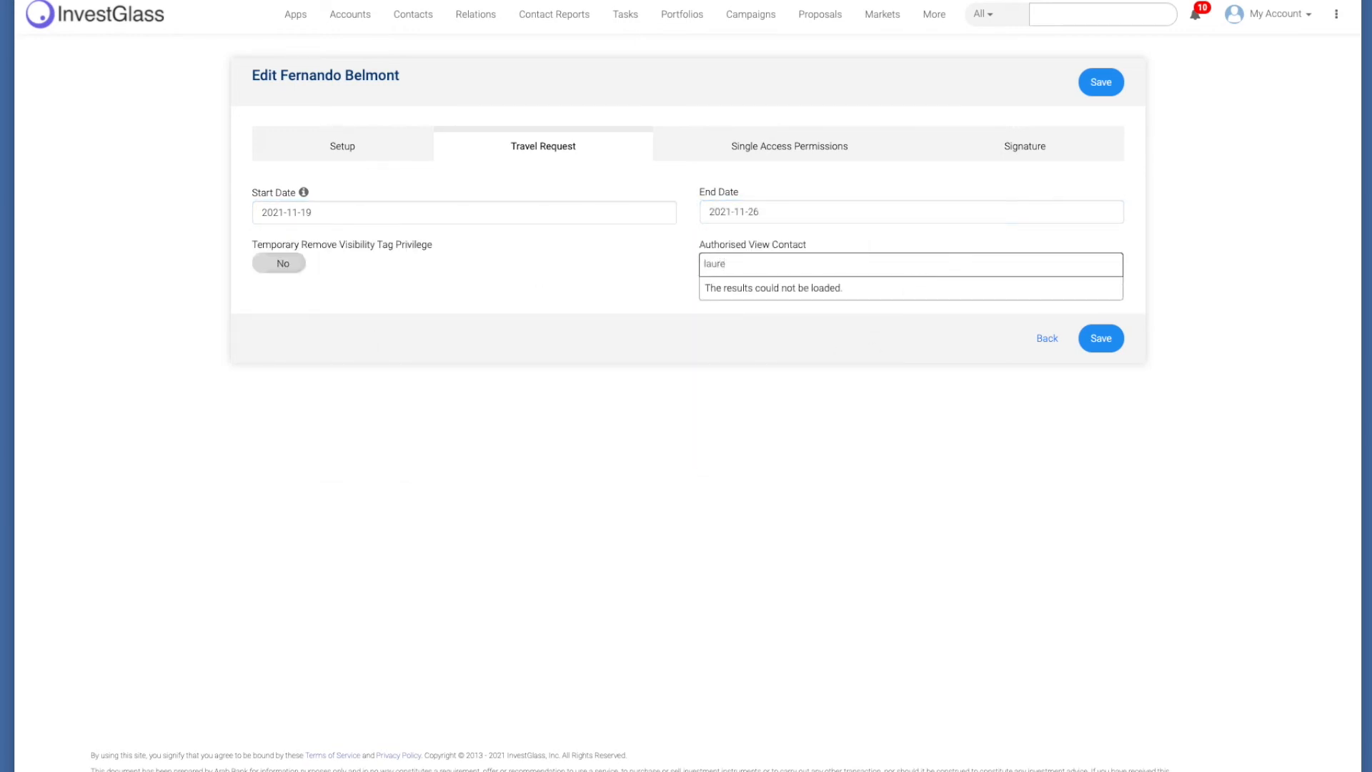
left_click(912, 294)
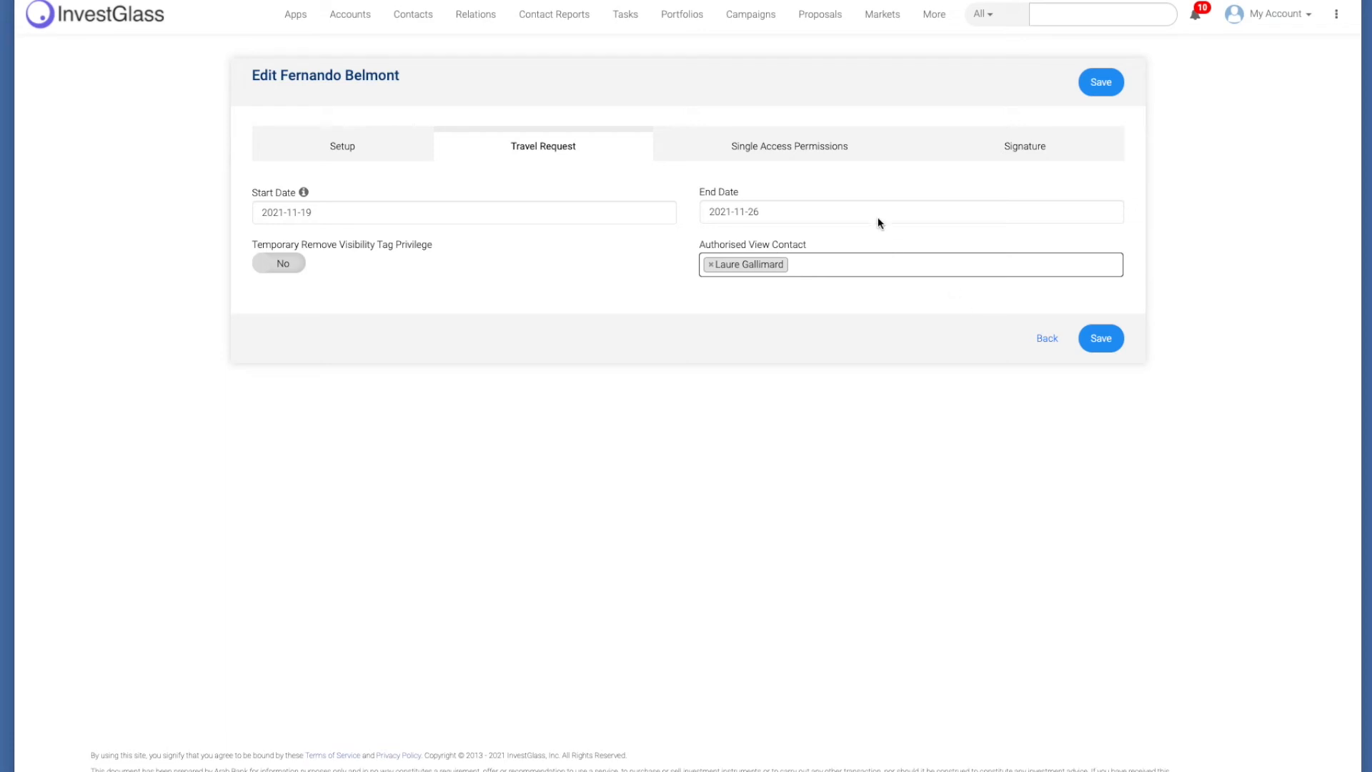
Step: In the member's single access permissions, search the authorised view contacts for "uk" and add the first matching contact
left_click(882, 134)
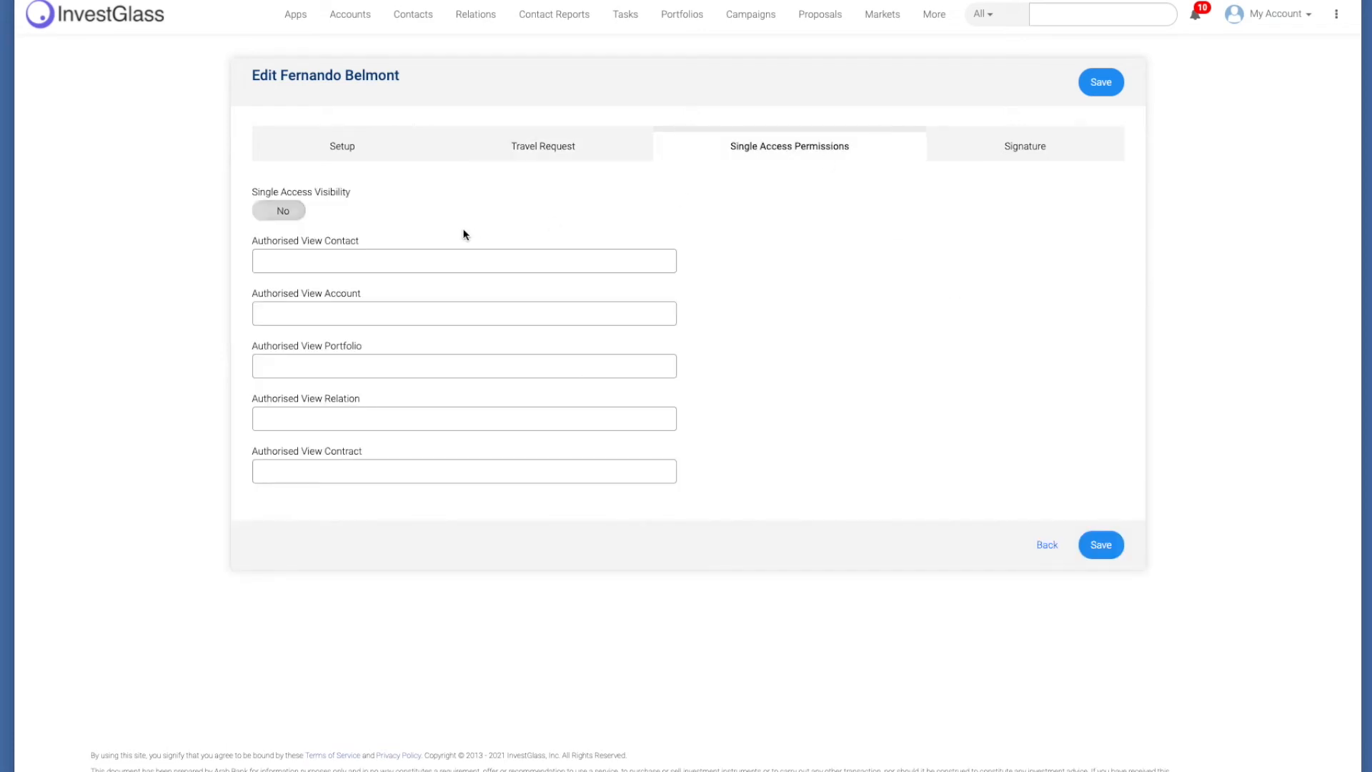
left_click(276, 261)
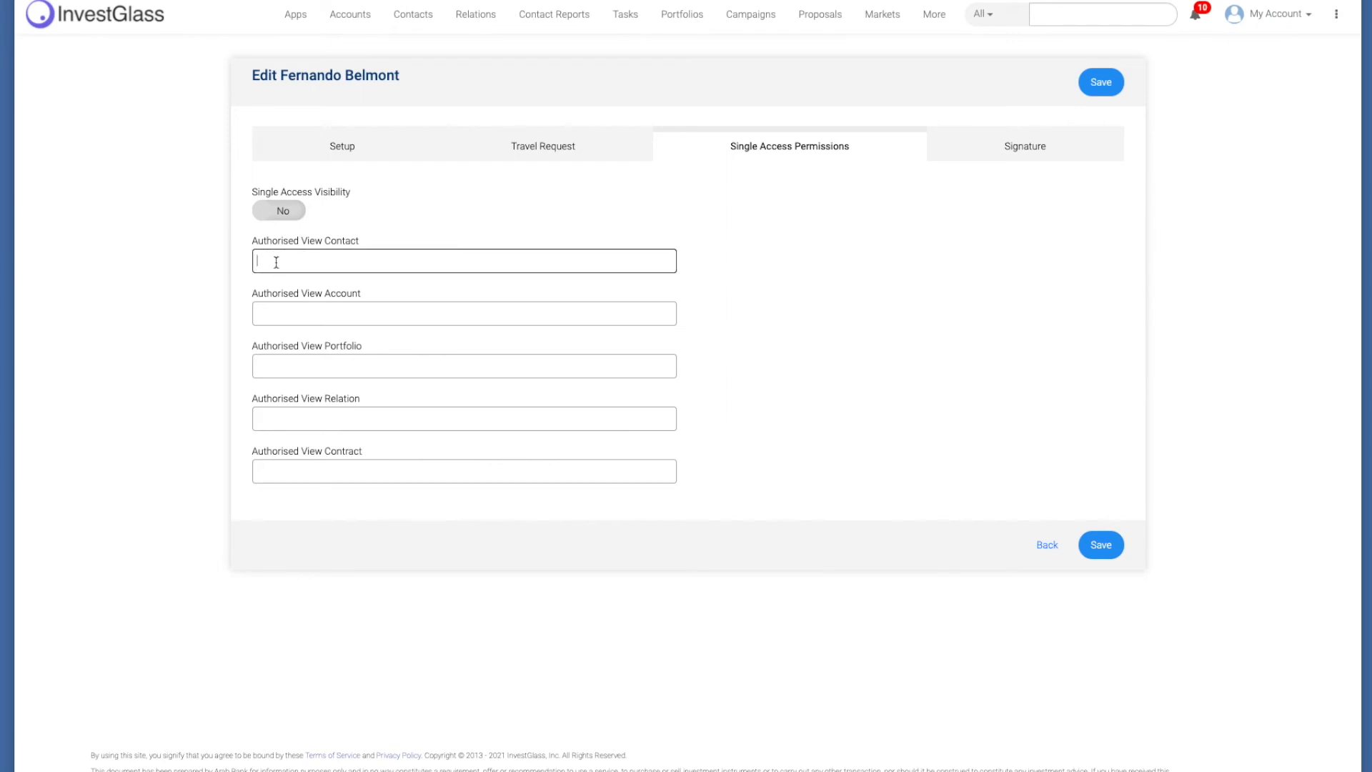
type("uk")
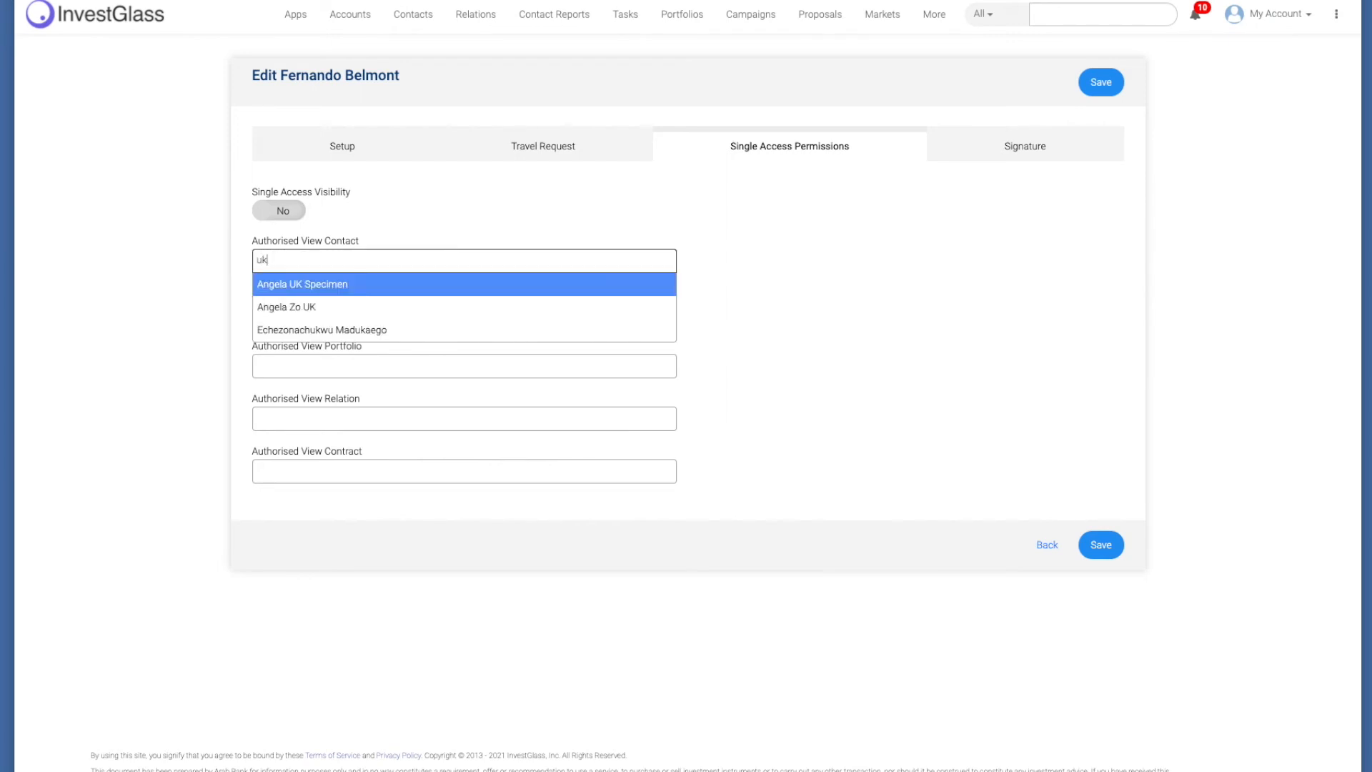
key("Return")
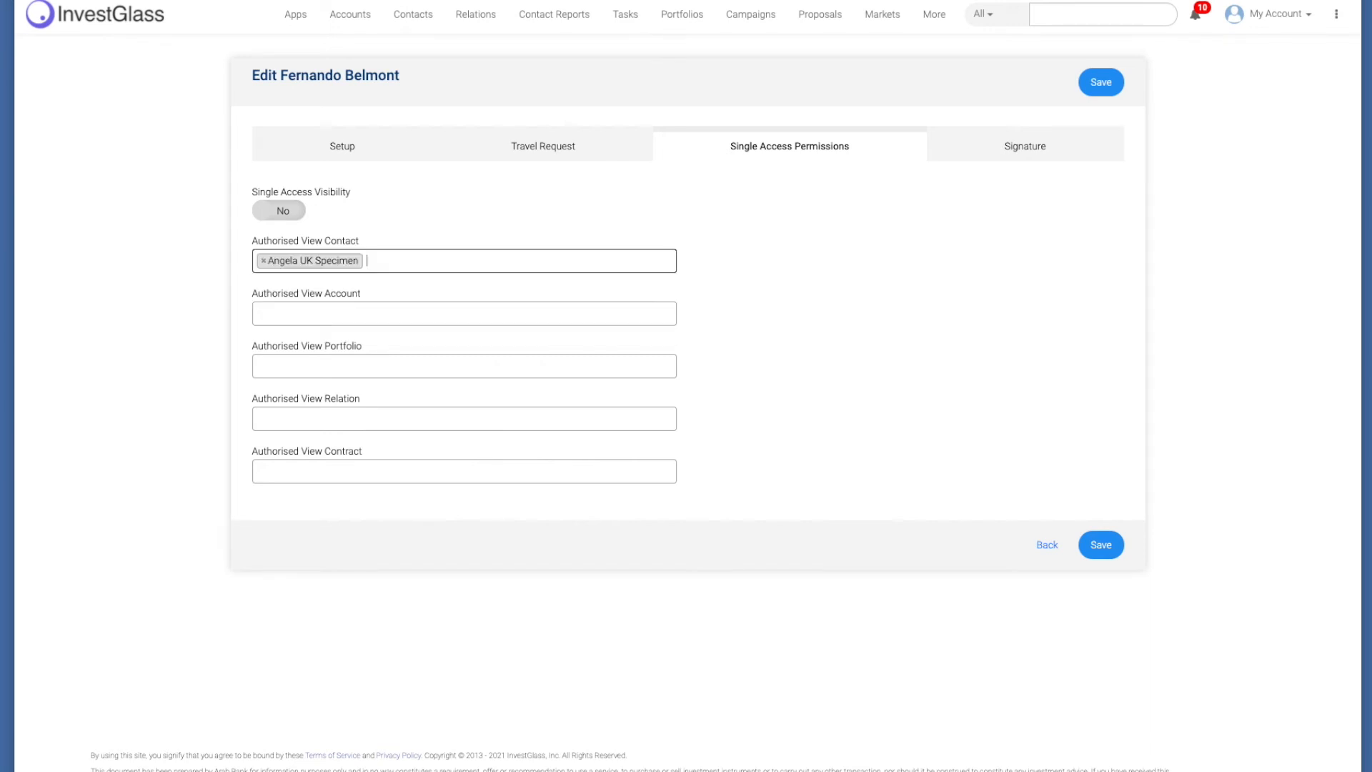
Step: Try to find an authorised view portfolio by searching for 12 and for 2, and leave the field empty
left_click(401, 370)
type("12")
key("BackSpace")
key("BackSpace")
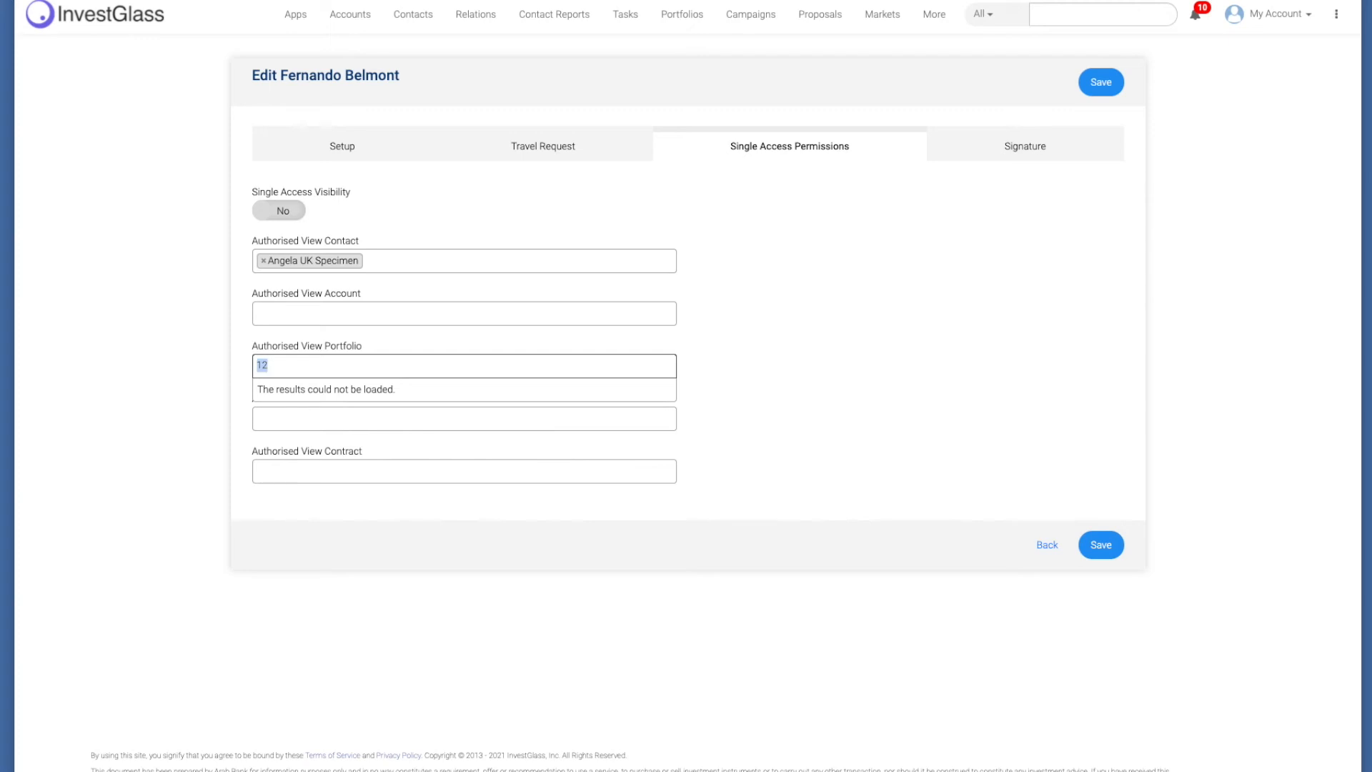
type("2")
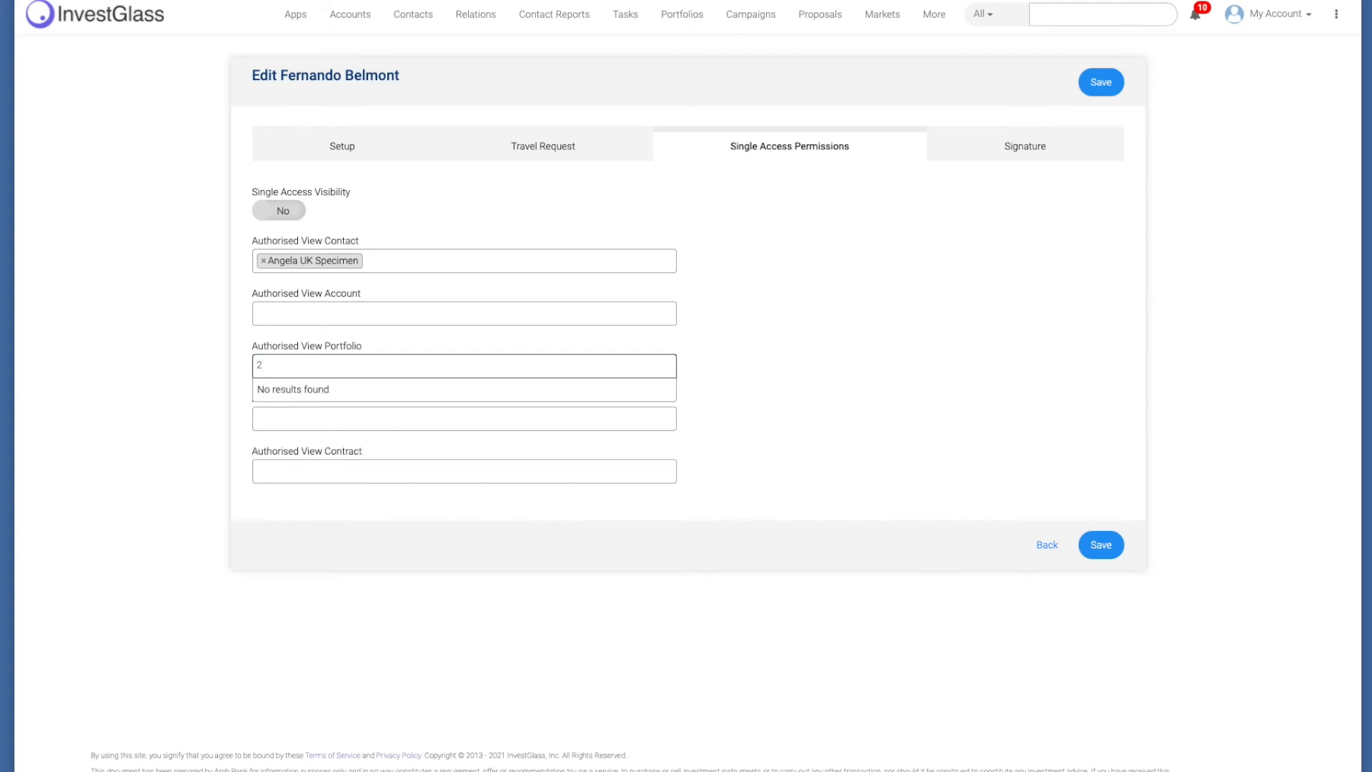
key("BackSpace")
left_click(948, 425)
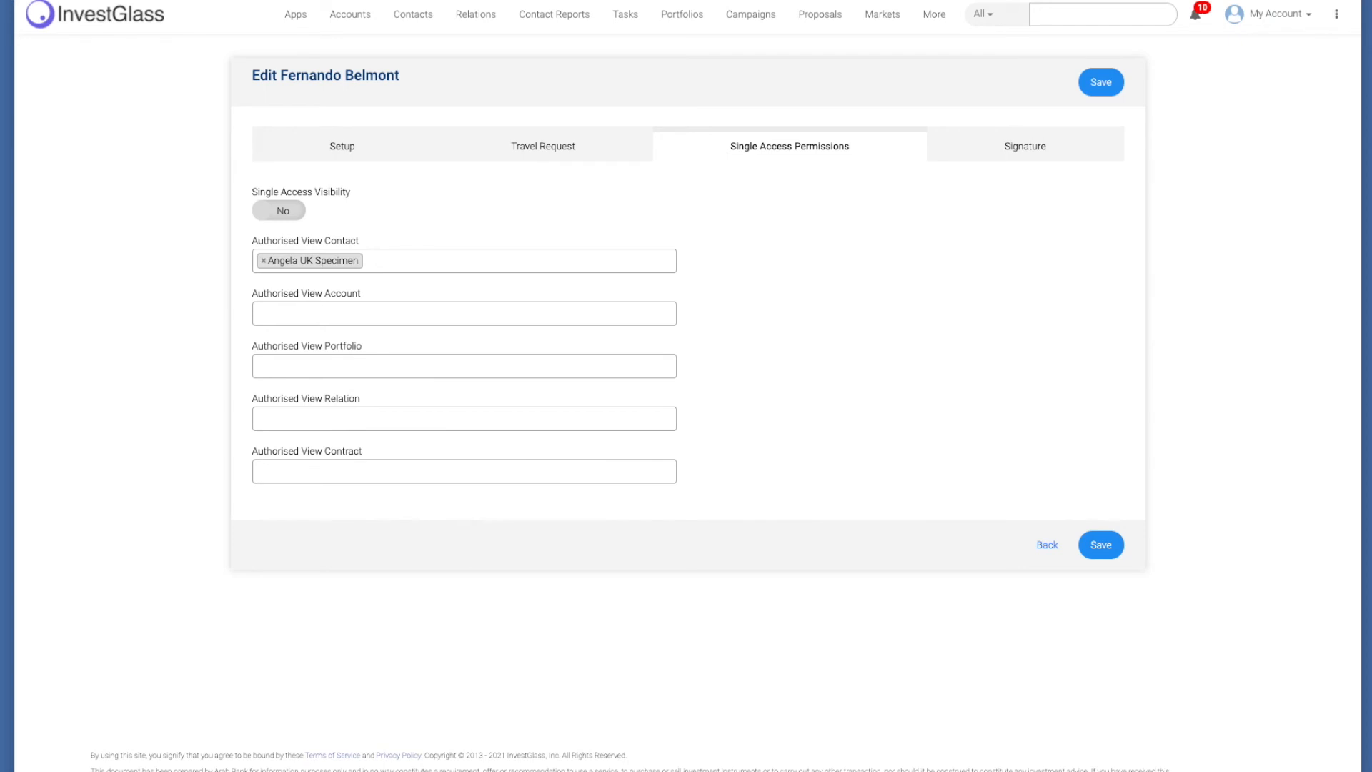
Step: Review the organization-wide sharing defaults and the Roles list, and return to the member's single access permissions
left_click(436, 0)
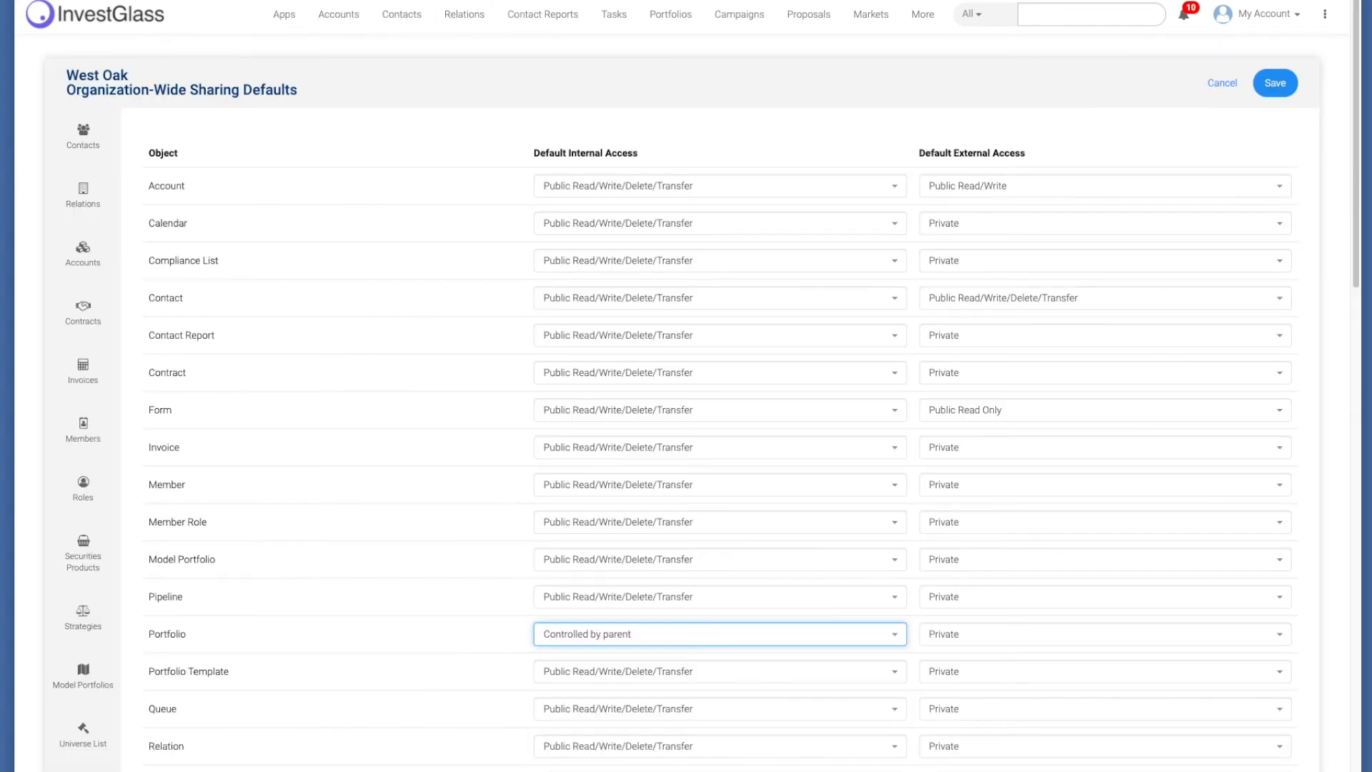
left_click(861, 0)
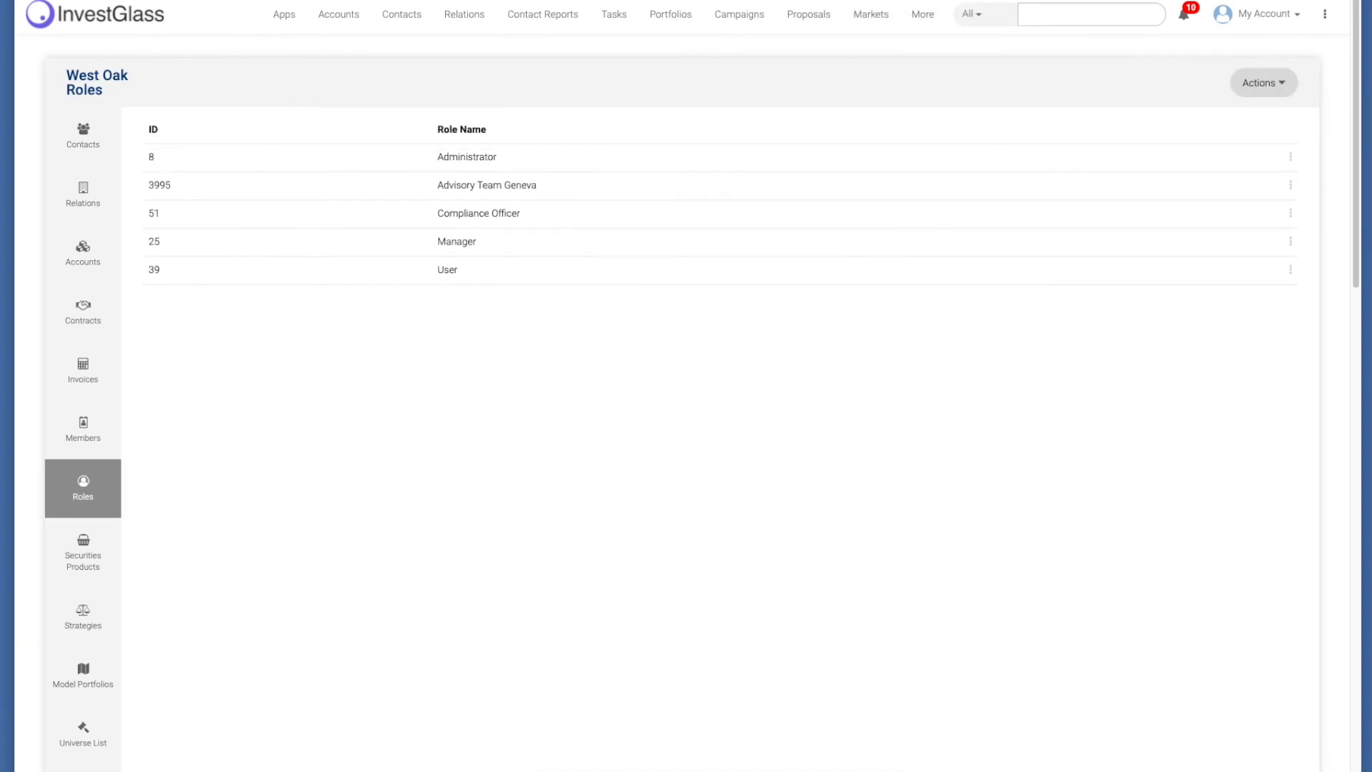
left_click(143, 0)
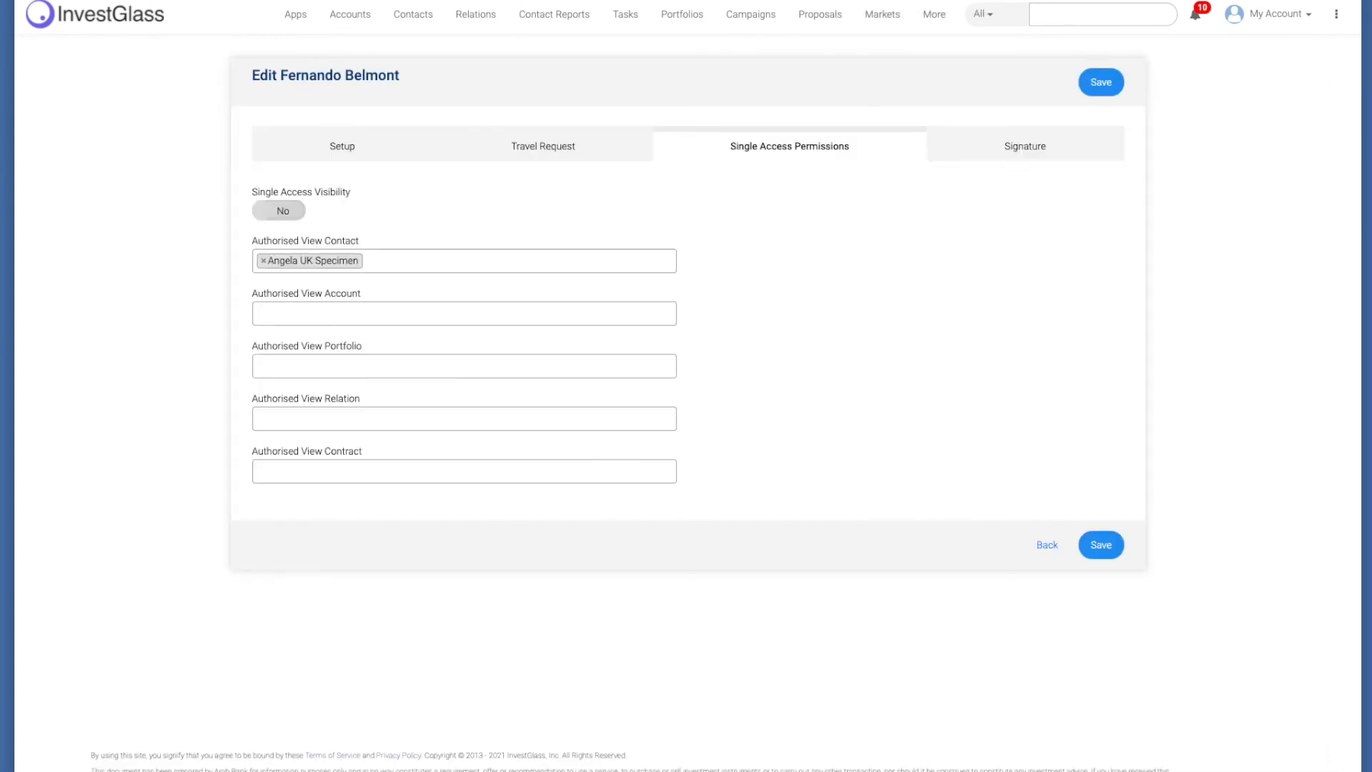
Step: Open the company's custom fields and look through the contacts custom fields and the available actions
left_click(286, 0)
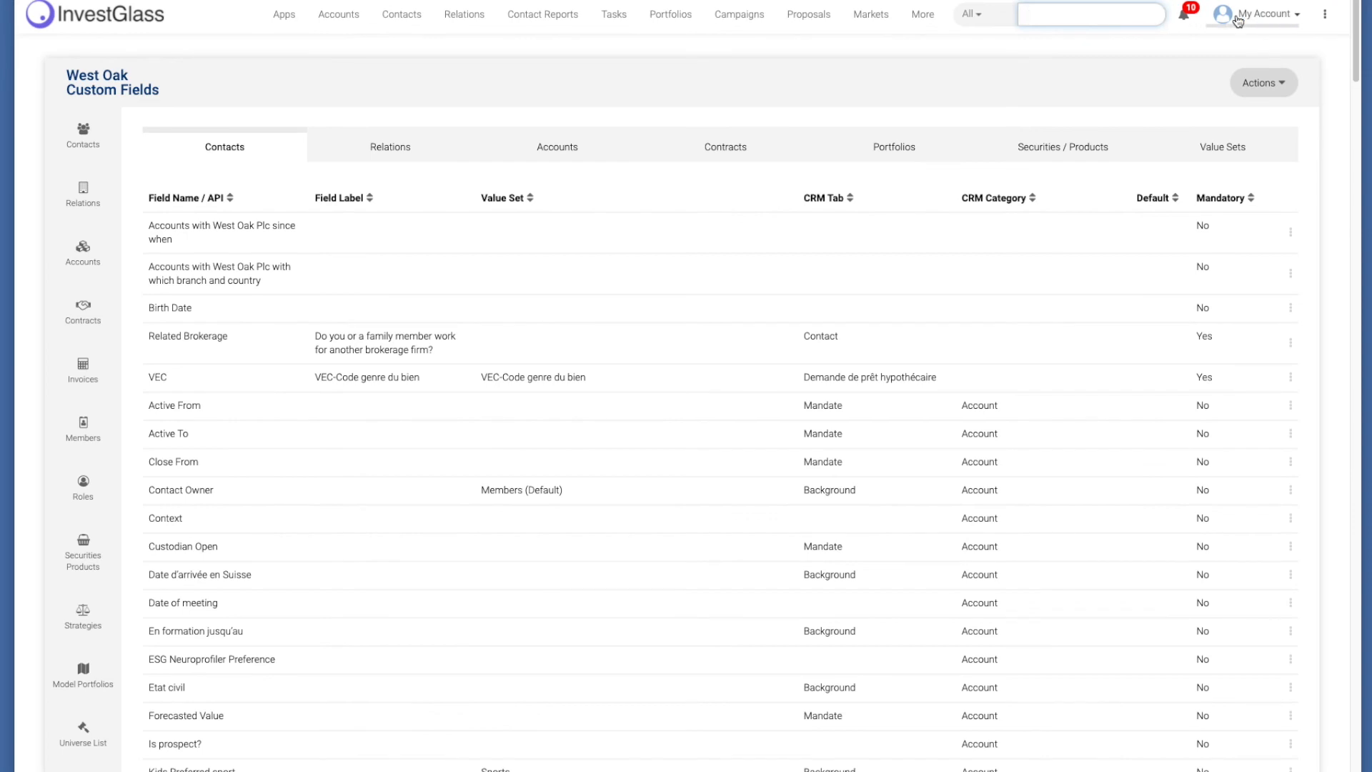
left_click(1262, 84)
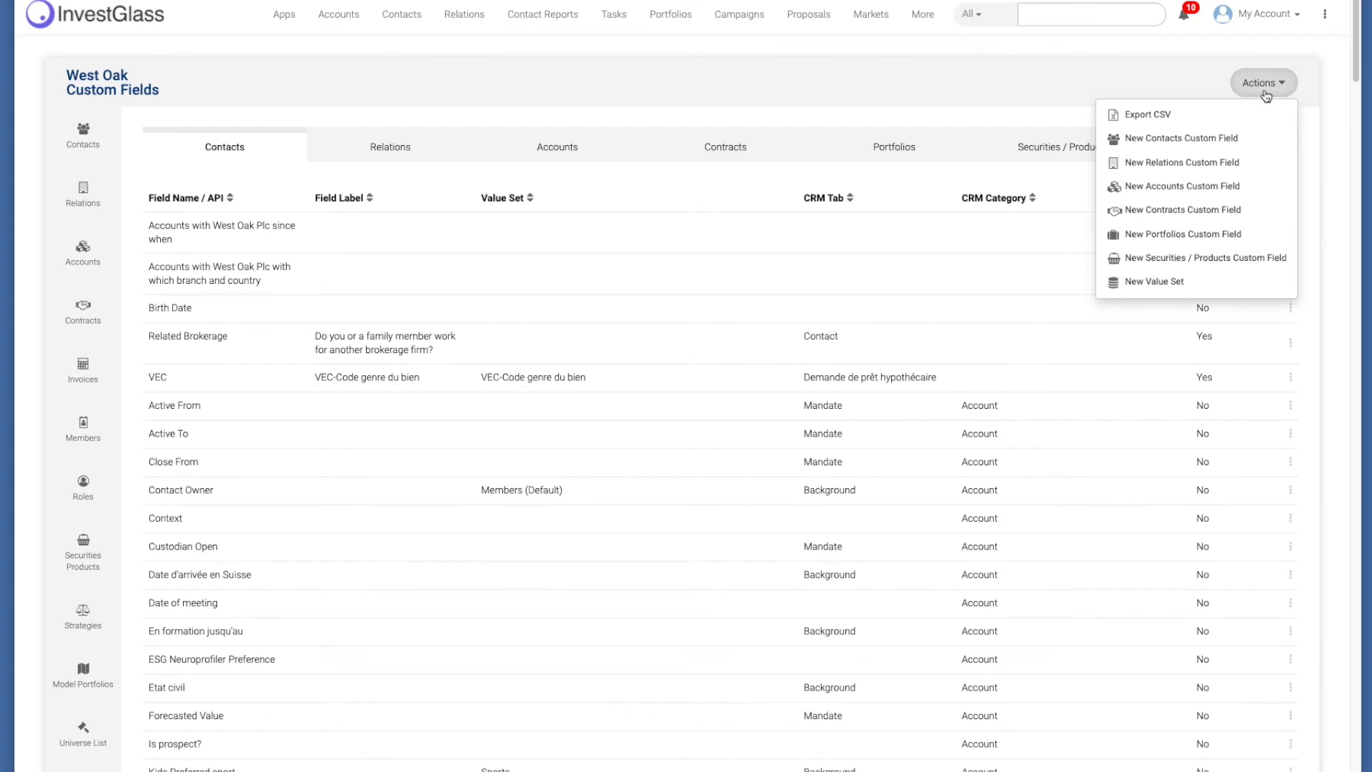
left_click(1280, 16)
scroll(549, 337, "down", 20)
scroll(111, 366, "up", 20)
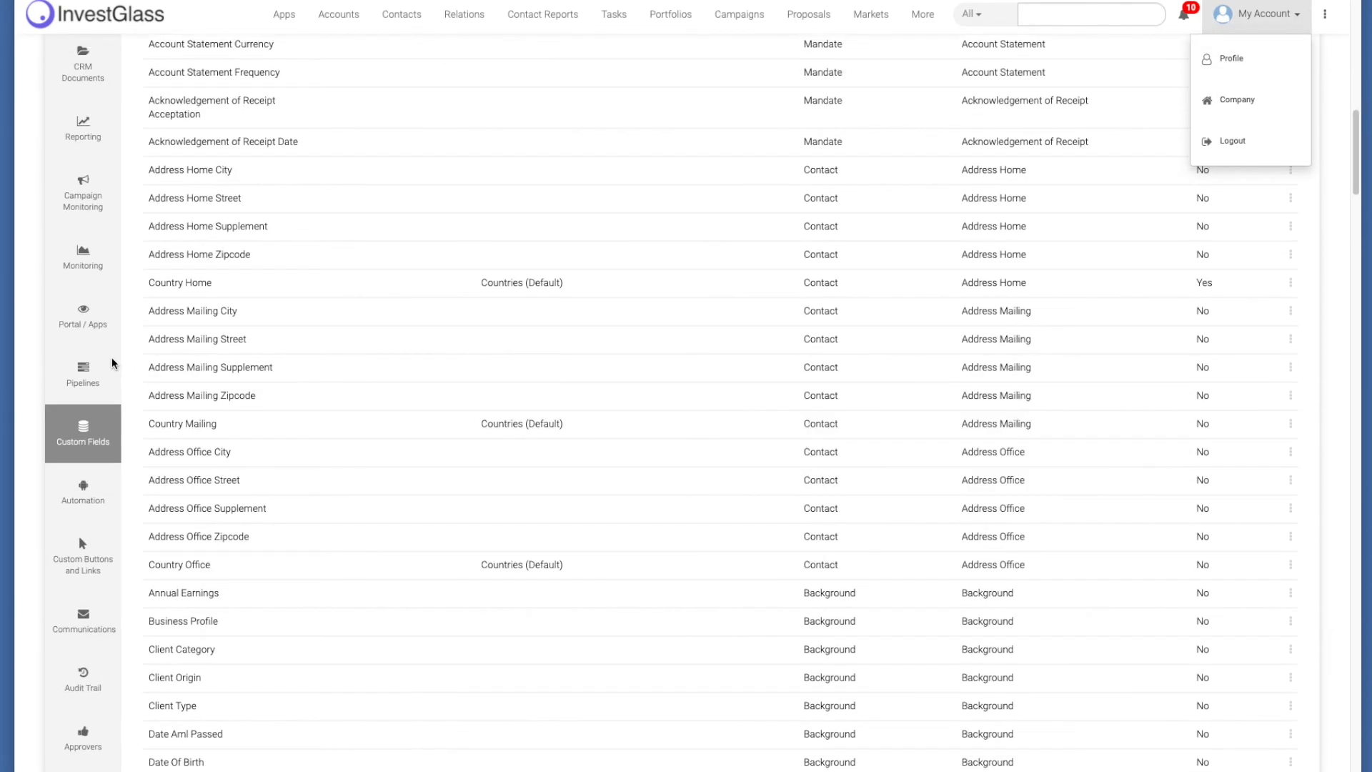
scroll(83, 429, "up", 15)
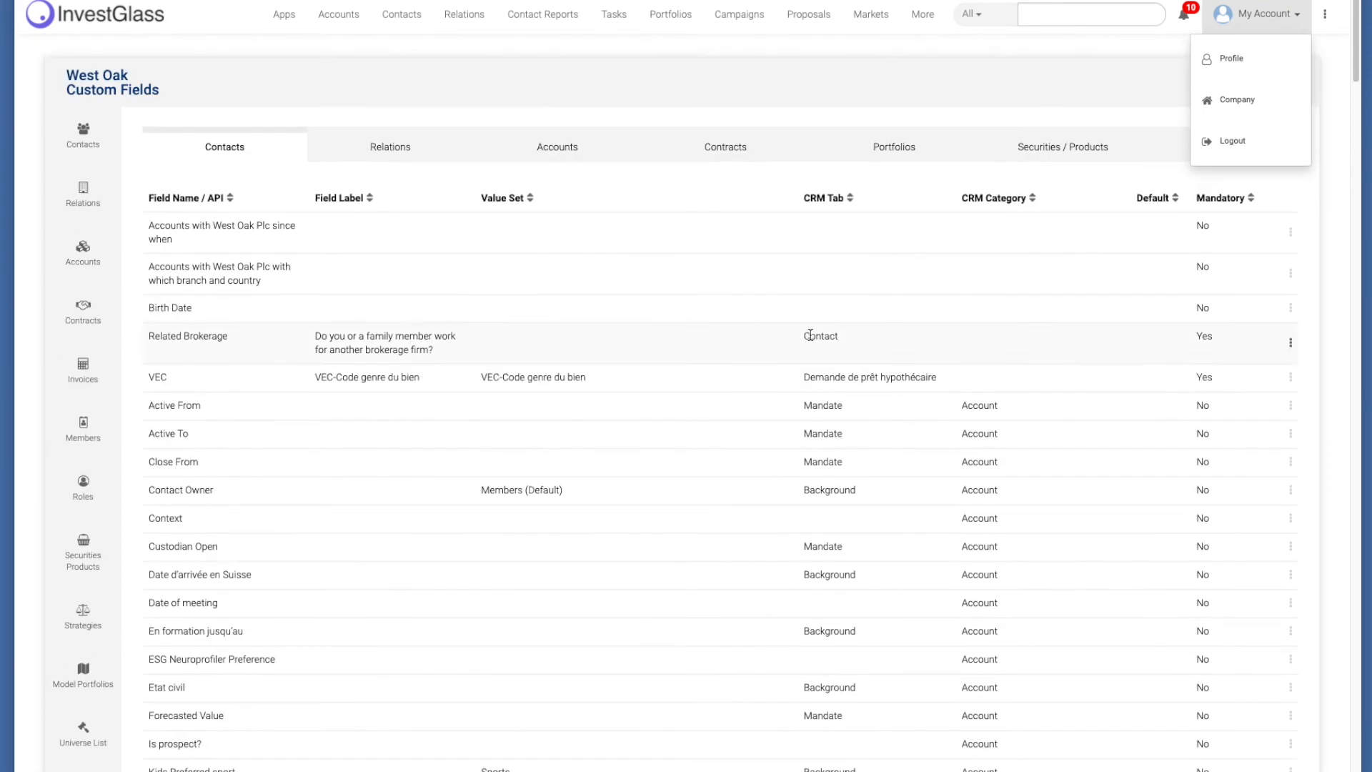
left_click(1090, 72)
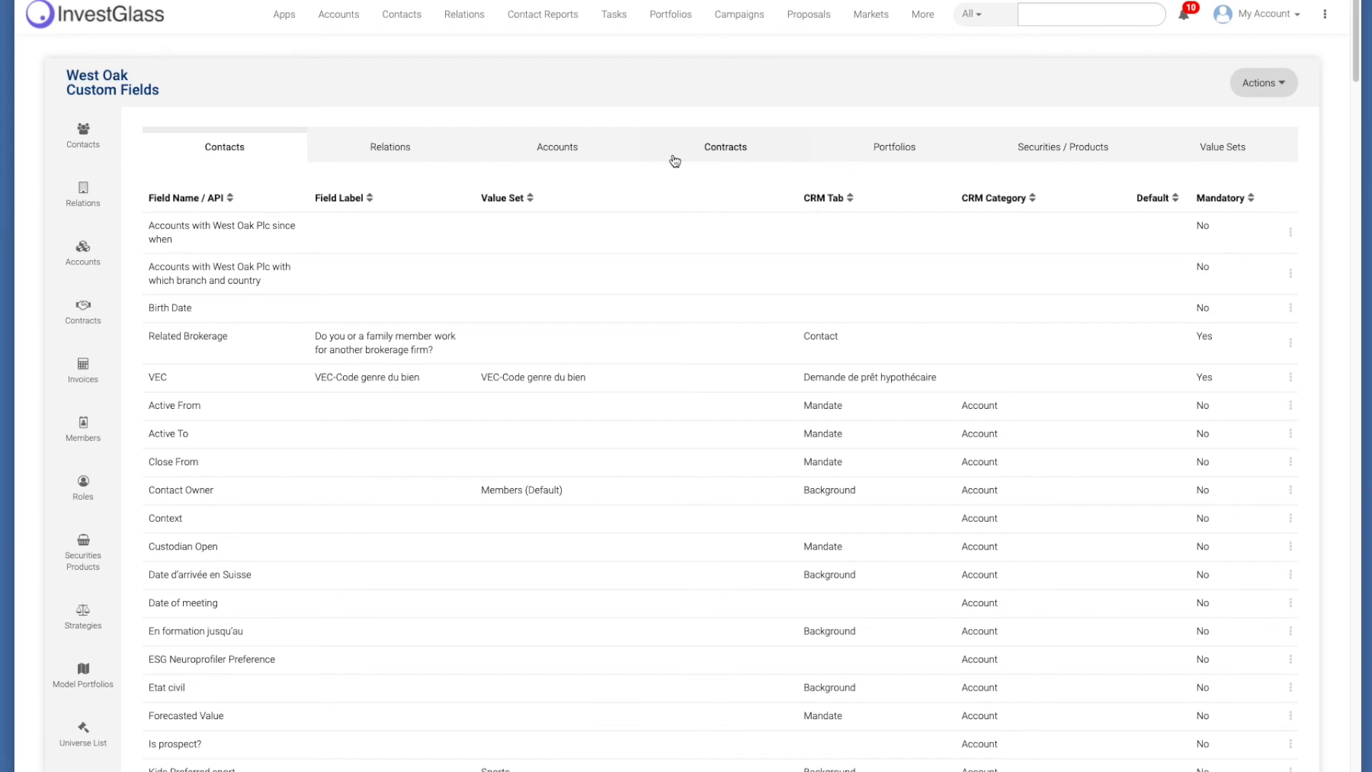
Step: Start a new contacts custom field and compare its read and edit access per role with the Roles list
left_click(1283, 83)
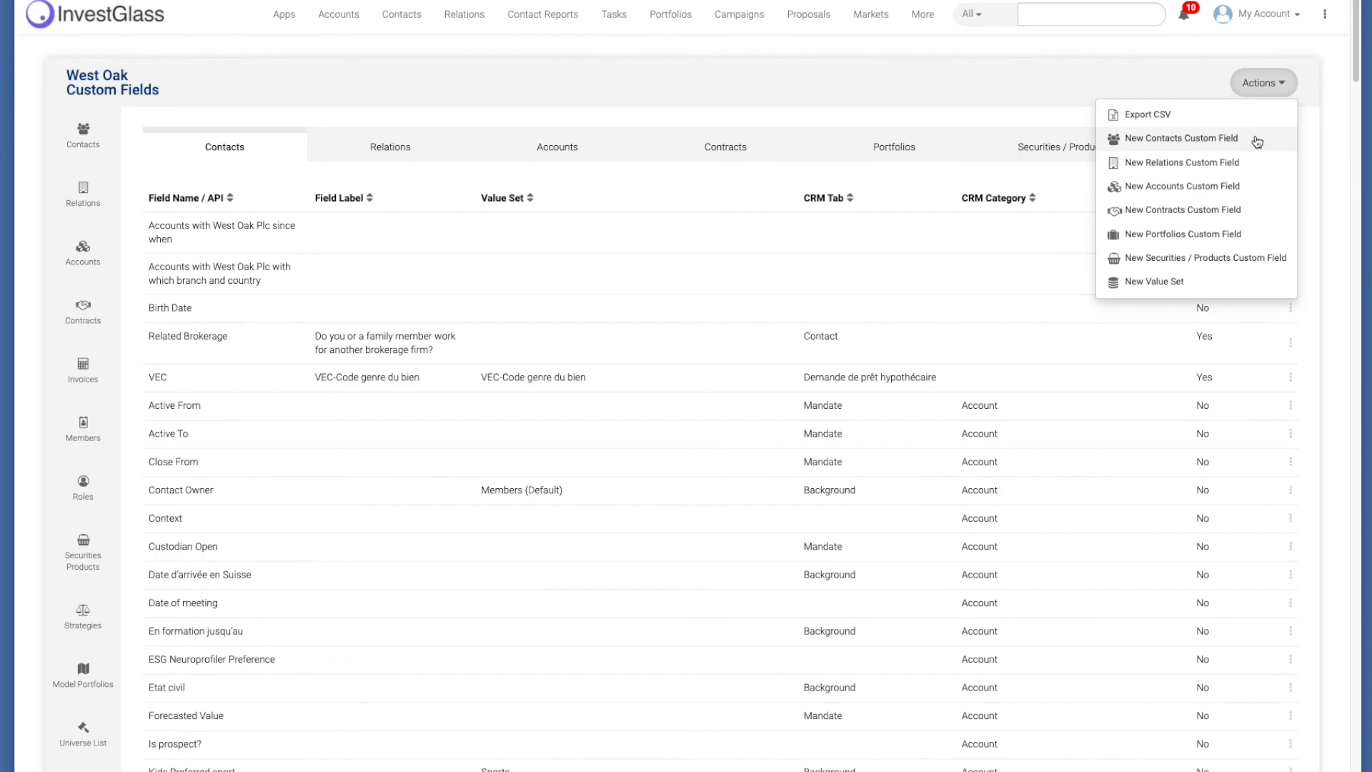
left_click(1229, 141)
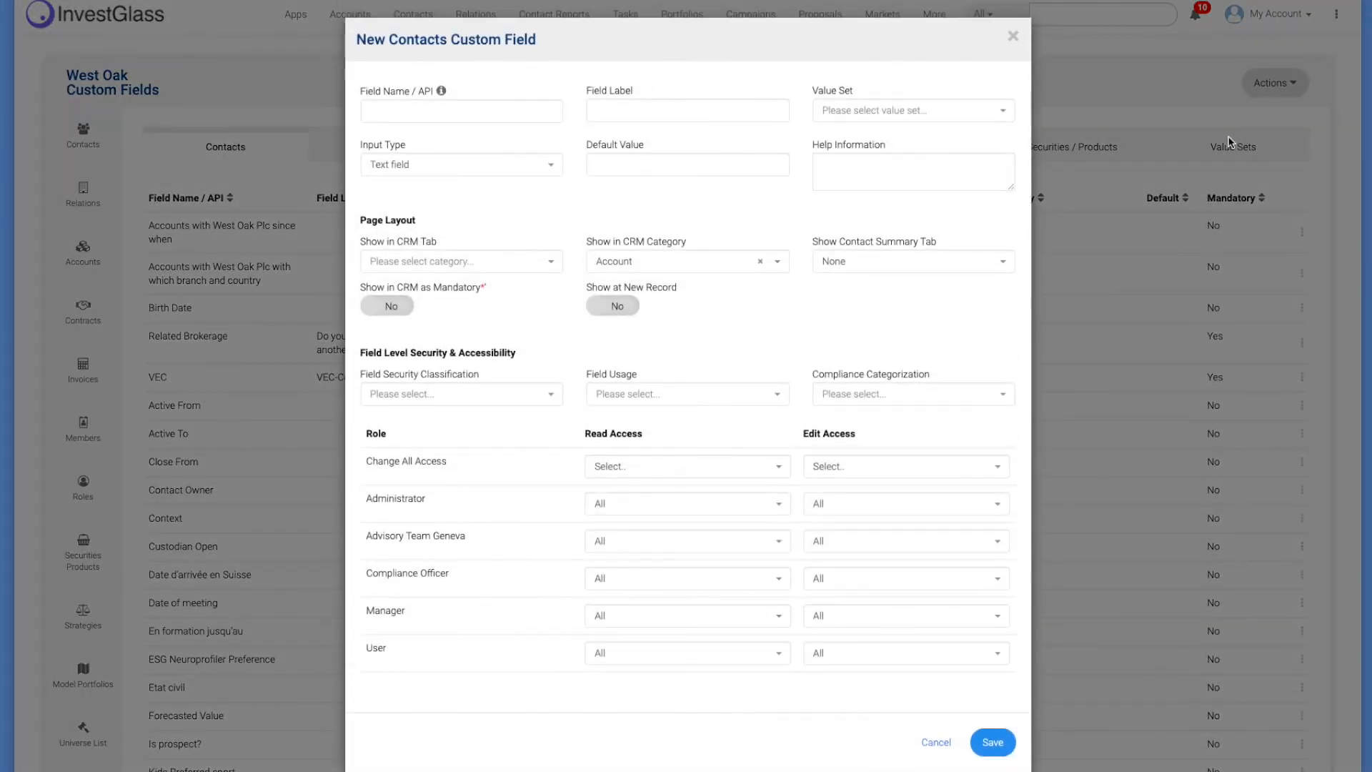
mouse_move(561, 431)
left_mouse_down()
mouse_move(654, 453)
mouse_move(658, 431)
mouse_move(543, 433)
left_mouse_up()
left_click_drag(776, 442, 898, 442)
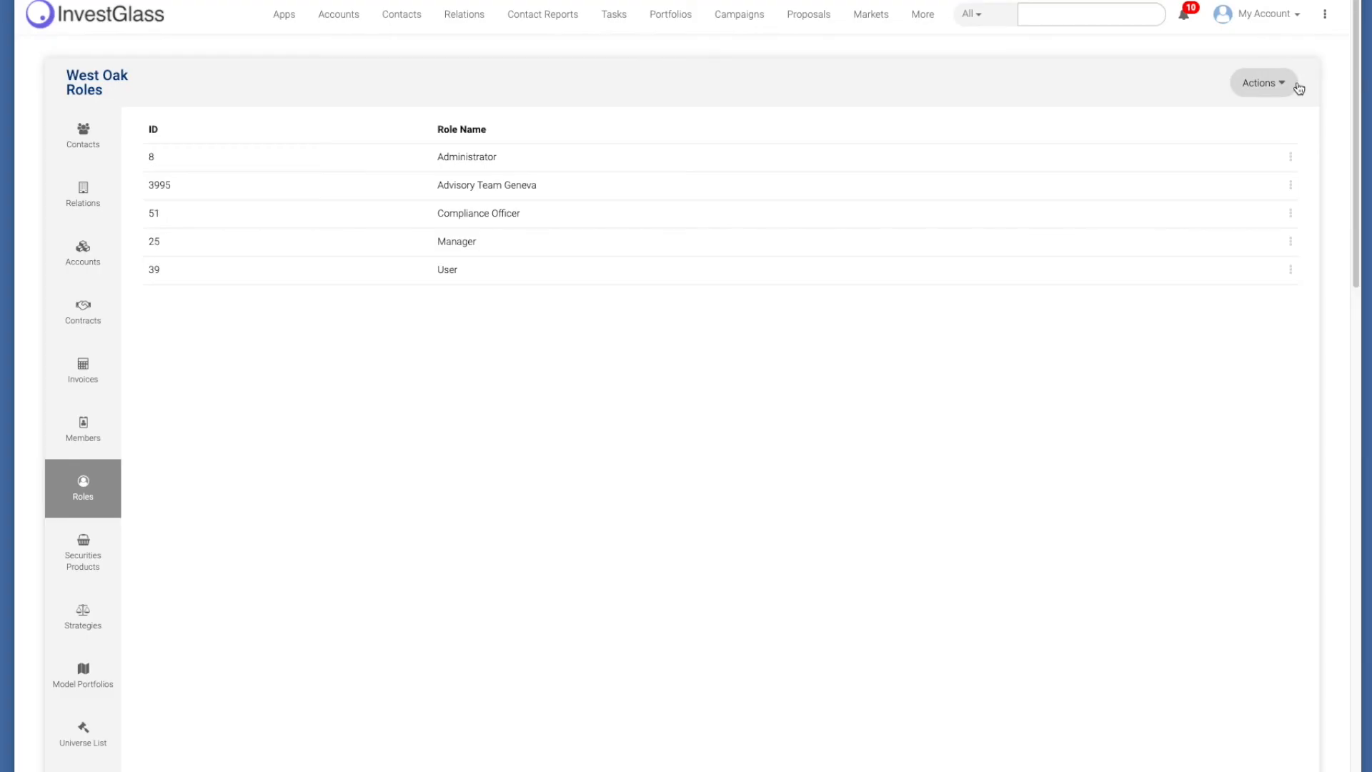
left_click(1280, 84)
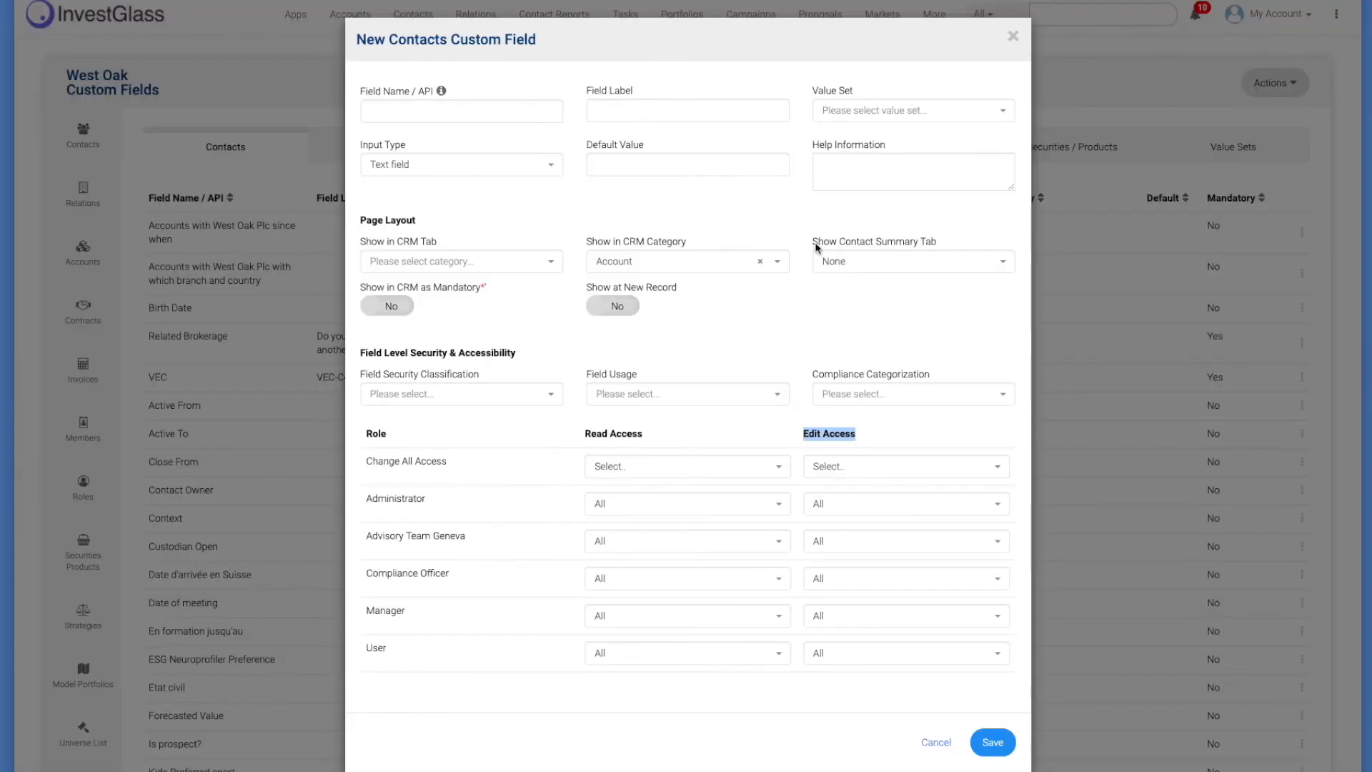
Step: Examine the new field's CRM tab and contact summary tab options alongside a contact's overview page
left_click(778, 358)
left_click(441, 269)
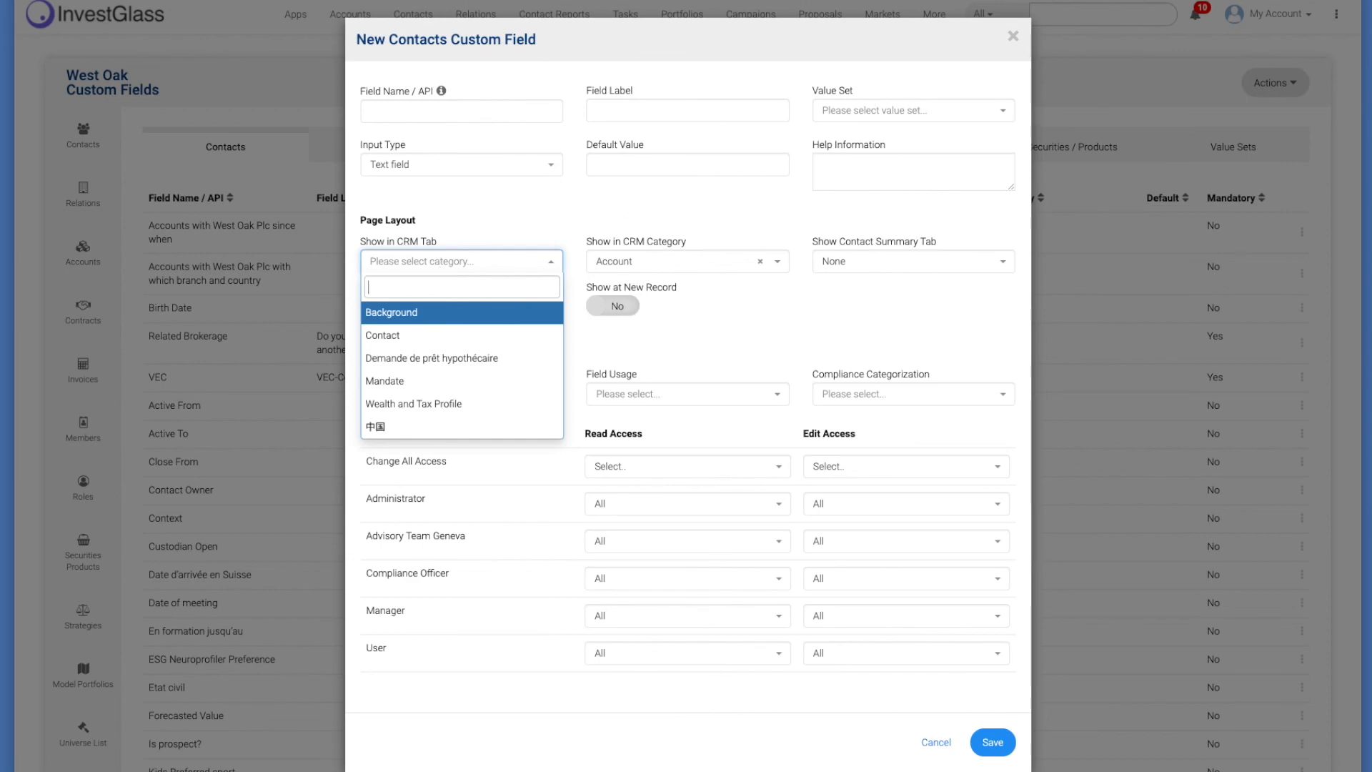
key("super+t")
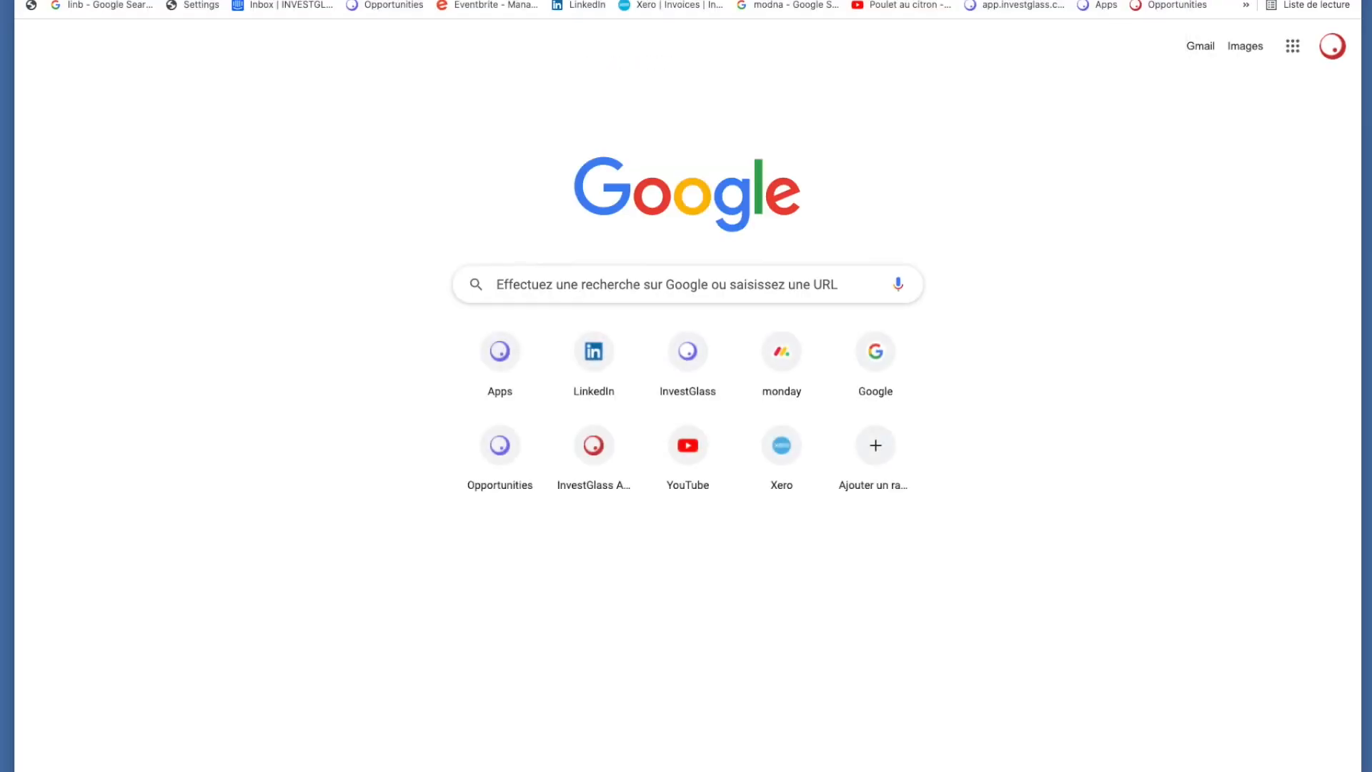
left_click(1022, 0)
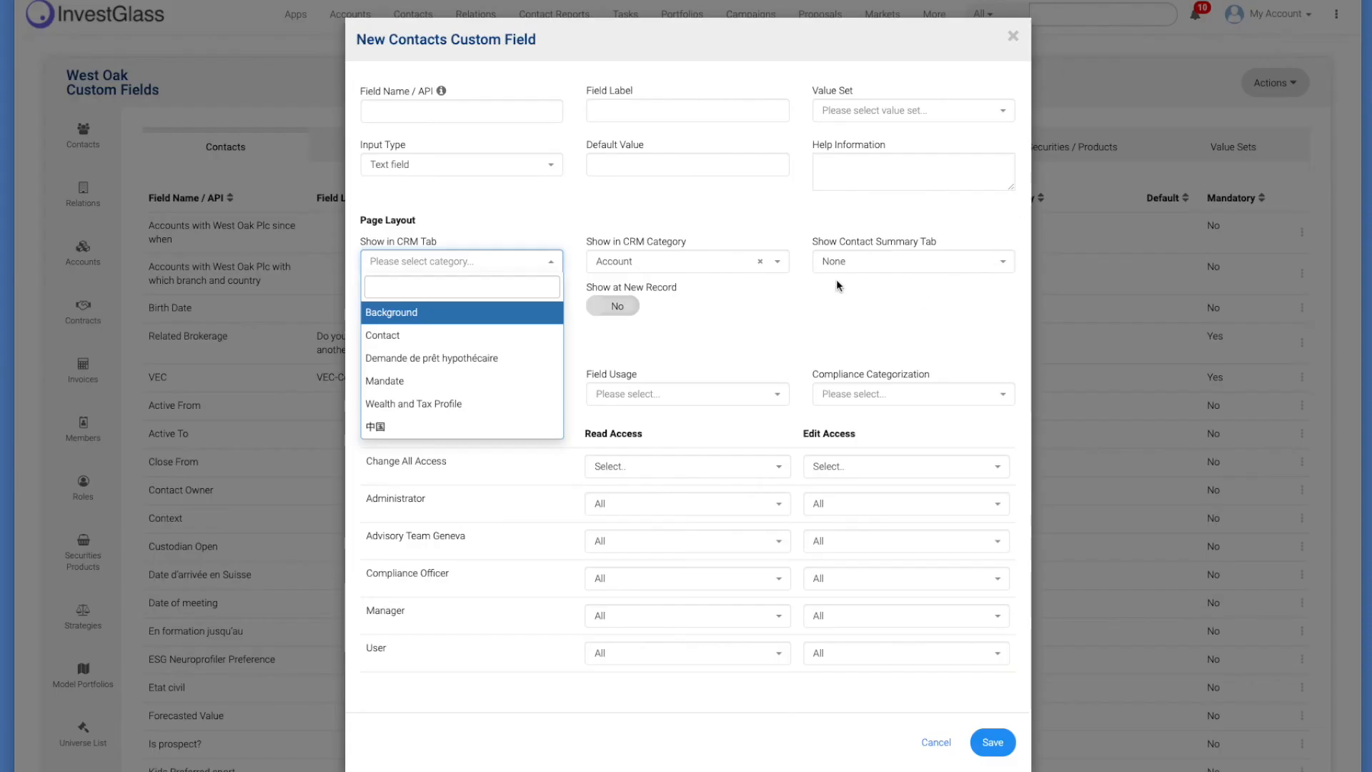
left_click(867, 261)
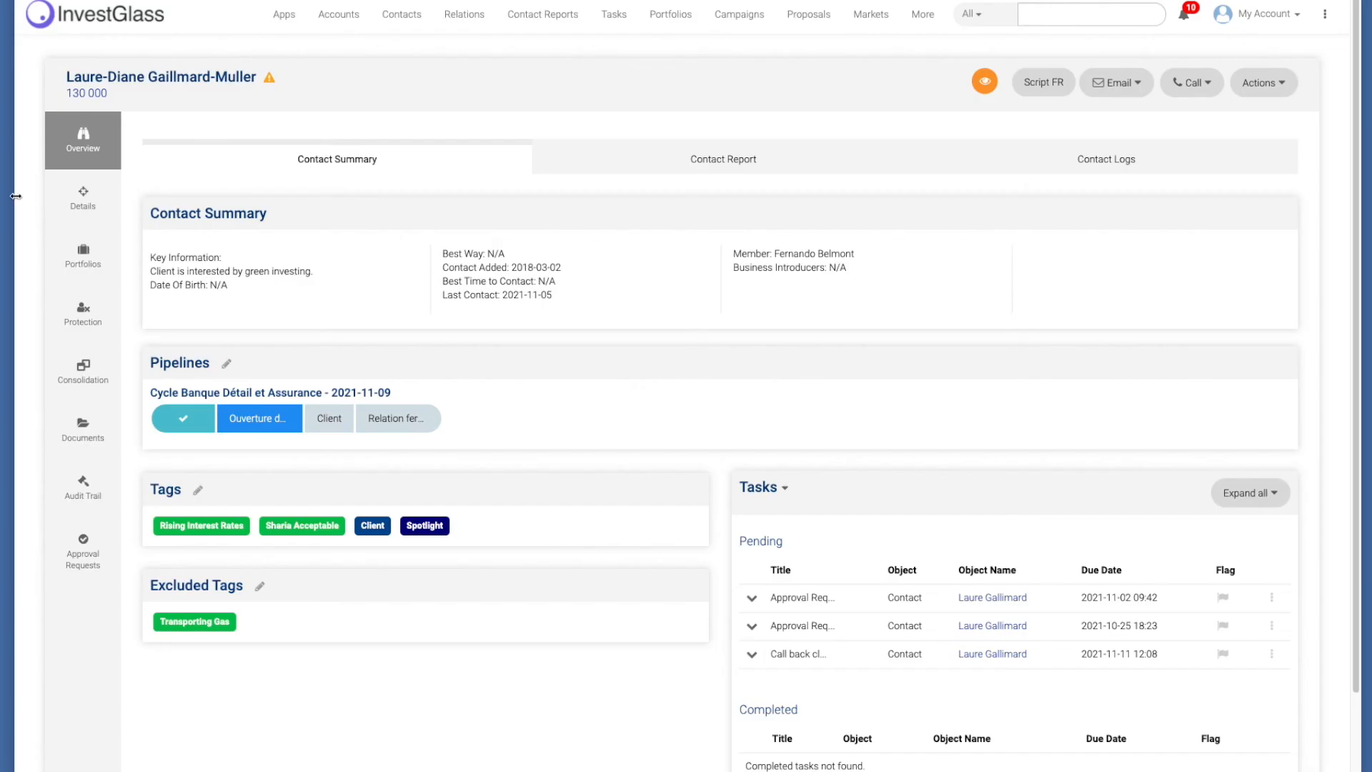
Step: Open the contact's details and compare the new field's CRM tab and category options with the Account section under Background
left_click(55, 186)
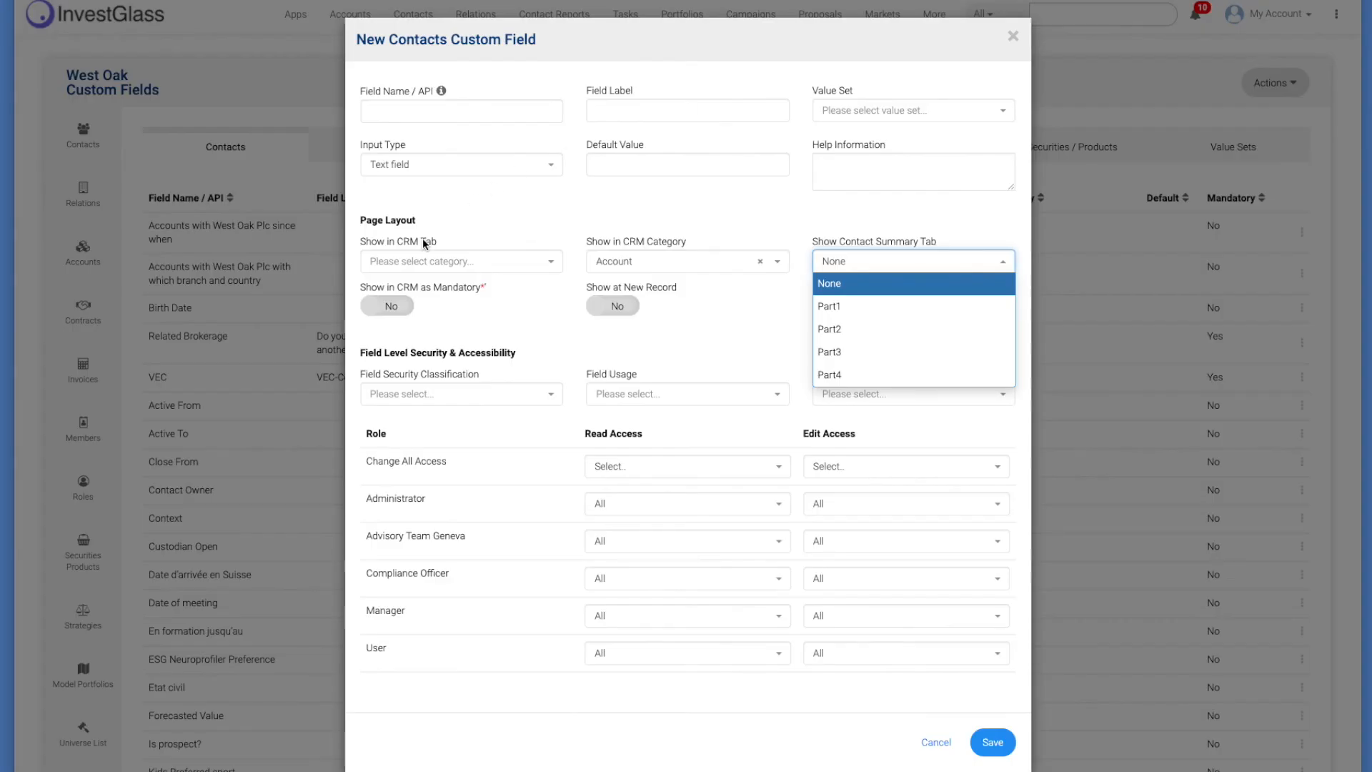
left_click(415, 261)
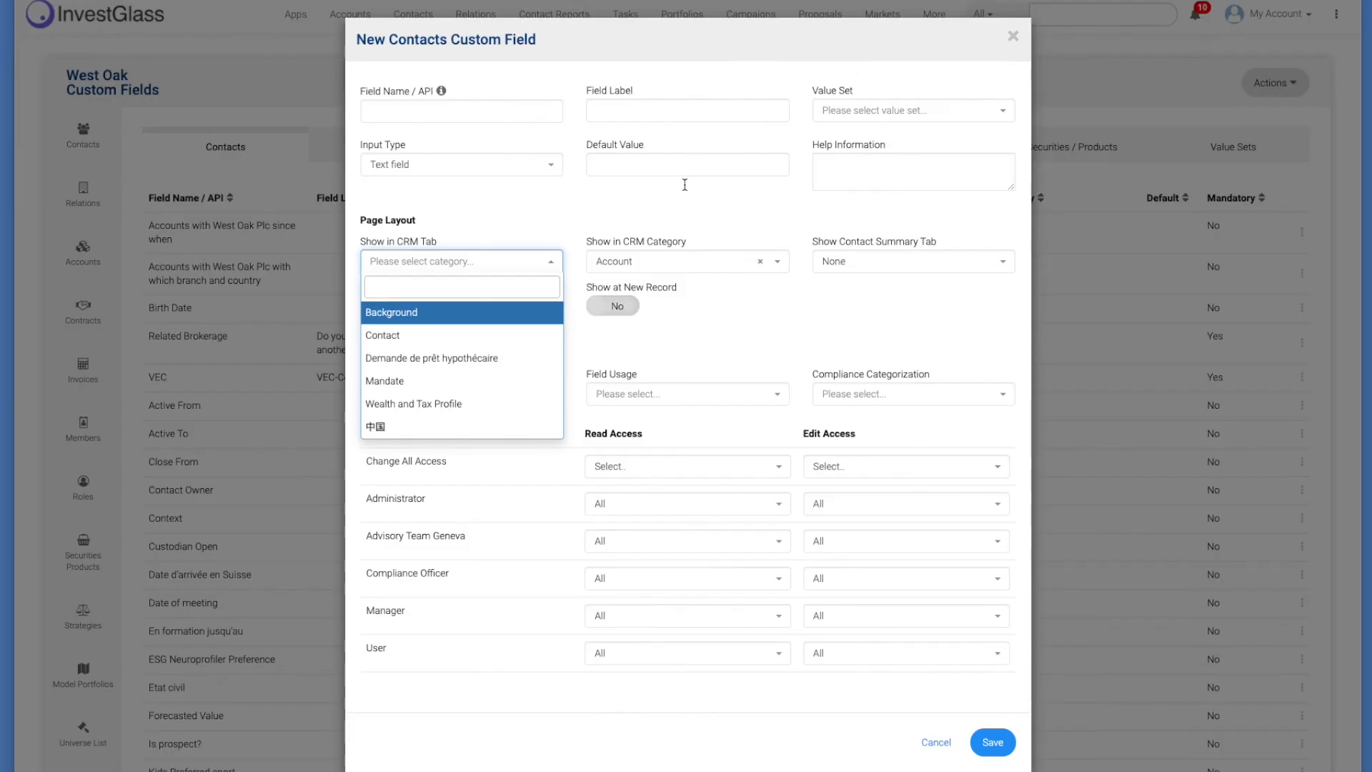
left_click(673, 262)
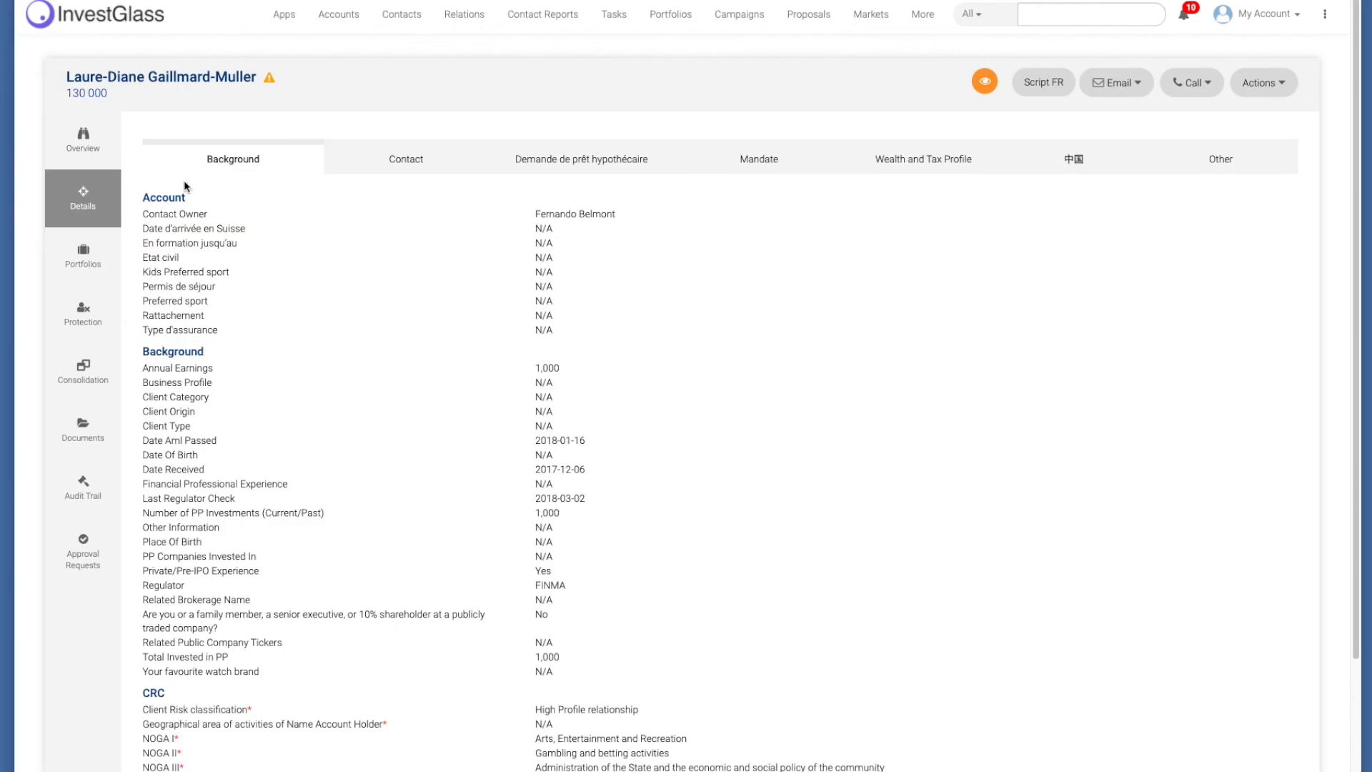
left_click_drag(143, 197, 609, 328)
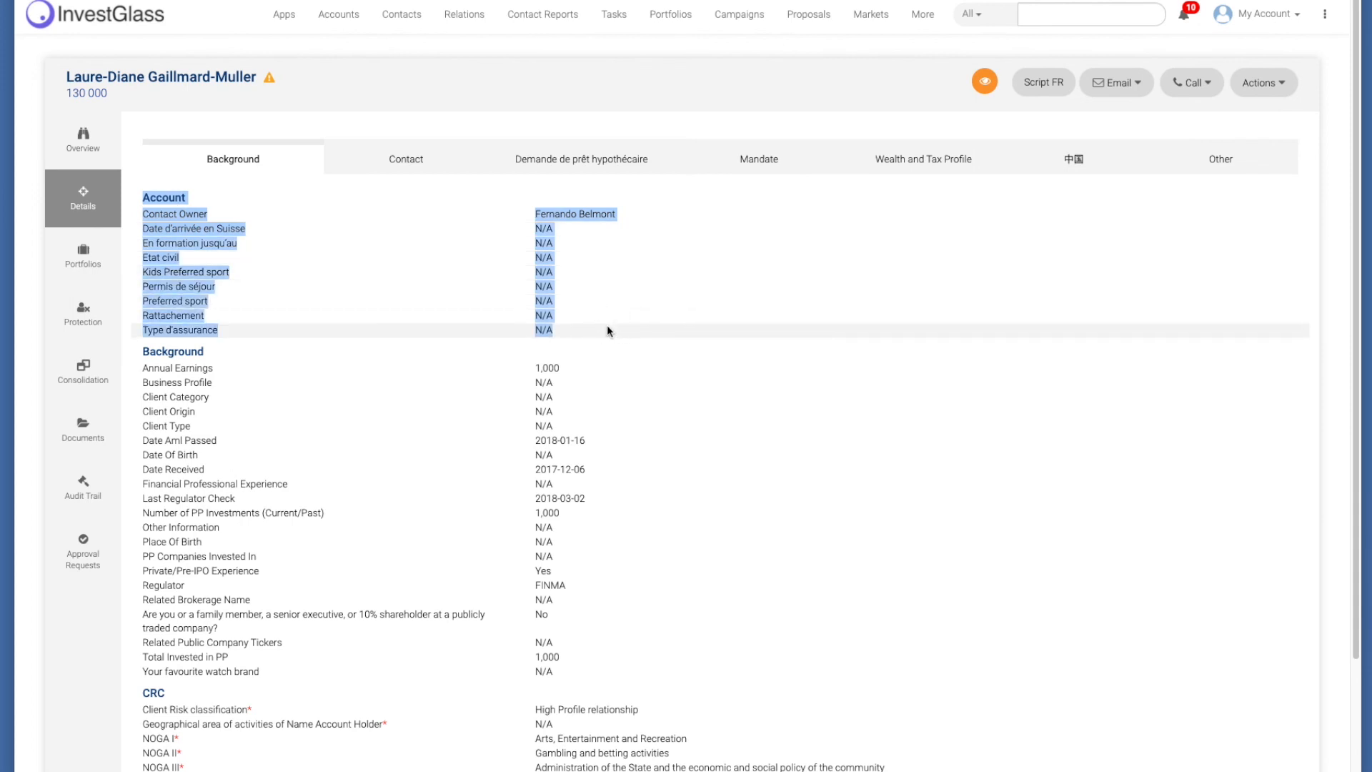
left_click(182, 202)
left_click_drag(147, 204, 629, 333)
left_click(629, 333)
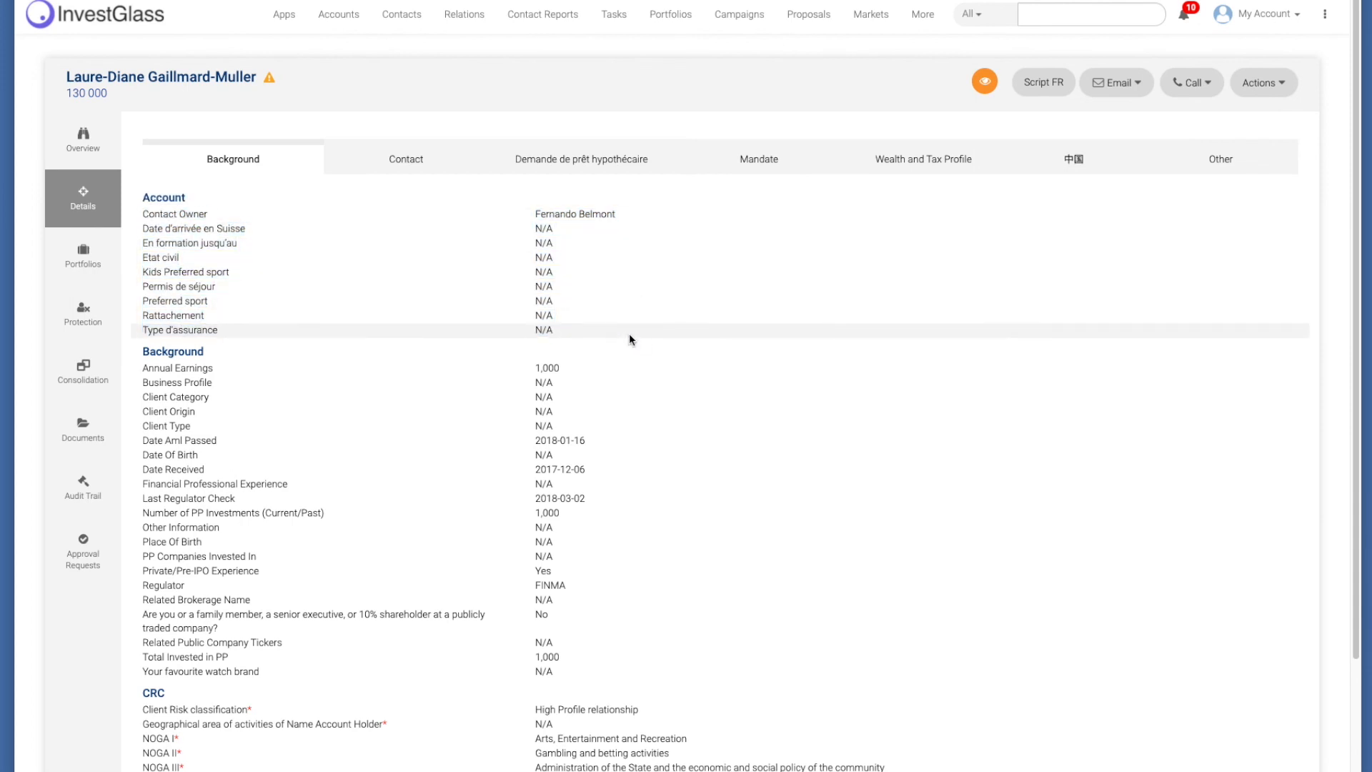